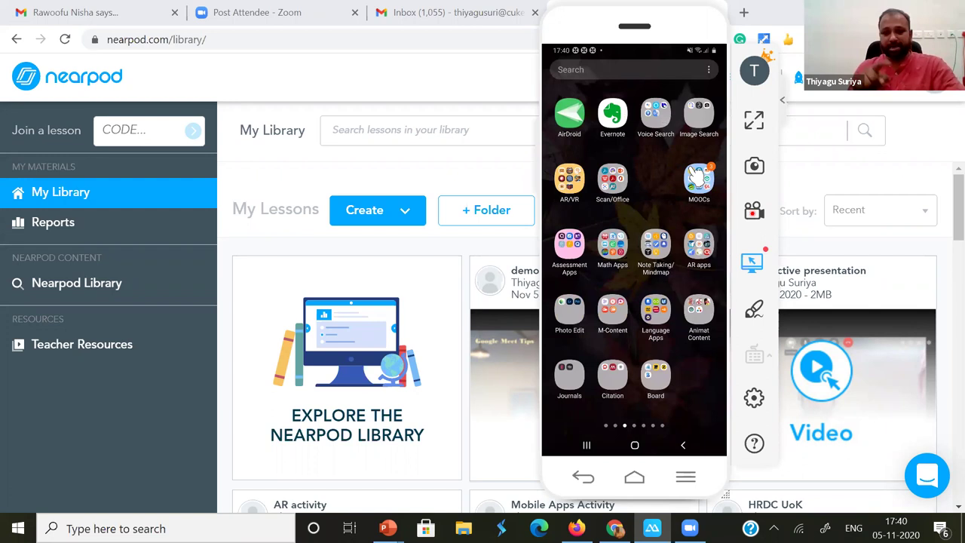
Open the Discussion Forum app folder on the mirrored phone to view its apps, and minimise the mirroring window.
{"action": "left_click", "coordinate": [698, 176]}
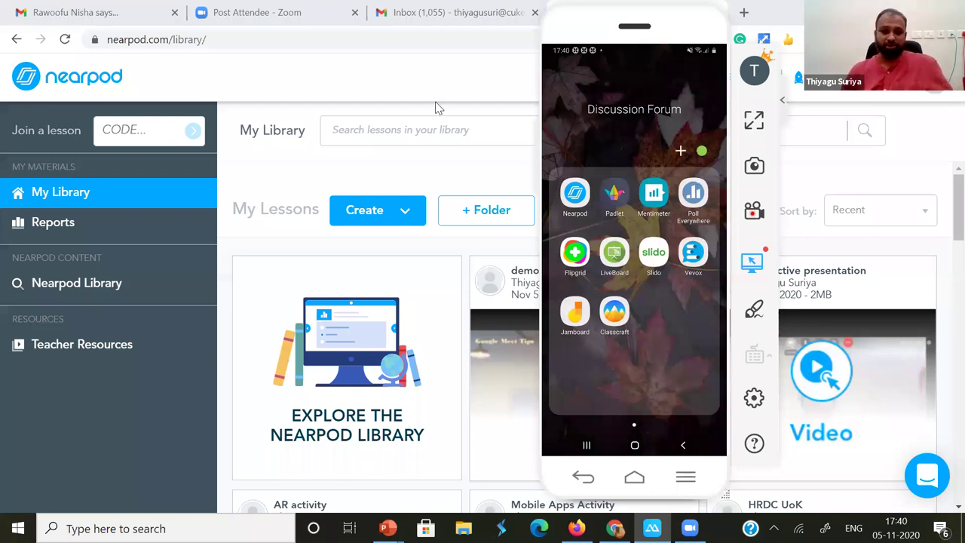
{"action": "mouse_move", "coordinate": [690, 34]}
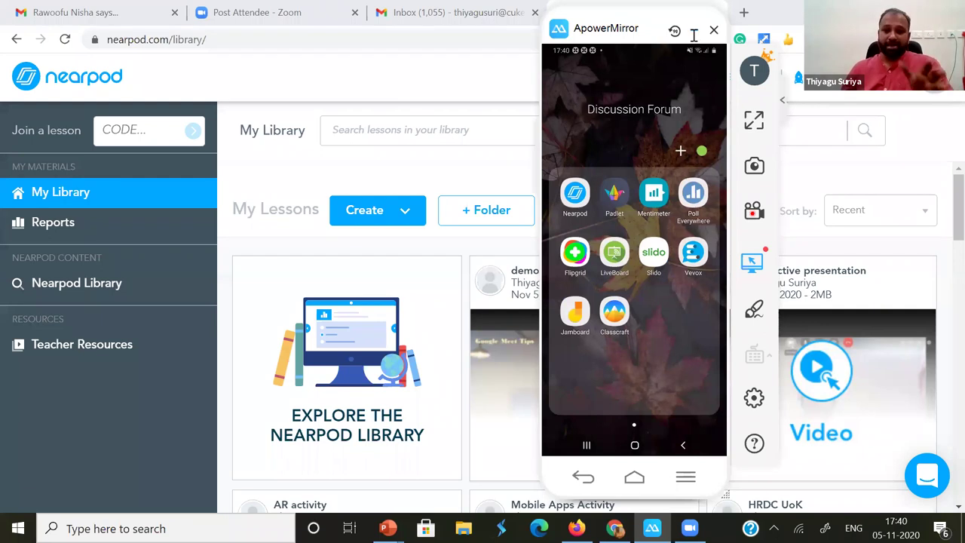
{"action": "left_click", "coordinate": [694, 30]}
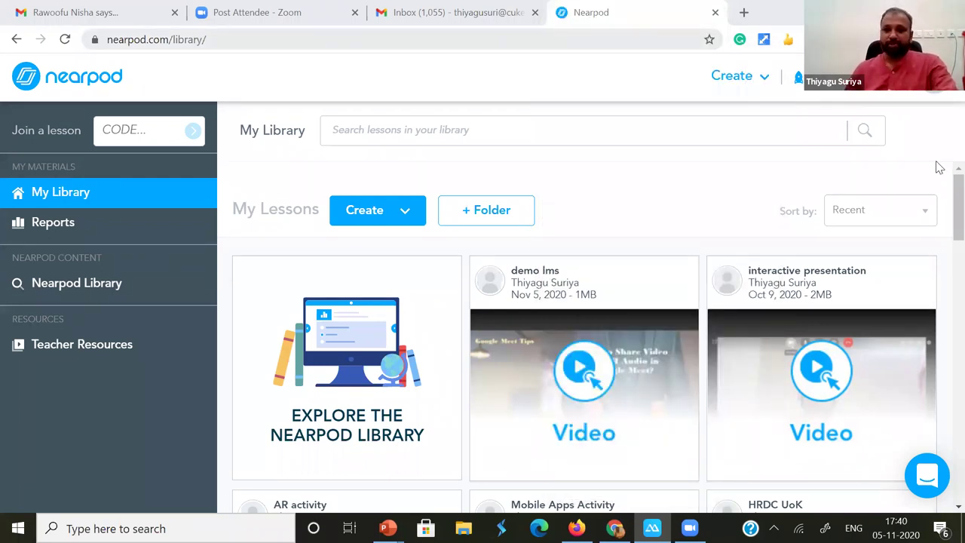
Switch back to Chrome and log out of the Nearpod account.
{"action": "key", "text": "alt+Tab"}
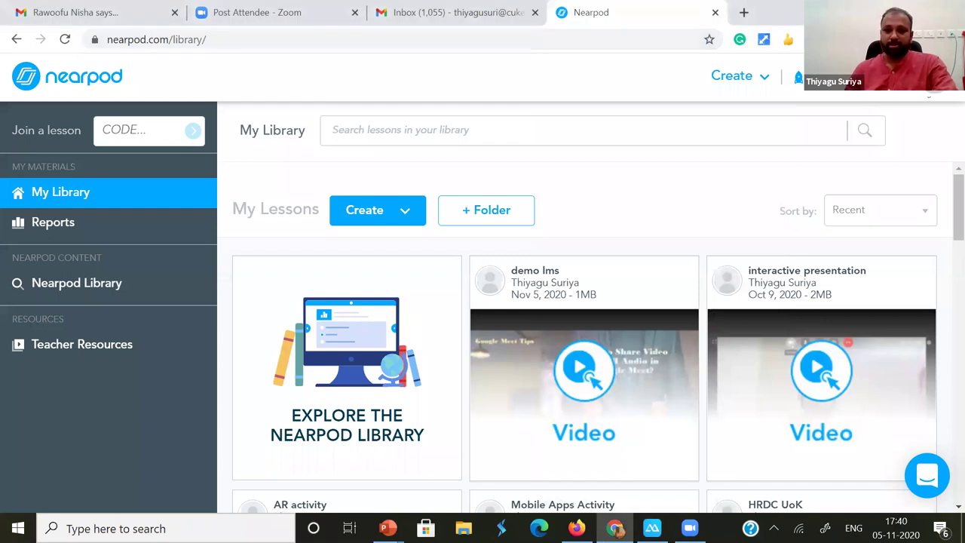
{"action": "left_click", "coordinate": [927, 75]}
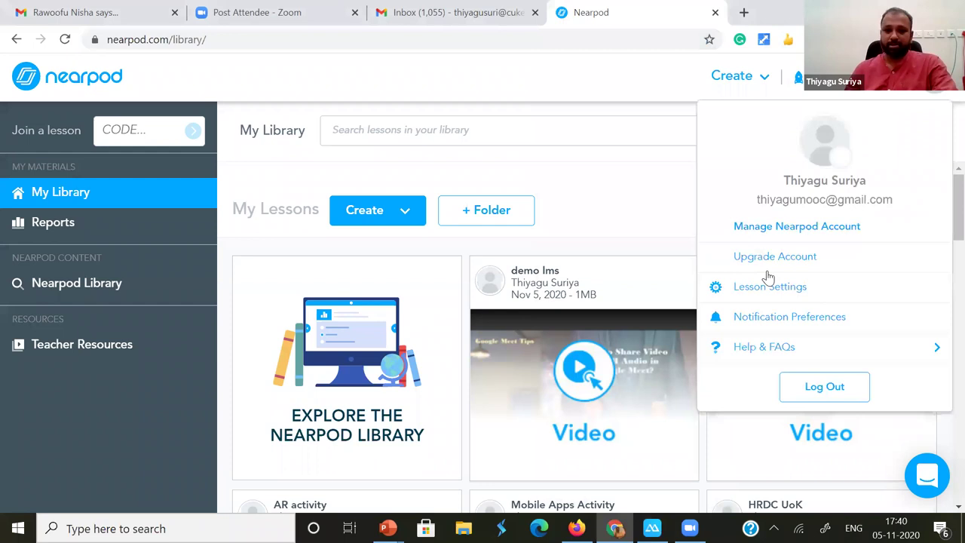
{"action": "left_click", "coordinate": [820, 387]}
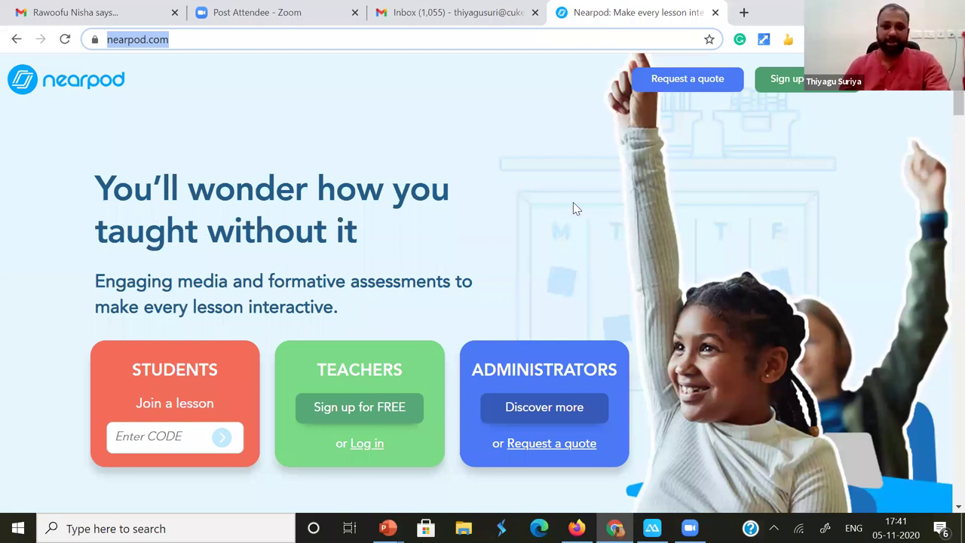
View the student, teacher and administrator entry options on the Nearpod home page and open the free teacher sign-up form.
{"action": "left_click", "coordinate": [494, 232]}
{"action": "scroll", "coordinate": [377, 251], "scroll_direction": "down", "scroll_amount": 2}
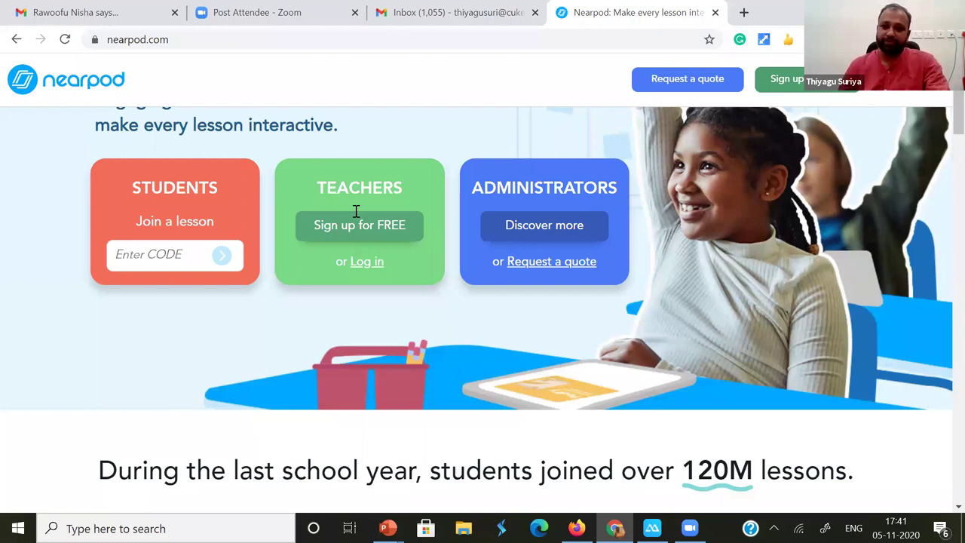
{"action": "left_click", "coordinate": [158, 260]}
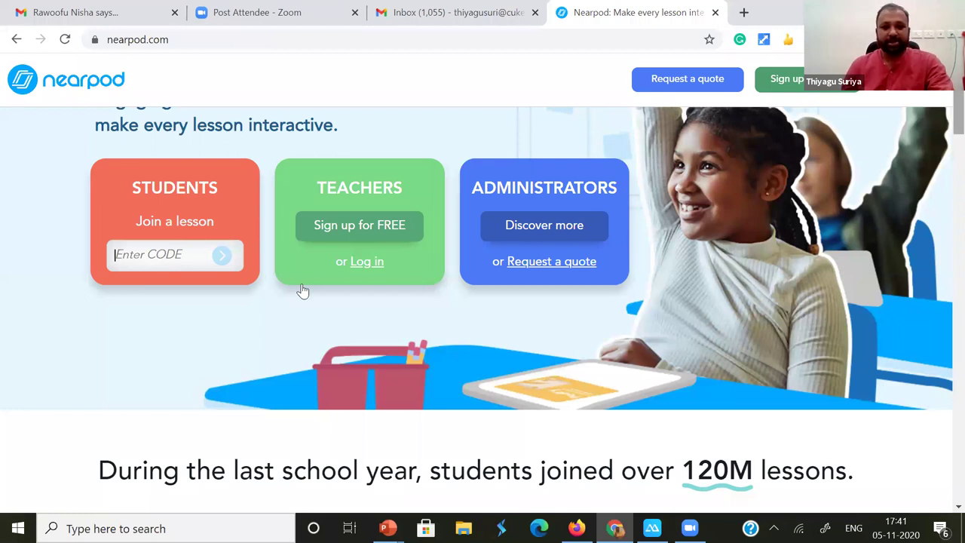
{"action": "scroll", "coordinate": [368, 261], "scroll_direction": "up", "scroll_amount": 1}
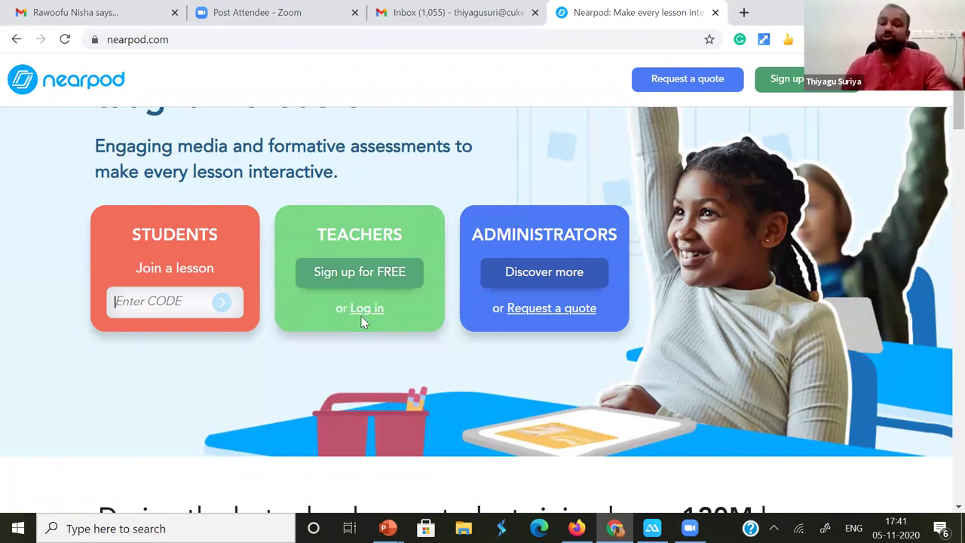
{"action": "left_click", "coordinate": [357, 276]}
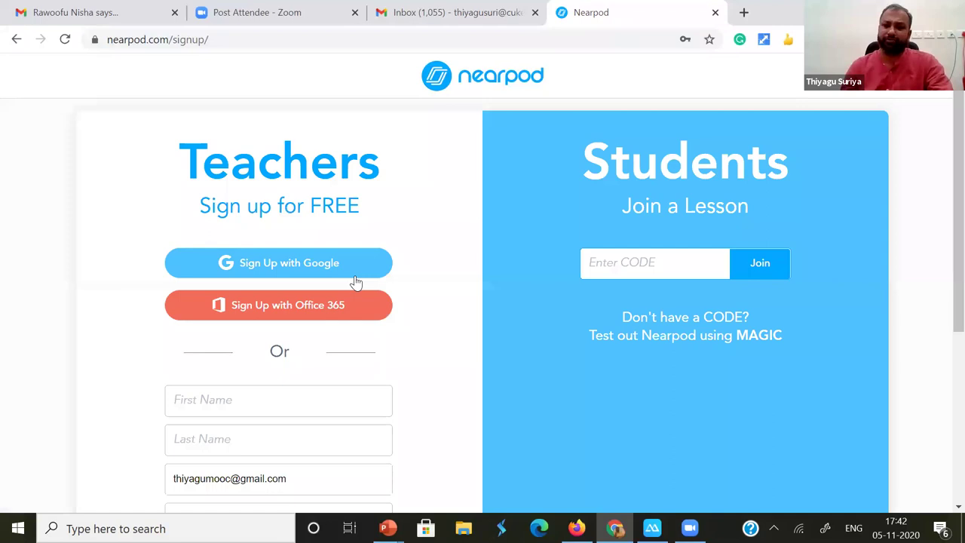
Examine the teacher sign-up form, including the Google and Office 365 options, the name, e-mail and password fields, and the terms.
{"action": "scroll", "coordinate": [944, 301], "scroll_direction": "down", "scroll_amount": 1}
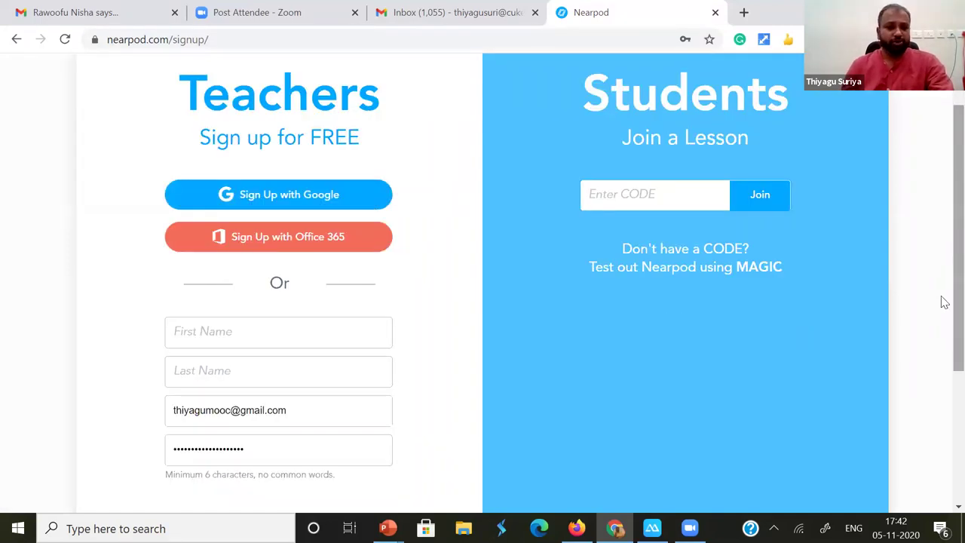
{"action": "scroll", "coordinate": [945, 302], "scroll_direction": "down", "scroll_amount": 3}
{"action": "scroll", "coordinate": [236, 269], "scroll_direction": "up", "scroll_amount": 4}
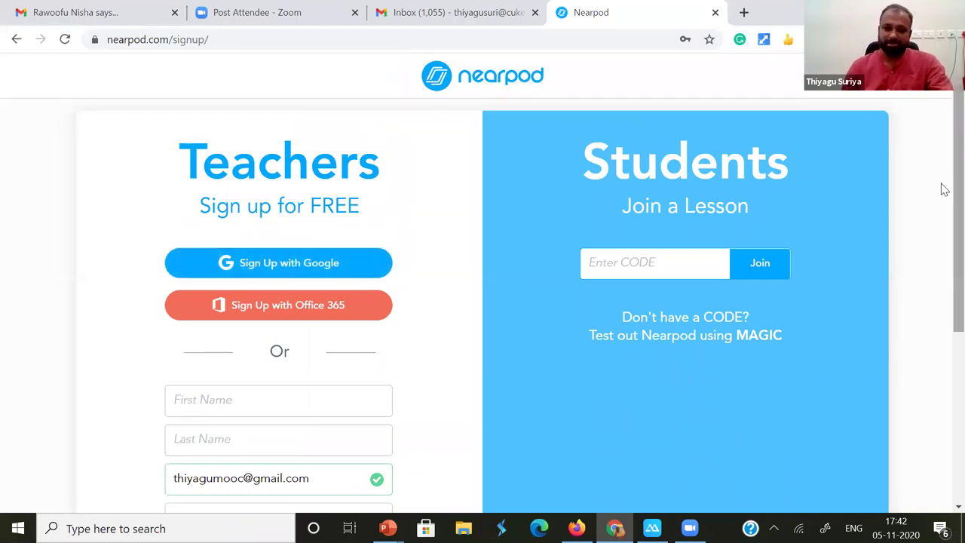
{"action": "scroll", "coordinate": [302, 242], "scroll_direction": "down", "scroll_amount": 3}
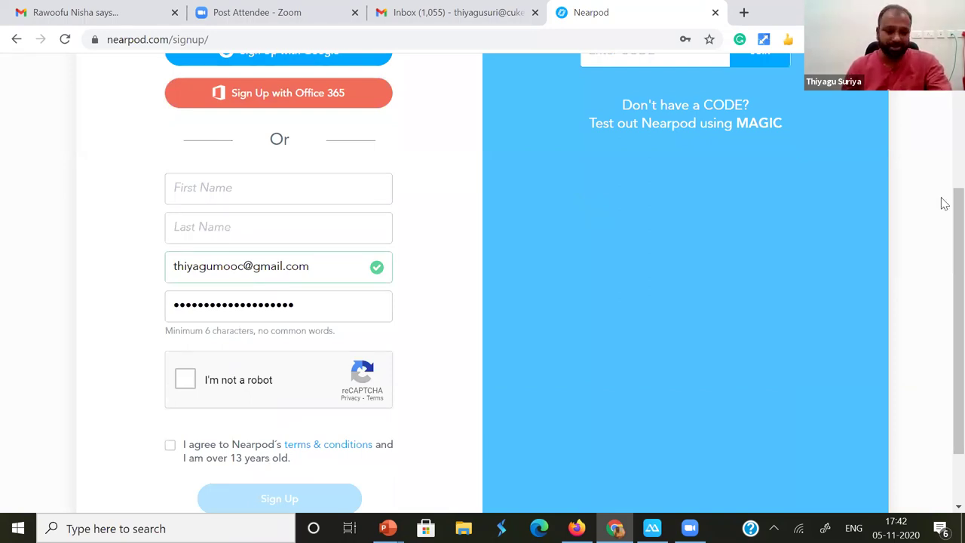
{"action": "scroll", "coordinate": [944, 188], "scroll_direction": "up", "scroll_amount": 1}
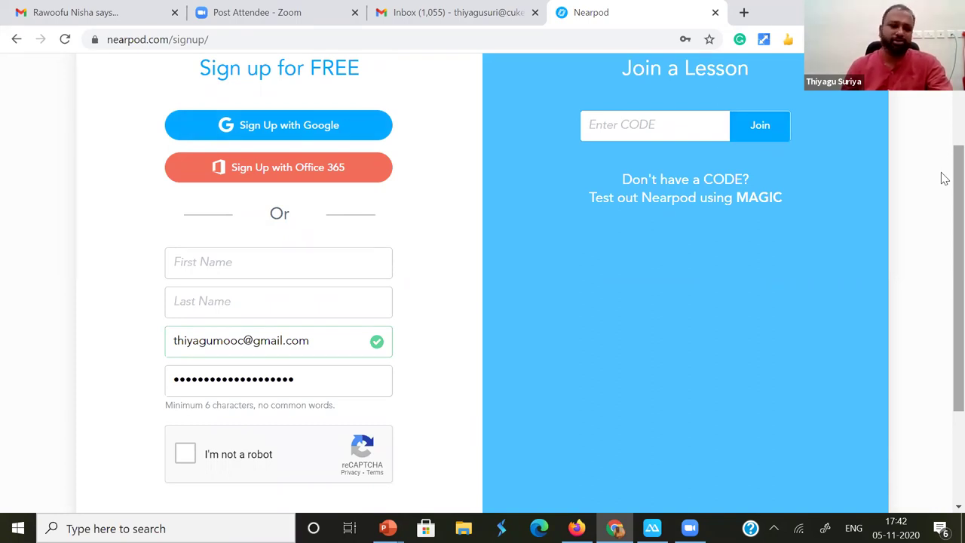
{"action": "scroll", "coordinate": [945, 178], "scroll_direction": "up", "scroll_amount": 1}
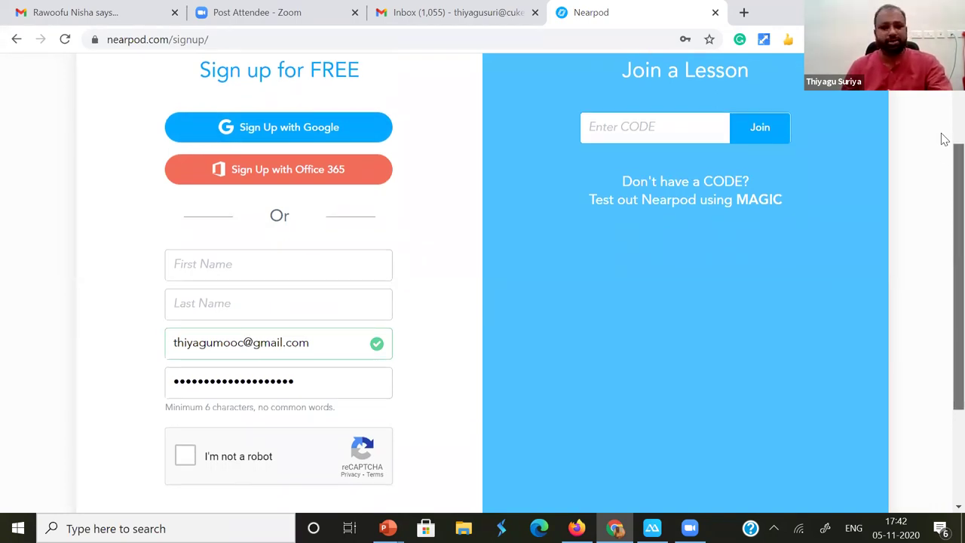
{"action": "scroll", "coordinate": [943, 174], "scroll_direction": "up", "scroll_amount": 1}
{"action": "scroll", "coordinate": [943, 226], "scroll_direction": "down", "scroll_amount": 1}
{"action": "scroll", "coordinate": [242, 164], "scroll_direction": "down", "scroll_amount": 1}
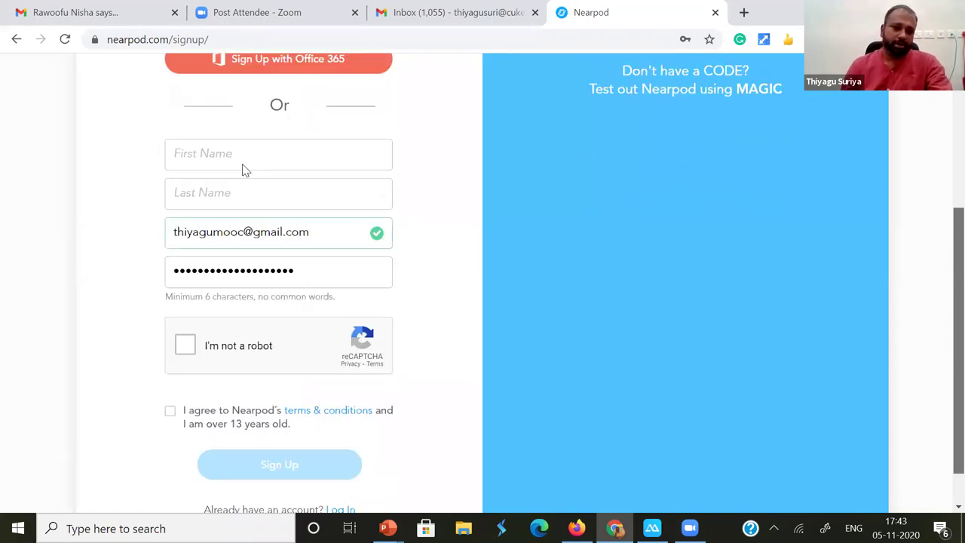
{"action": "scroll", "coordinate": [242, 164], "scroll_direction": "up", "scroll_amount": 2}
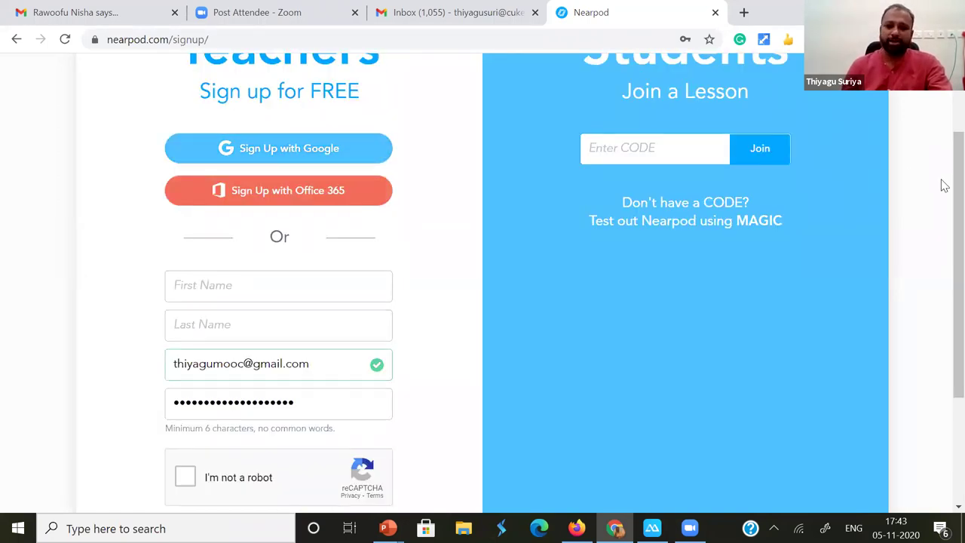
{"action": "scroll", "coordinate": [945, 305], "scroll_direction": "down", "scroll_amount": 1}
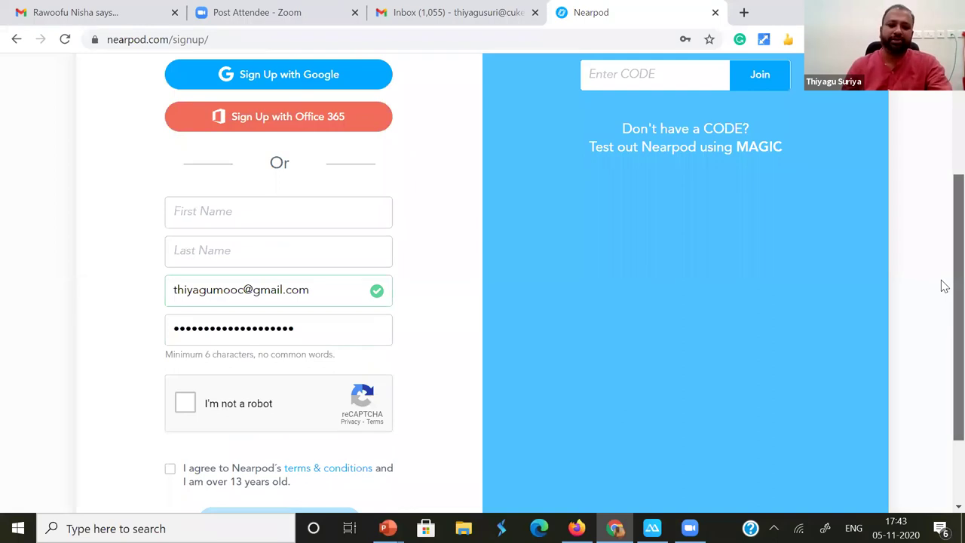
{"action": "scroll", "coordinate": [941, 282], "scroll_direction": "down", "scroll_amount": 2}
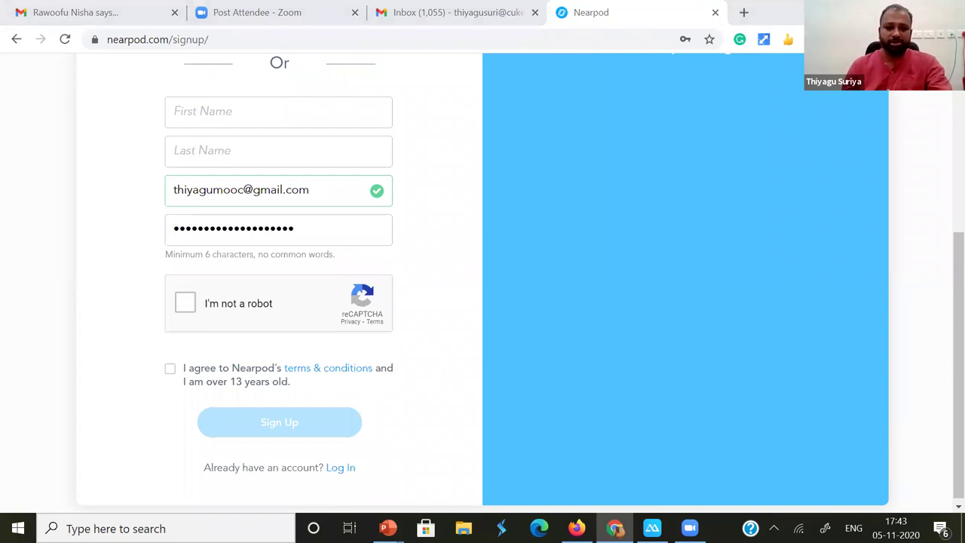
Go from the sign-up form to the teacher login page and log in with Google.
{"action": "left_click", "coordinate": [342, 470]}
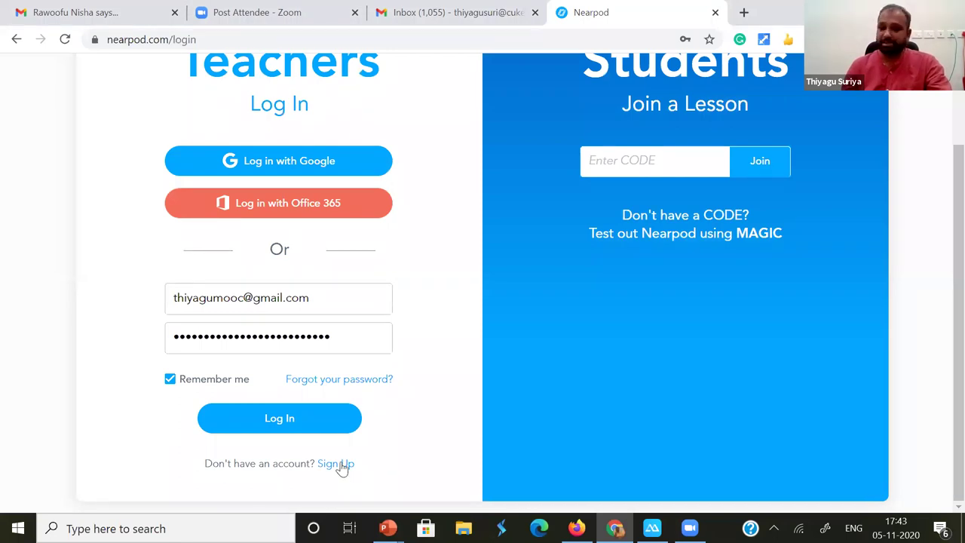
{"action": "left_click", "coordinate": [299, 172]}
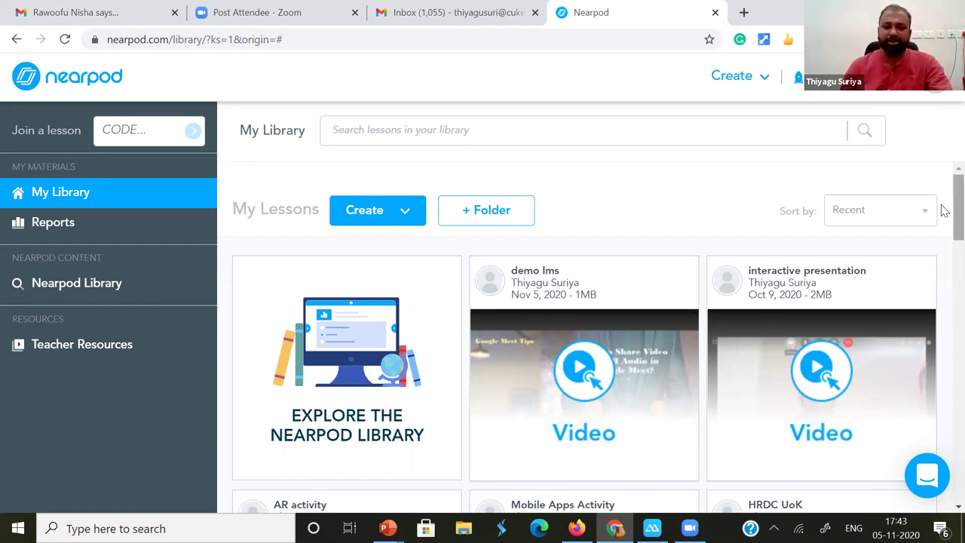
Look through the existing lessons in My Library, from the most recent to the oldest, and return to the first ones.
{"action": "scroll", "coordinate": [942, 301], "scroll_direction": "down", "scroll_amount": 7}
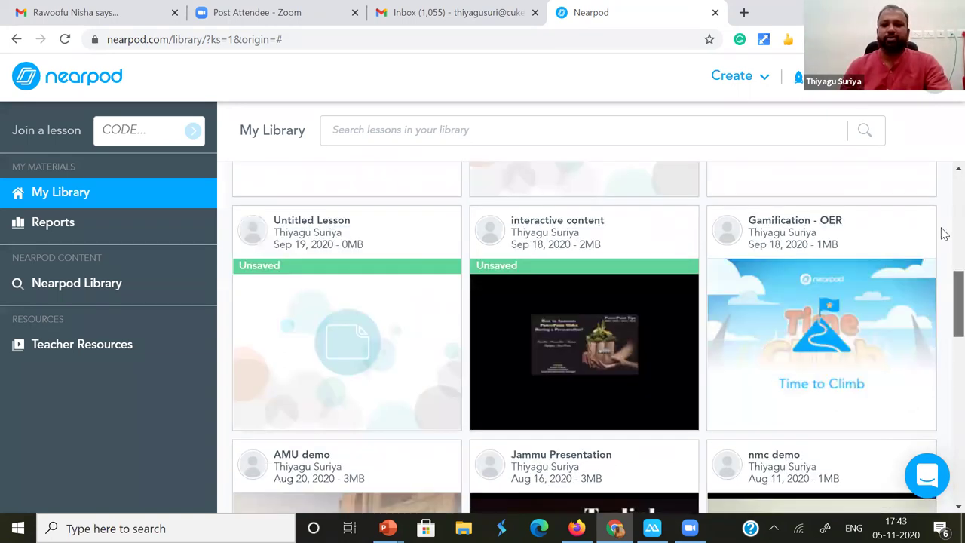
{"action": "scroll", "coordinate": [843, 106], "scroll_direction": "down", "scroll_amount": 4}
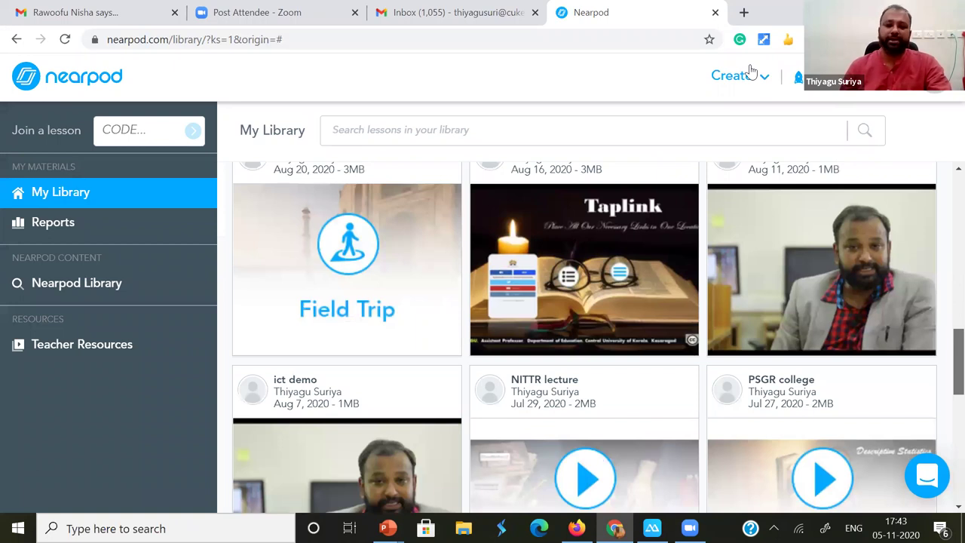
{"action": "left_click", "coordinate": [751, 73]}
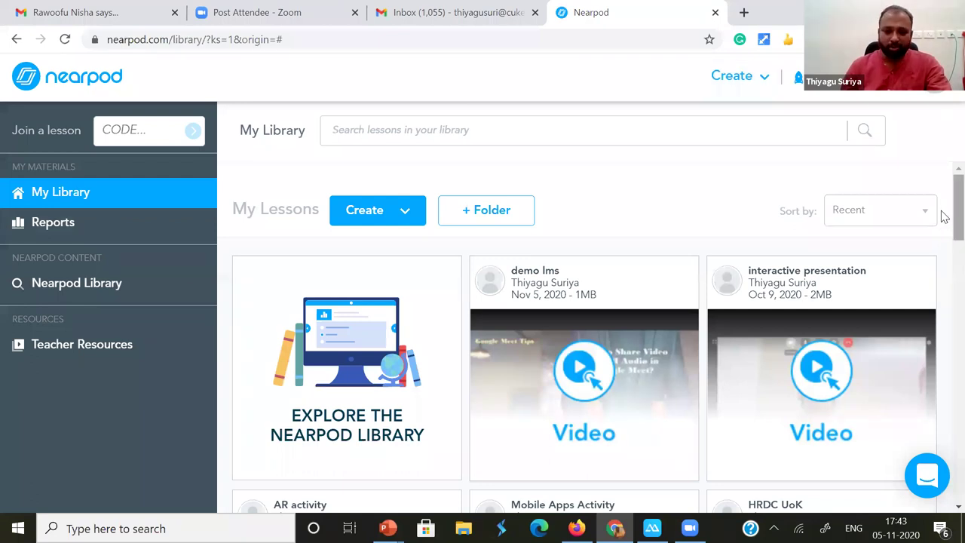
{"action": "scroll", "coordinate": [944, 375], "scroll_direction": "down", "scroll_amount": 5}
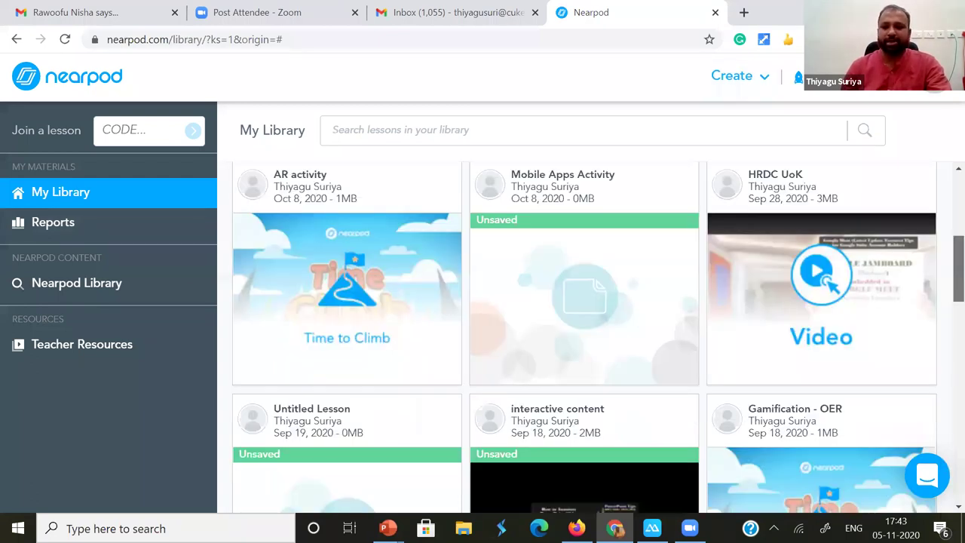
{"action": "scroll", "coordinate": [945, 336], "scroll_direction": "down", "scroll_amount": 10}
{"action": "scroll", "coordinate": [944, 336], "scroll_direction": "up", "scroll_amount": 5}
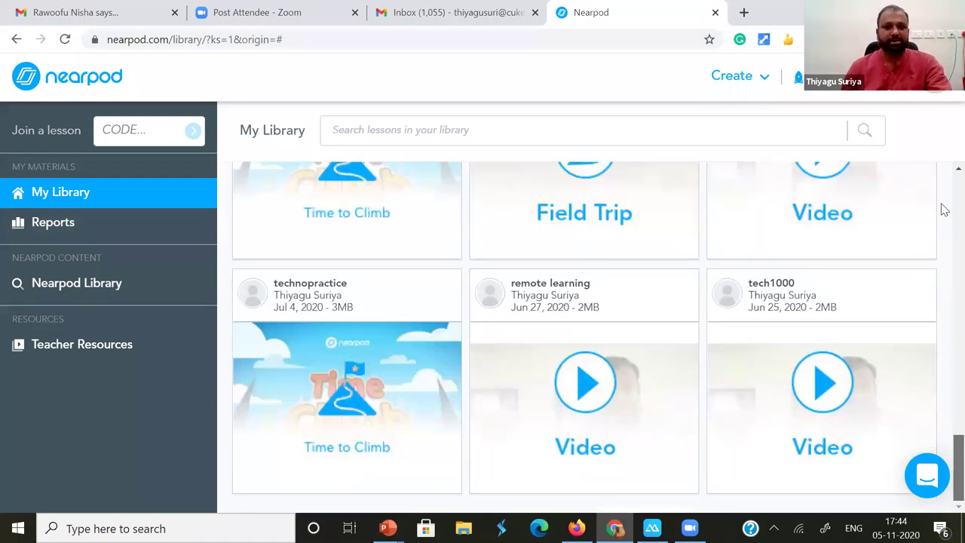
{"action": "scroll", "coordinate": [941, 209], "scroll_direction": "up", "scroll_amount": 10}
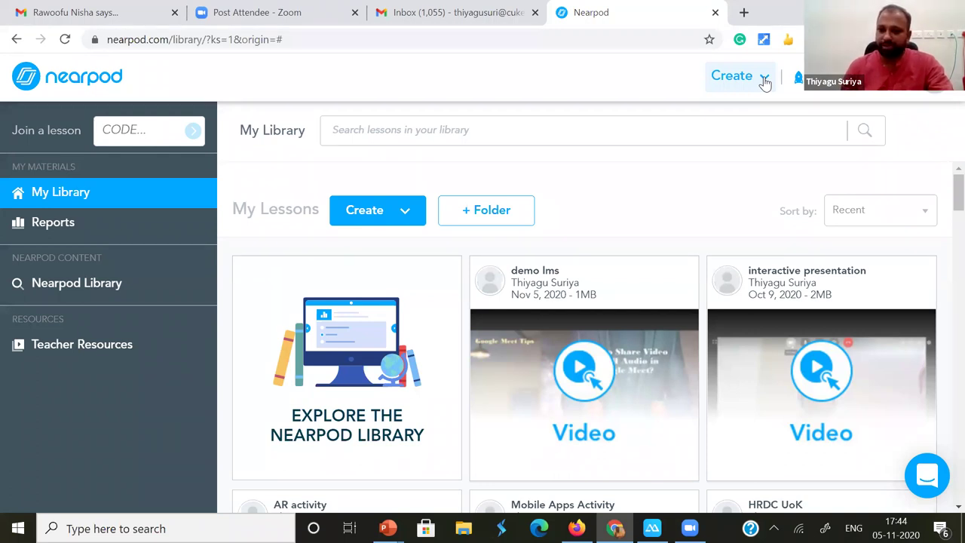
Create a new lesson that combines content, video and activities.
{"action": "left_click", "coordinate": [764, 79]}
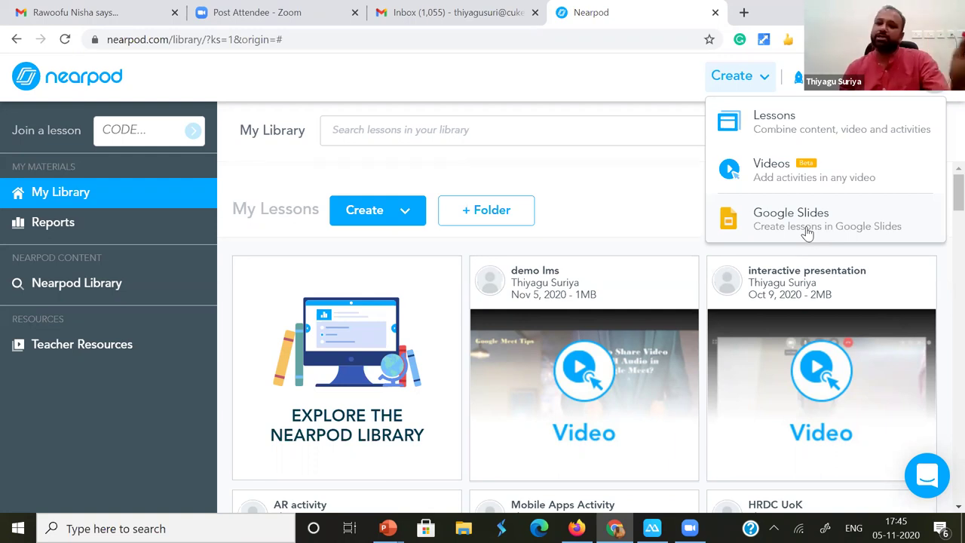
{"action": "left_click", "coordinate": [168, 45]}
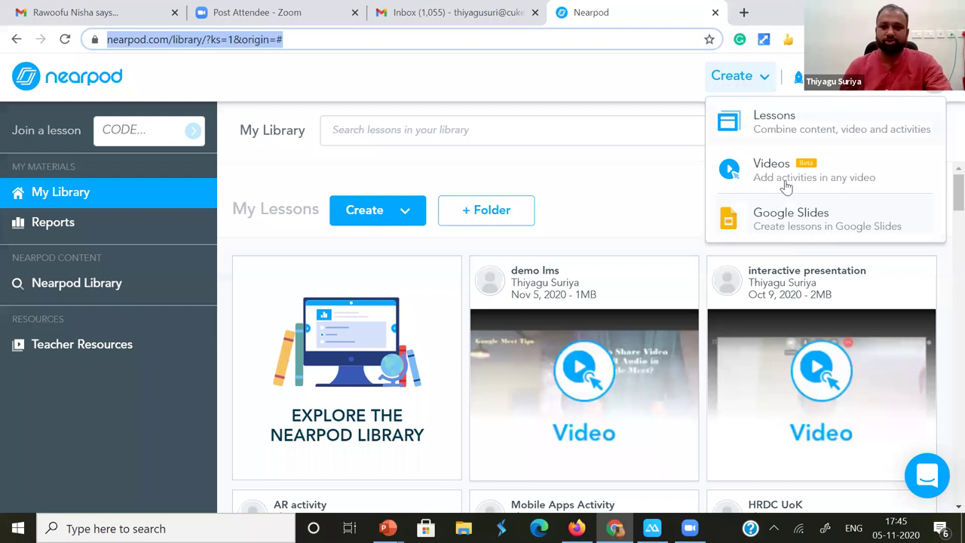
{"action": "left_click", "coordinate": [796, 133]}
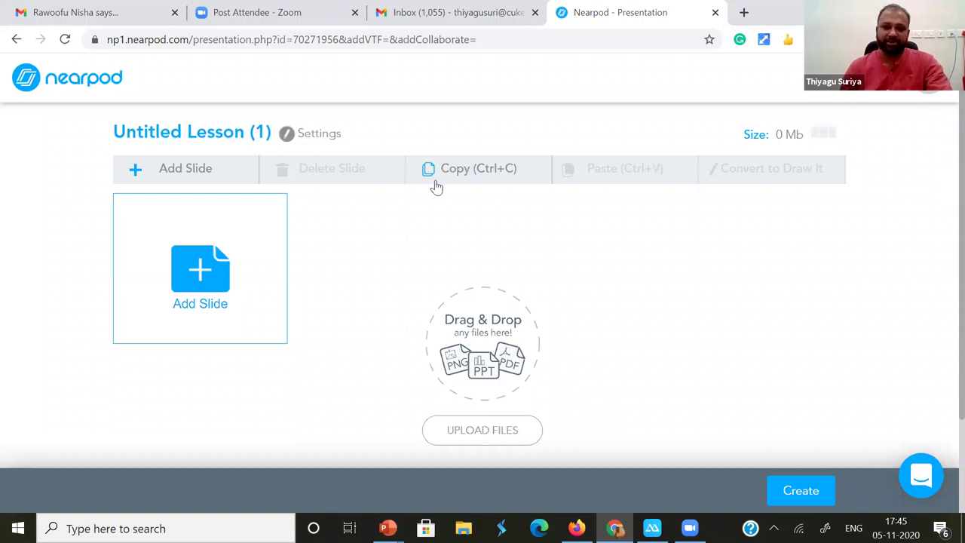
Rename the untitled lesson as IP Session.
{"action": "left_click", "coordinate": [227, 133]}
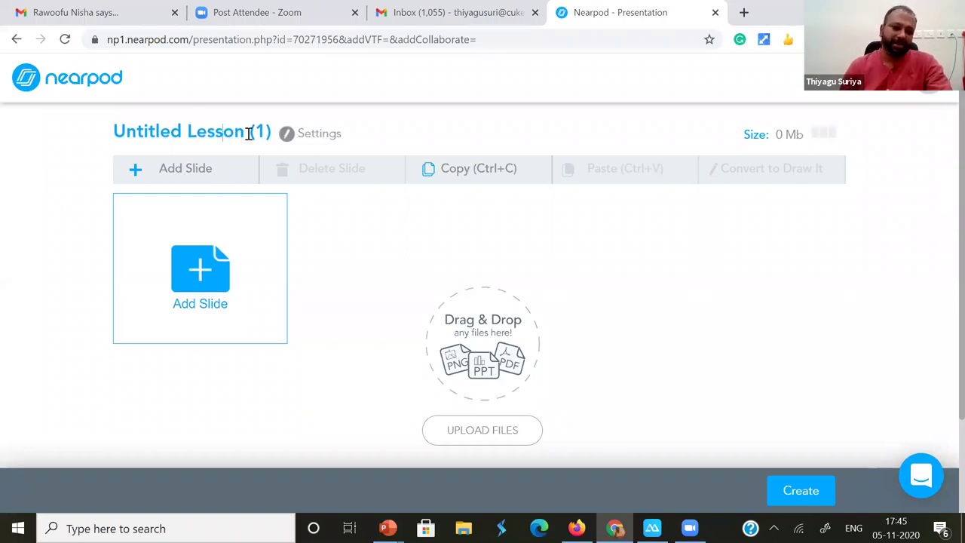
{"action": "key", "text": "ctrl+a"}
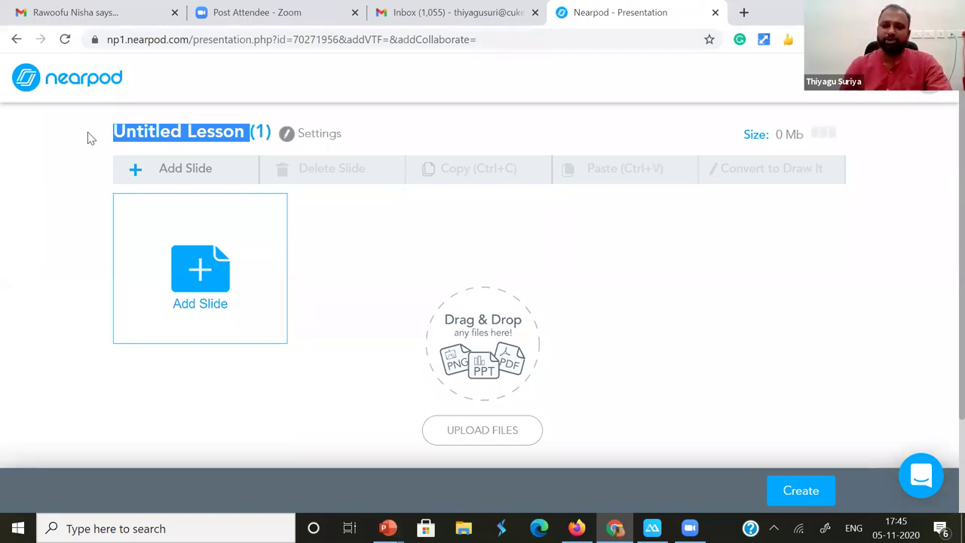
{"action": "type", "text": "In"}
{"action": "key", "text": "BackSpace"}
{"action": "type", "text": "P Se"}
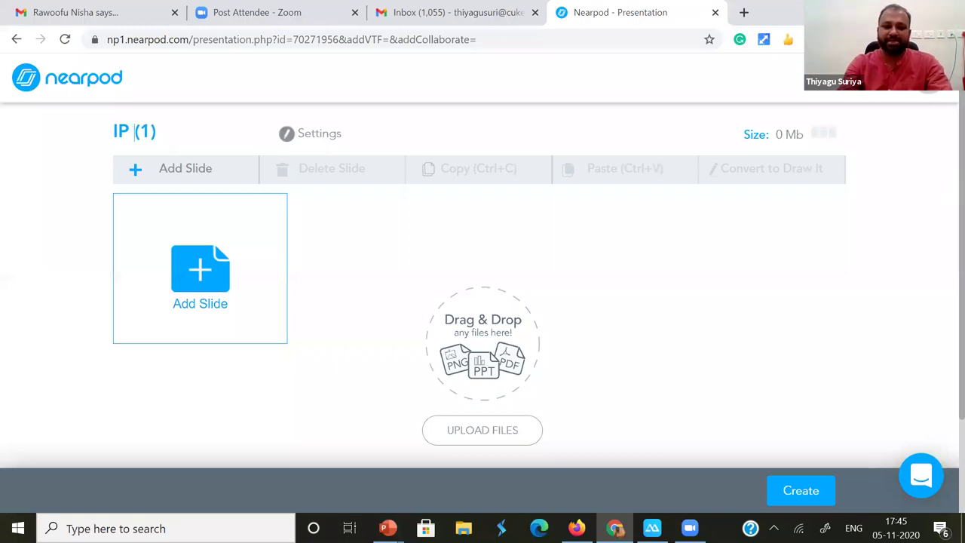
{"action": "type", "text": "ssion"}
{"action": "key", "text": "Delete"}
{"action": "key", "text": "Delete"}
{"action": "key", "text": "BackSpace"}
{"action": "key", "text": "Delete"}
{"action": "key", "text": "BackSpace"}
{"action": "key", "text": "BackSpace"}
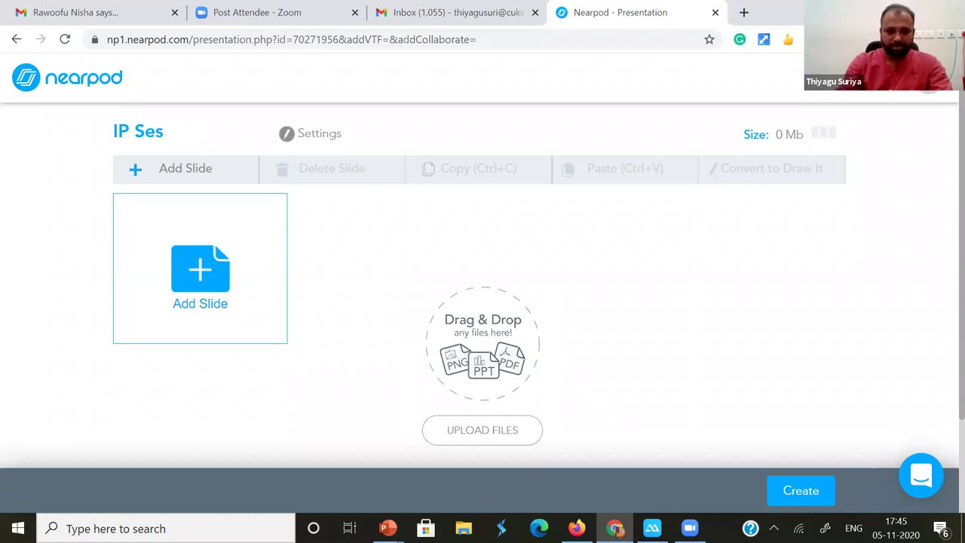
{"action": "type", "text": "sion"}
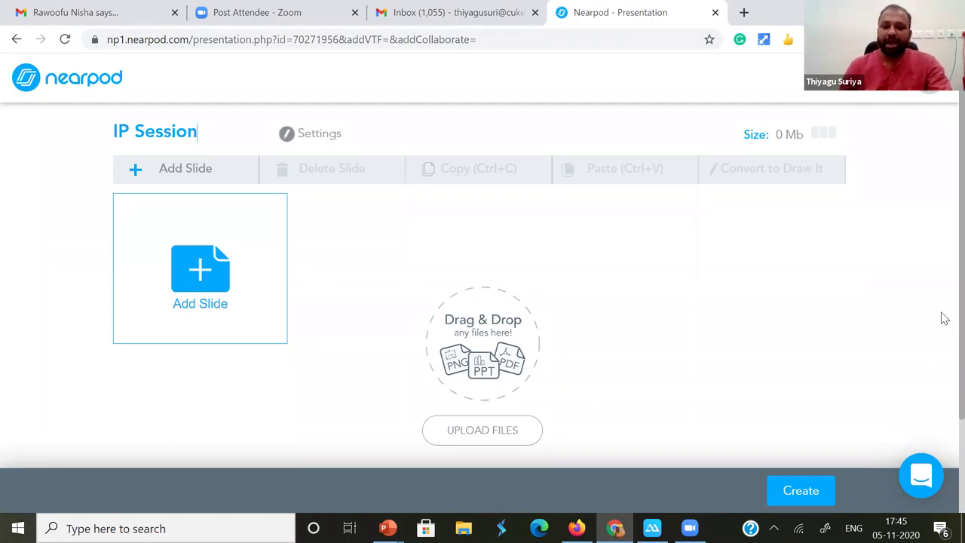
Confirm IP Session as the lesson title.
{"action": "scroll", "coordinate": [941, 329], "scroll_direction": "down", "scroll_amount": 1}
{"action": "scroll", "coordinate": [941, 330], "scroll_direction": "up", "scroll_amount": 1}
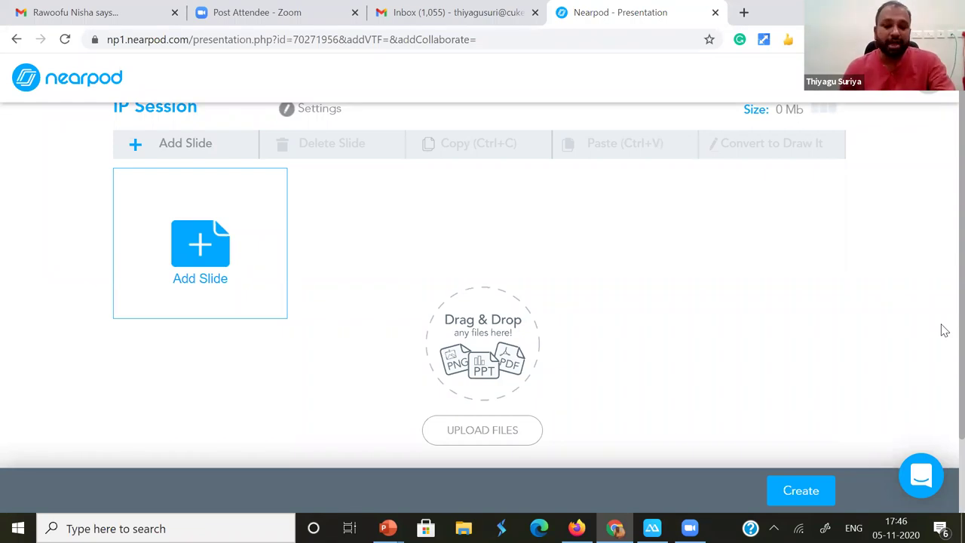
{"action": "scroll", "coordinate": [942, 335], "scroll_direction": "down", "scroll_amount": 1}
{"action": "scroll", "coordinate": [942, 260], "scroll_direction": "up", "scroll_amount": 1}
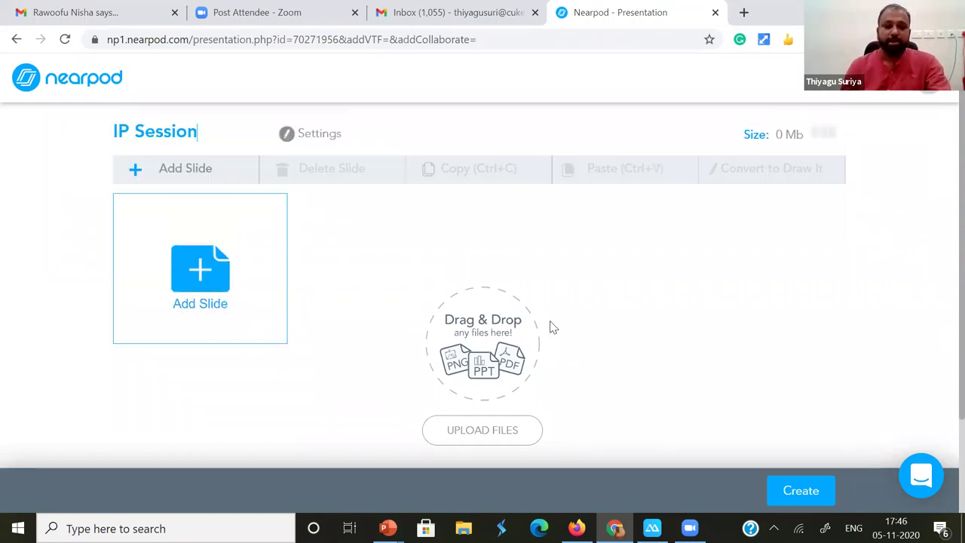
{"action": "left_click_drag", "start_coordinate": [199, 131], "coordinate": [113, 132]}
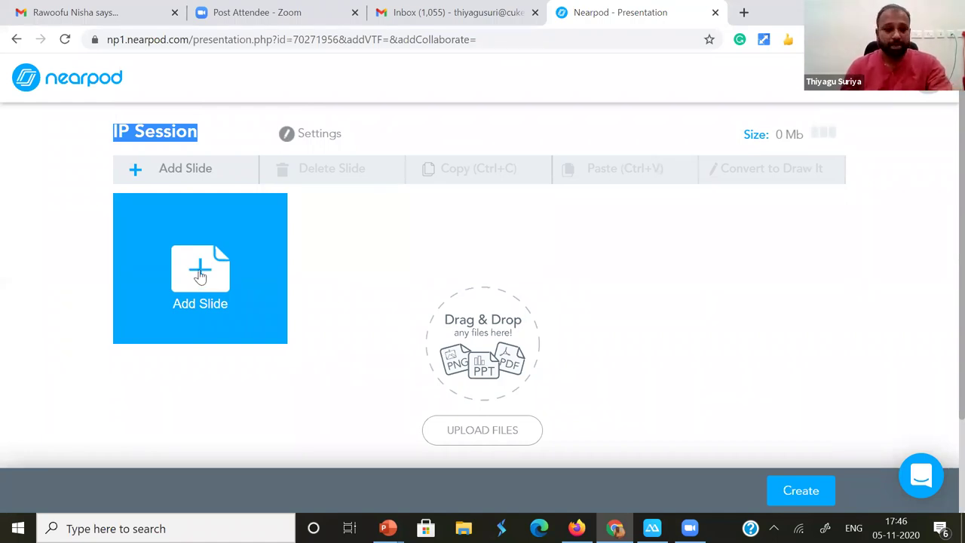
{"action": "key", "text": "Return"}
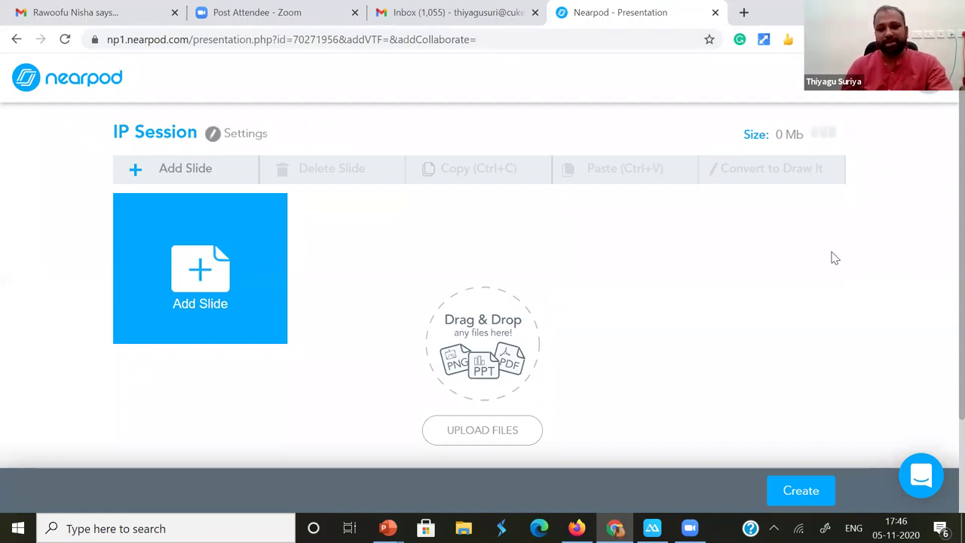
Start adding a slide and compare the available content types with the available activity types.
{"action": "left_click", "coordinate": [191, 331]}
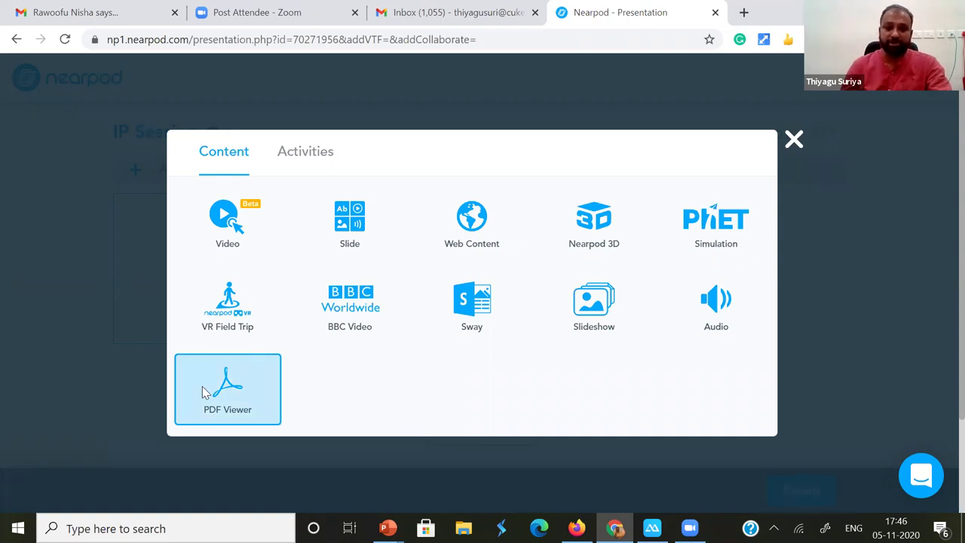
{"action": "left_click", "coordinate": [320, 156]}
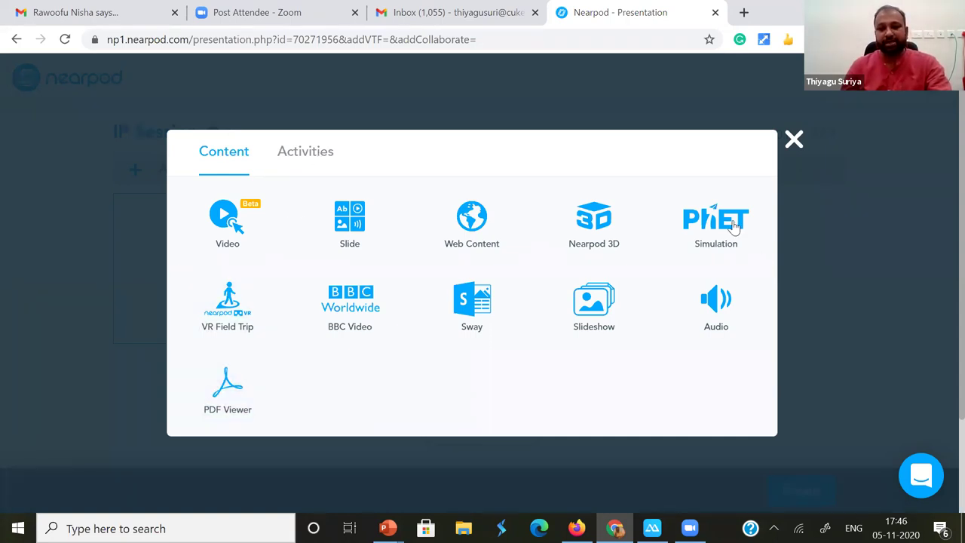
{"action": "left_click", "coordinate": [215, 156]}
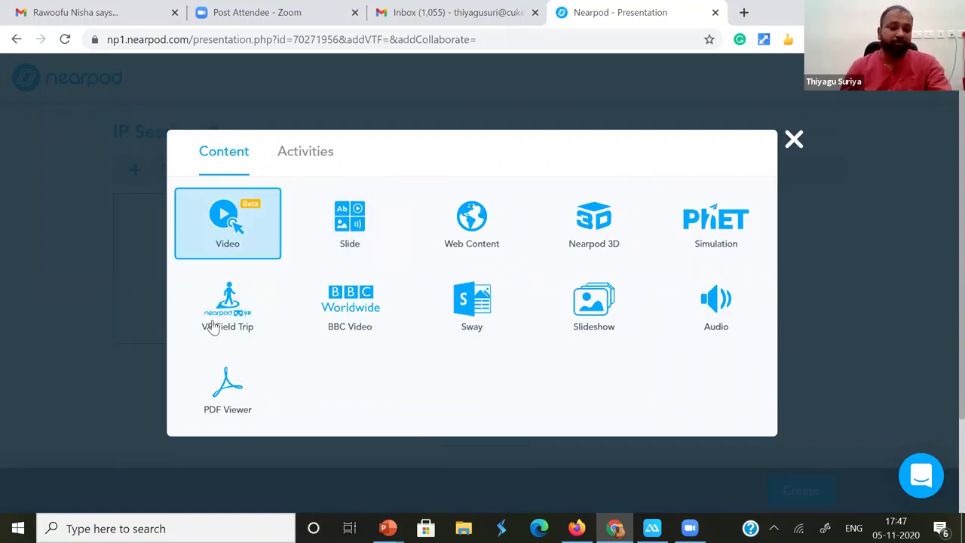
{"action": "left_click", "coordinate": [317, 160]}
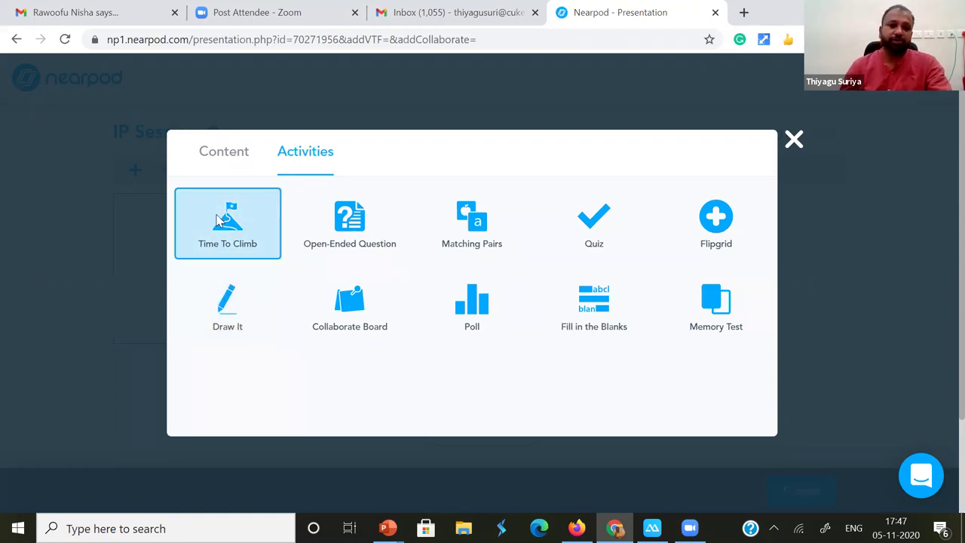
{"action": "left_click", "coordinate": [210, 156]}
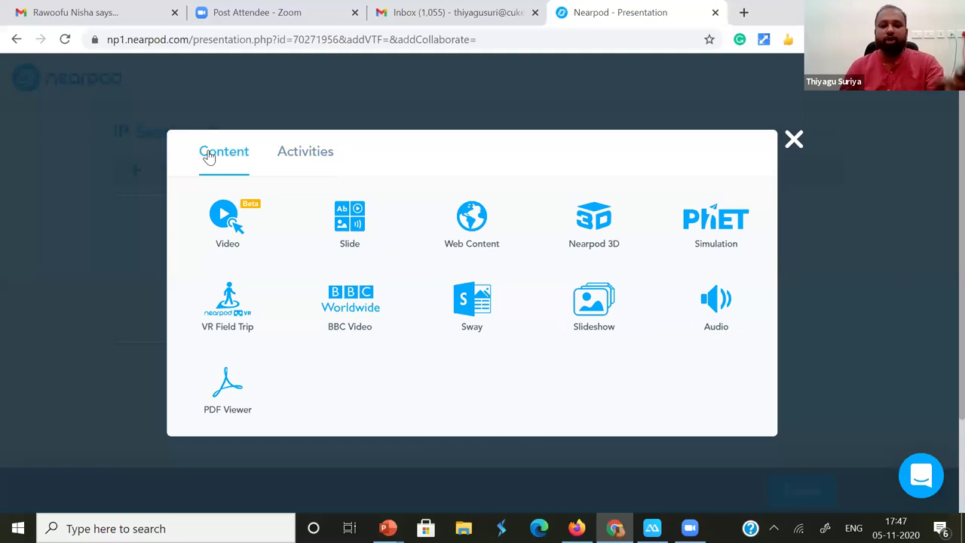
Choose Video as the slide content, look through the Video Library, and switch to YouTube as the video source.
{"action": "left_click", "coordinate": [236, 230]}
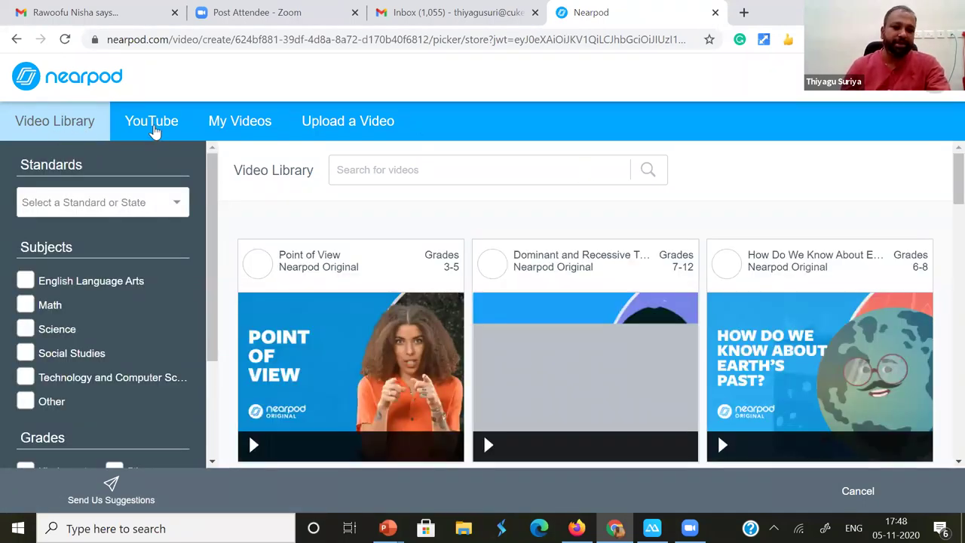
{"action": "left_click", "coordinate": [256, 125]}
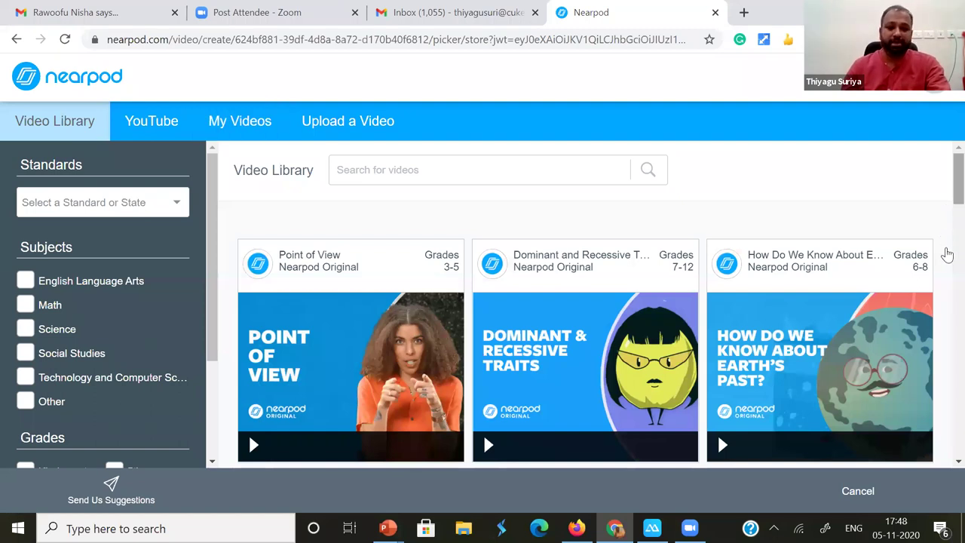
{"action": "scroll", "coordinate": [945, 340], "scroll_direction": "down", "scroll_amount": 10}
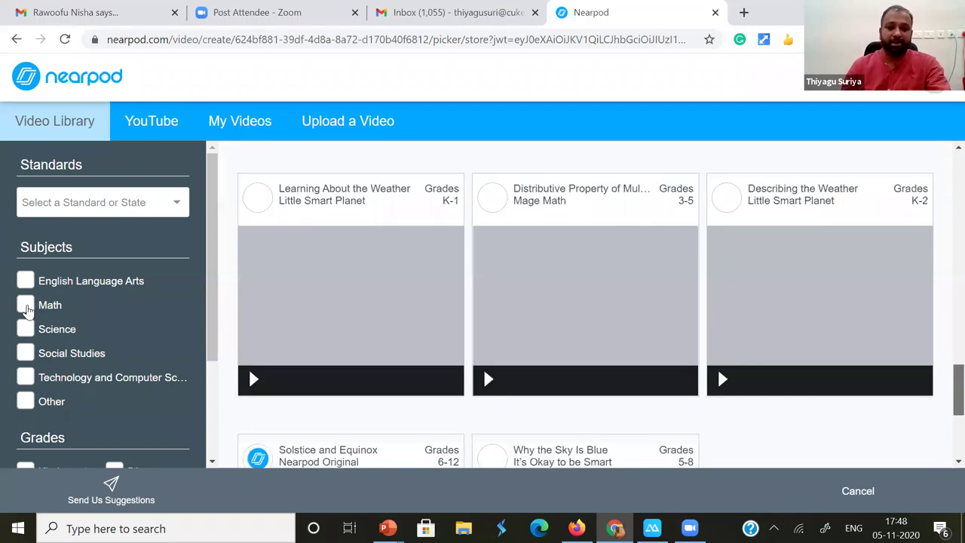
{"action": "left_click", "coordinate": [26, 308]}
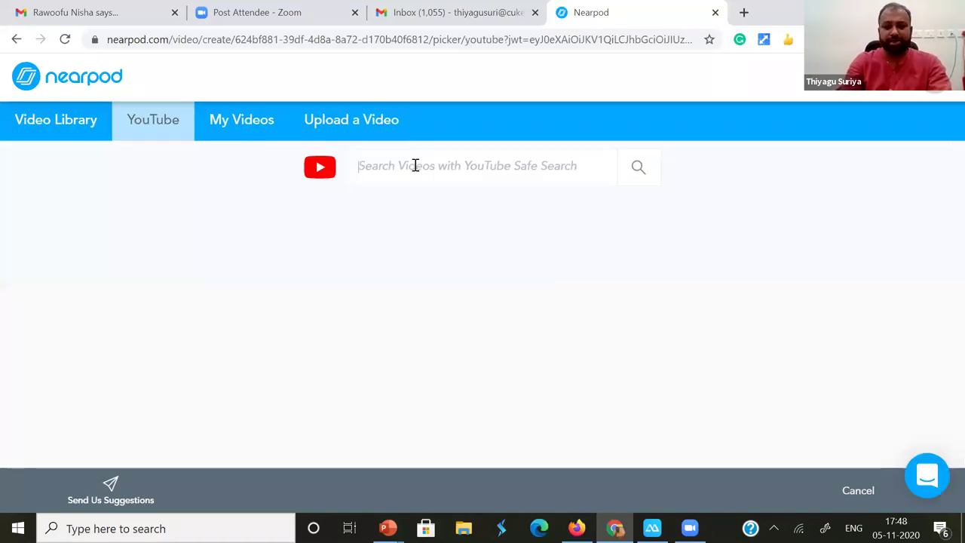
Search YouTube for the presenter's name and add the video "How to share Video WITH audio in Google Meet? (Google Meet Tips)".
{"action": "left_click", "coordinate": [415, 165]}
{"action": "type", "text": "thiyagu suriya"}
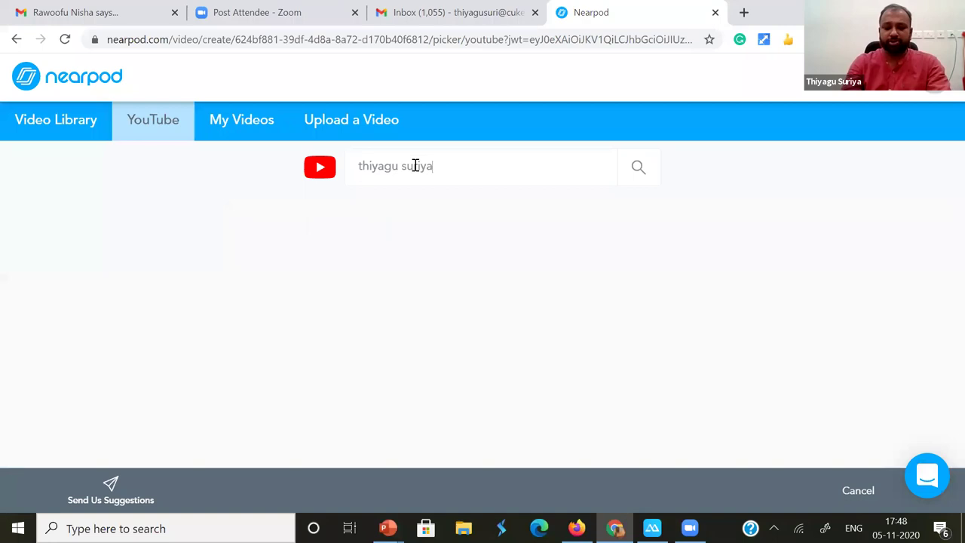
{"action": "left_click", "coordinate": [639, 171]}
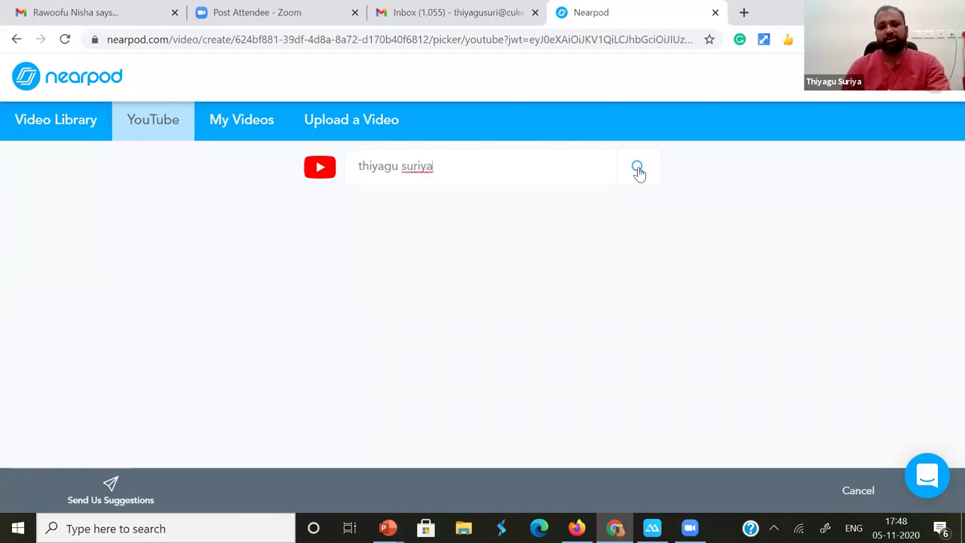
{"action": "left_click", "coordinate": [638, 170]}
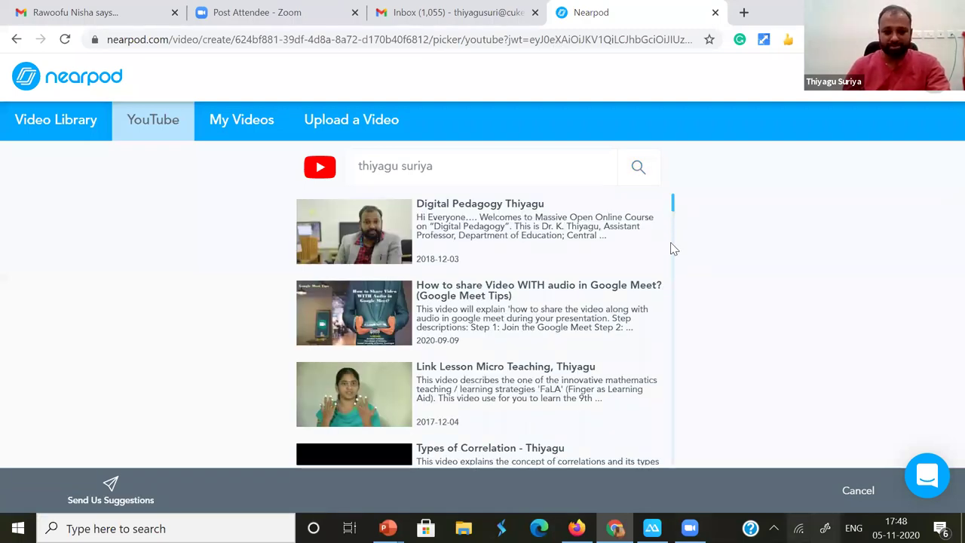
{"action": "scroll", "coordinate": [672, 246], "scroll_direction": "down", "scroll_amount": 3}
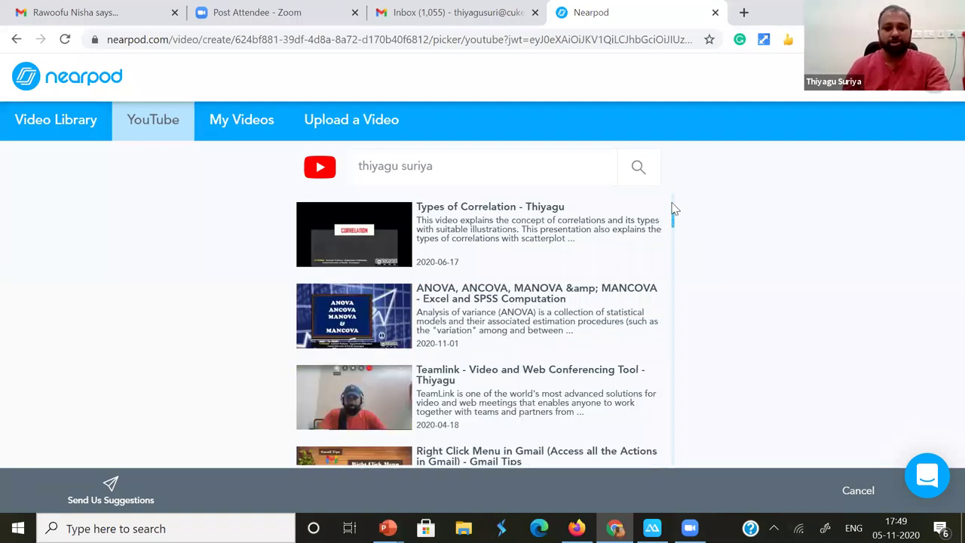
{"action": "scroll", "coordinate": [673, 204], "scroll_direction": "down", "scroll_amount": 5}
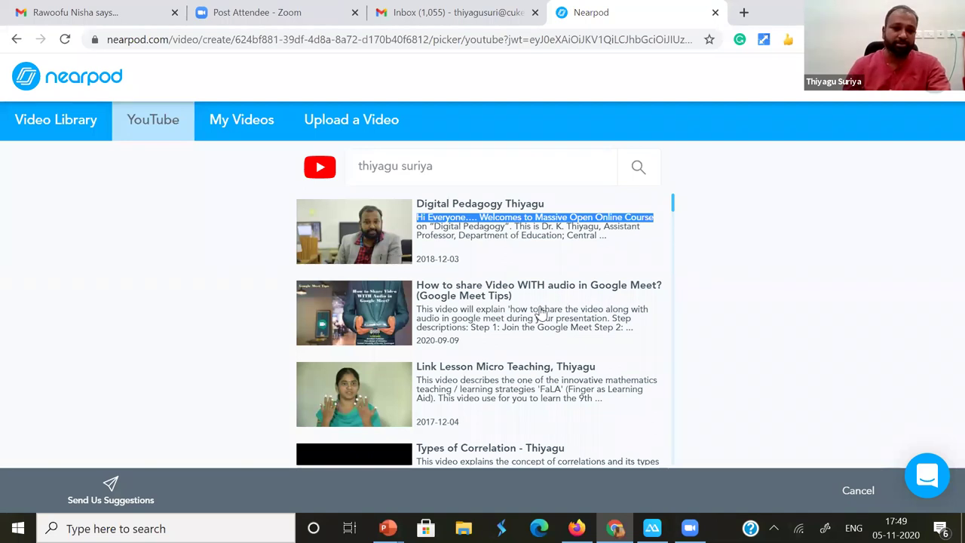
{"action": "left_click", "coordinate": [447, 318]}
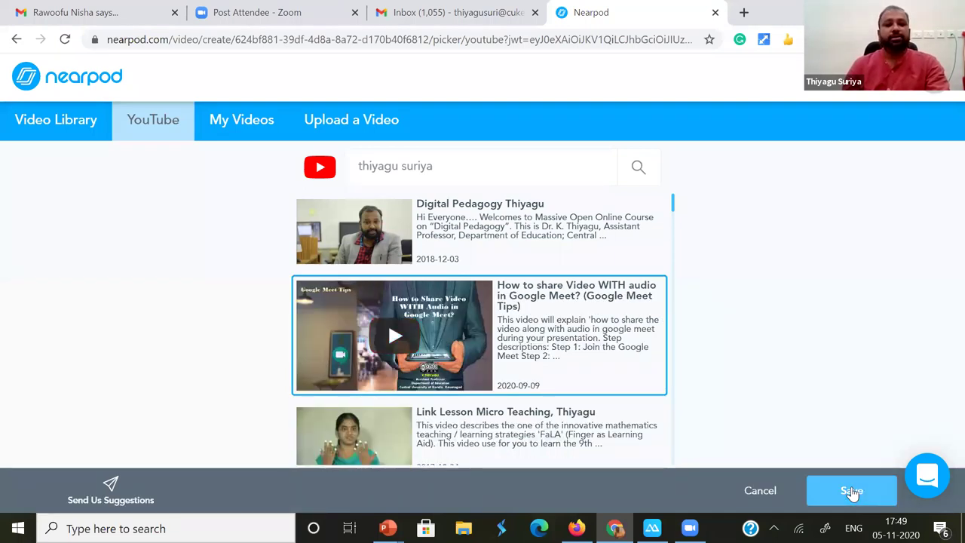
{"action": "left_click", "coordinate": [851, 492]}
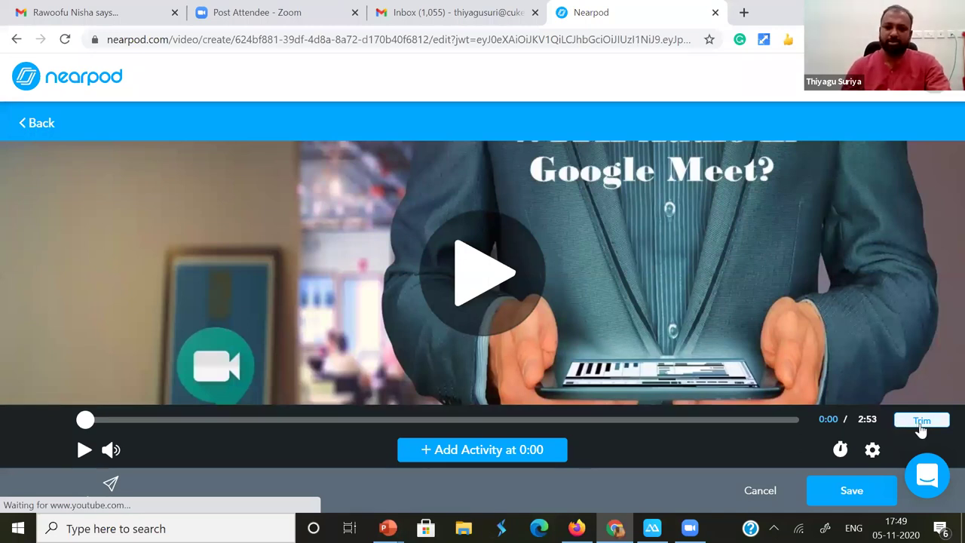
Trim the video so that it runs from 0:00 to 0:48.
{"action": "left_click", "coordinate": [937, 425]}
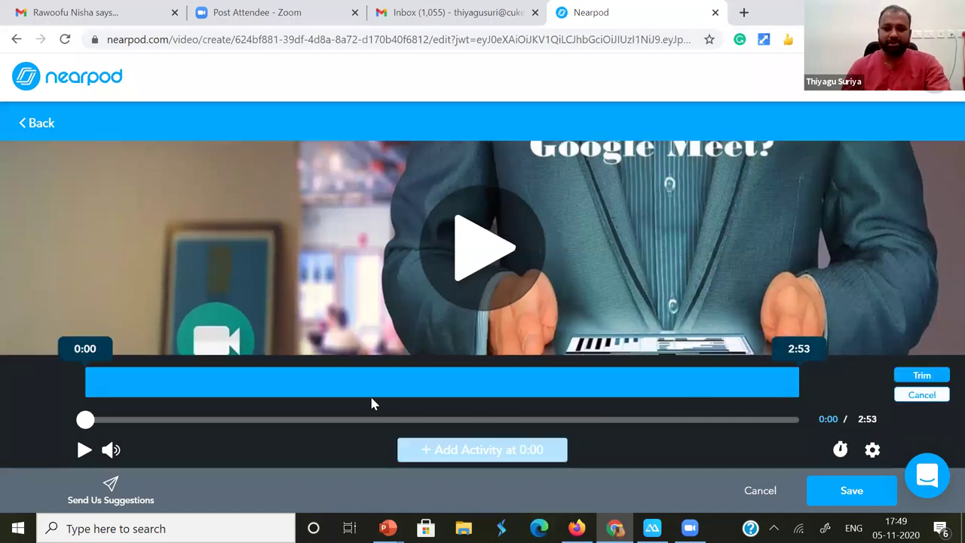
{"action": "left_click", "coordinate": [345, 392]}
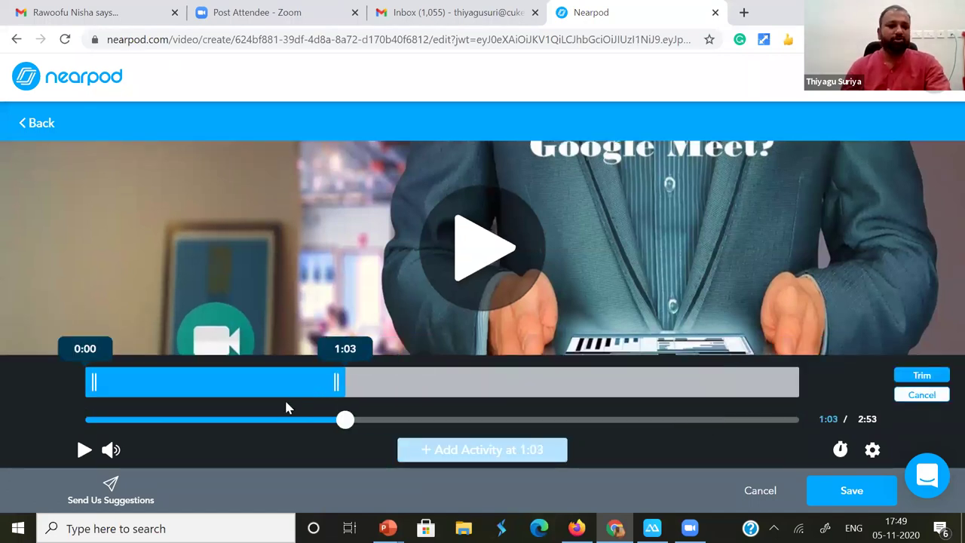
{"action": "key", "text": "Left"}
{"action": "key", "text": "Left"}
{"action": "key", "text": "Left"}
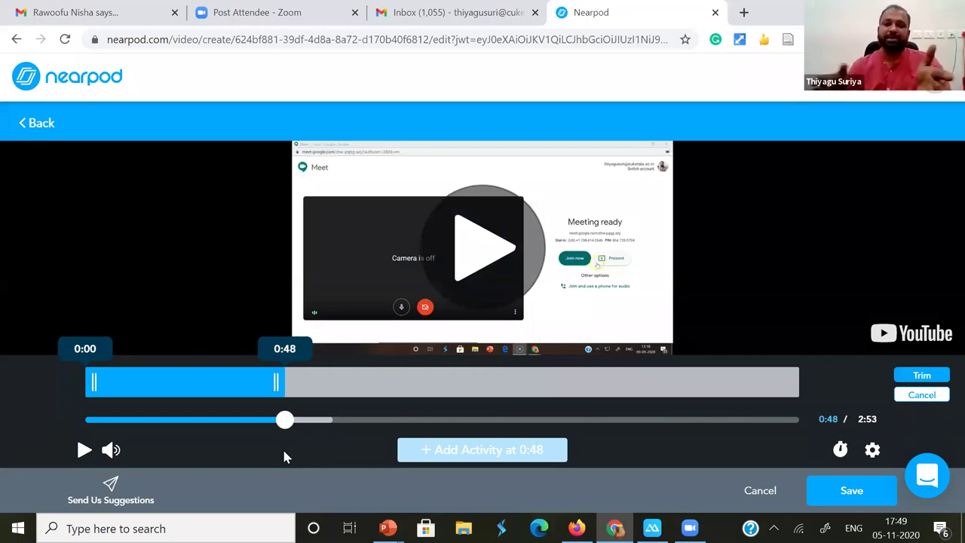
{"action": "left_click", "coordinate": [923, 375]}
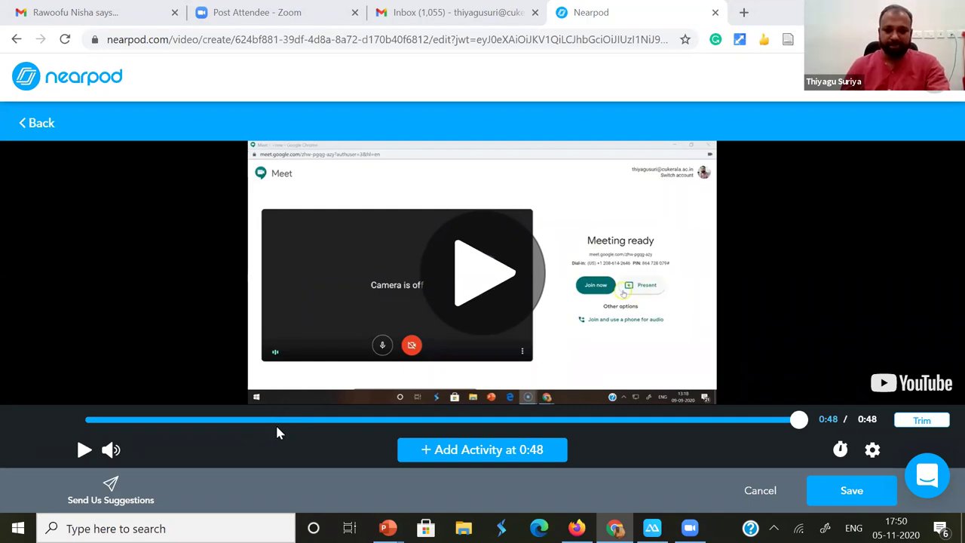
Add a multiple choice question activity at 0:06 of the trimmed video.
{"action": "left_click", "coordinate": [165, 426]}
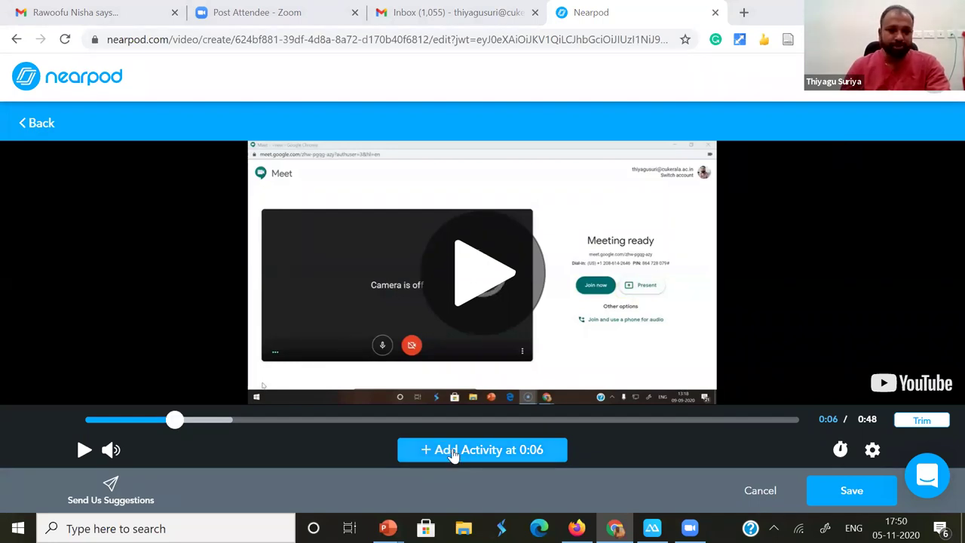
{"action": "left_click", "coordinate": [453, 452]}
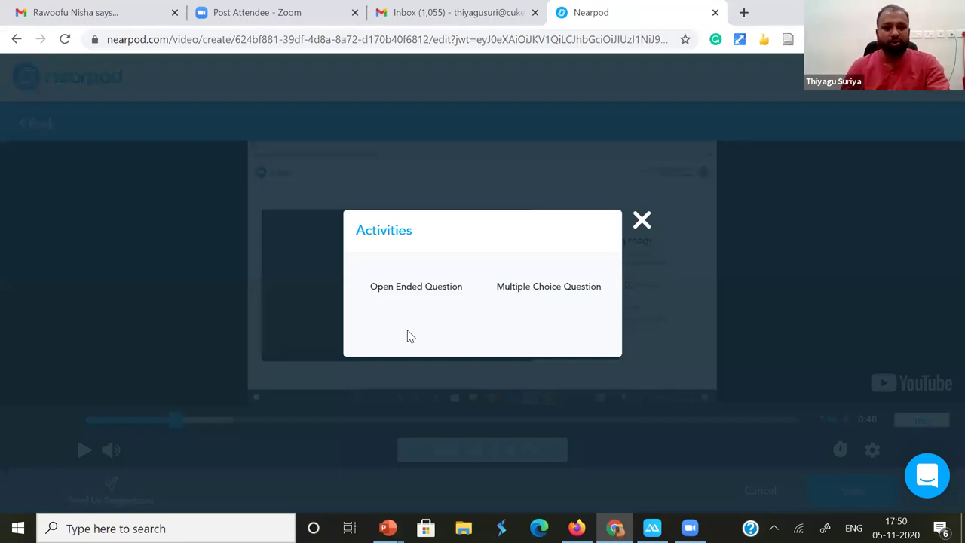
{"action": "left_click", "coordinate": [546, 299]}
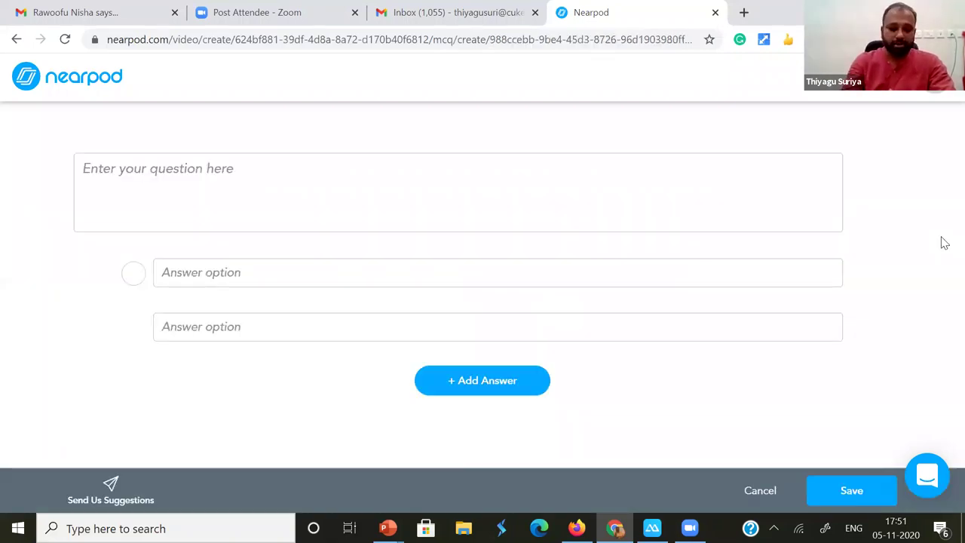
Enter the question "Google Meet is a video conferencing tool" with answers True and False, mark True as correct, and save it.
{"action": "type", "text": "Googl"}
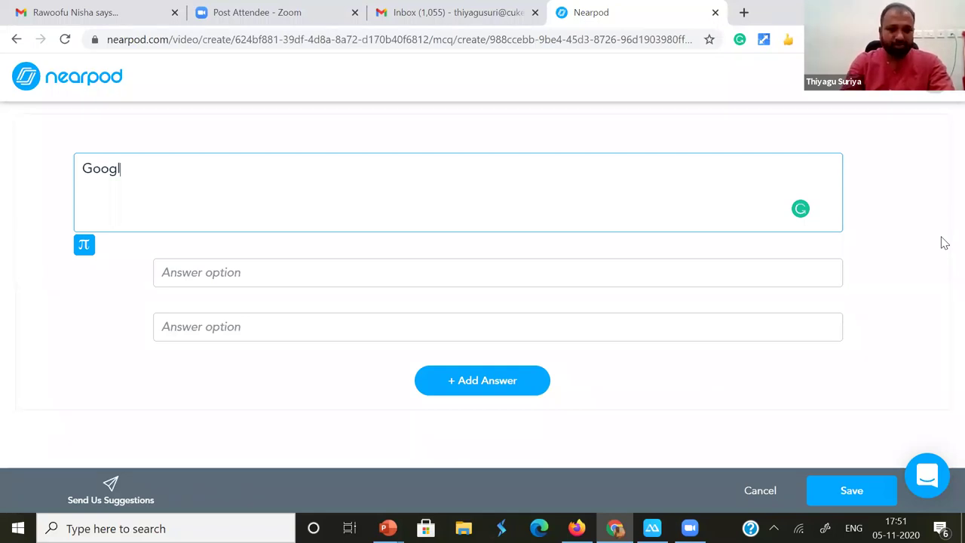
{"action": "type", "text": "e Meet is a video conf"}
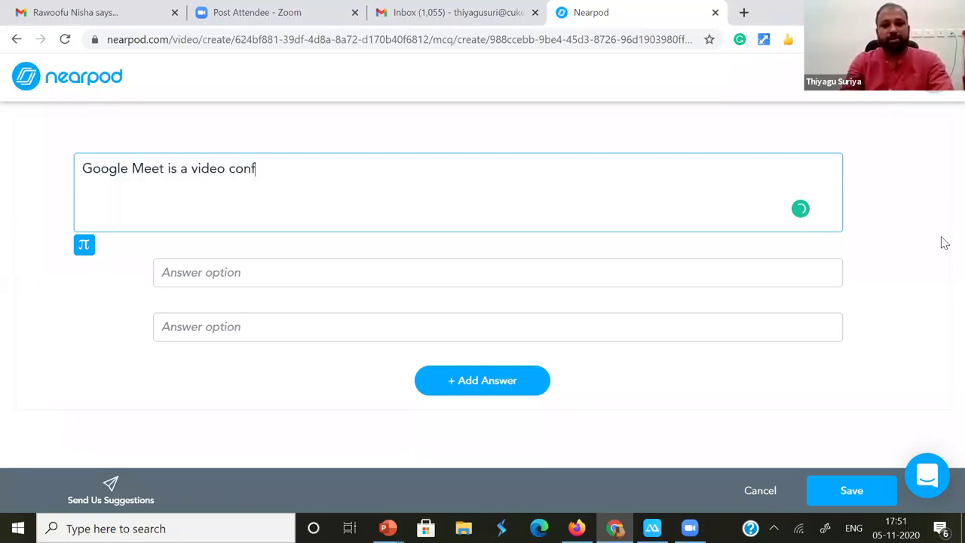
{"action": "type", "text": "erencin"}
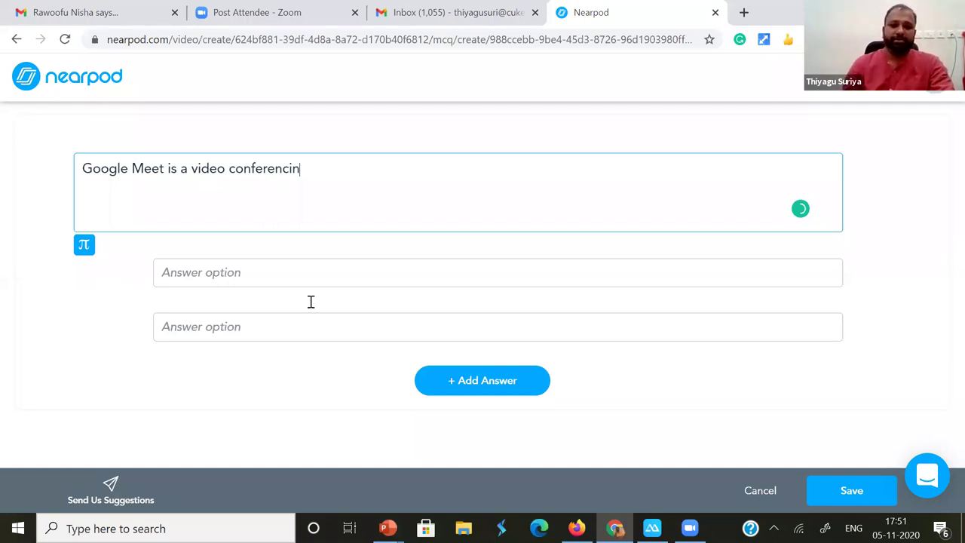
{"action": "type", "text": "g tool"}
{"action": "key", "text": "Tab"}
{"action": "type", "text": "True"}
{"action": "left_click", "coordinate": [211, 325]}
{"action": "type", "text": "False"}
{"action": "left_click", "coordinate": [134, 275]}
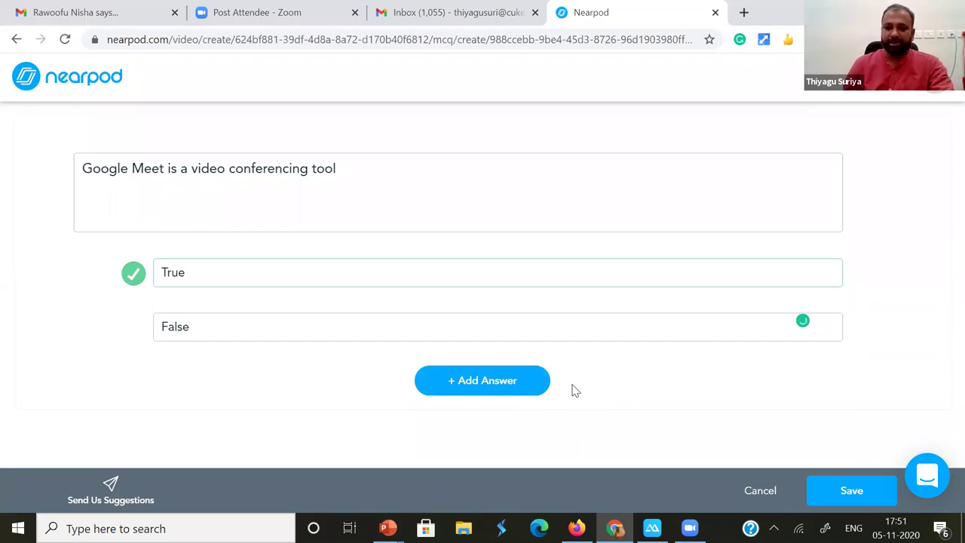
{"action": "left_click", "coordinate": [850, 490]}
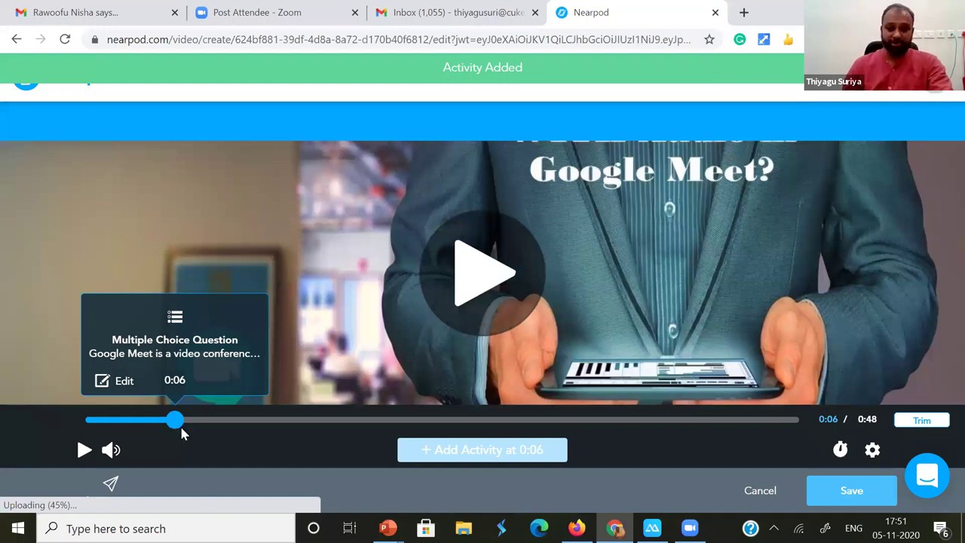
Move the multiple choice question to 0:23 on the video timeline.
{"action": "left_click", "coordinate": [473, 428]}
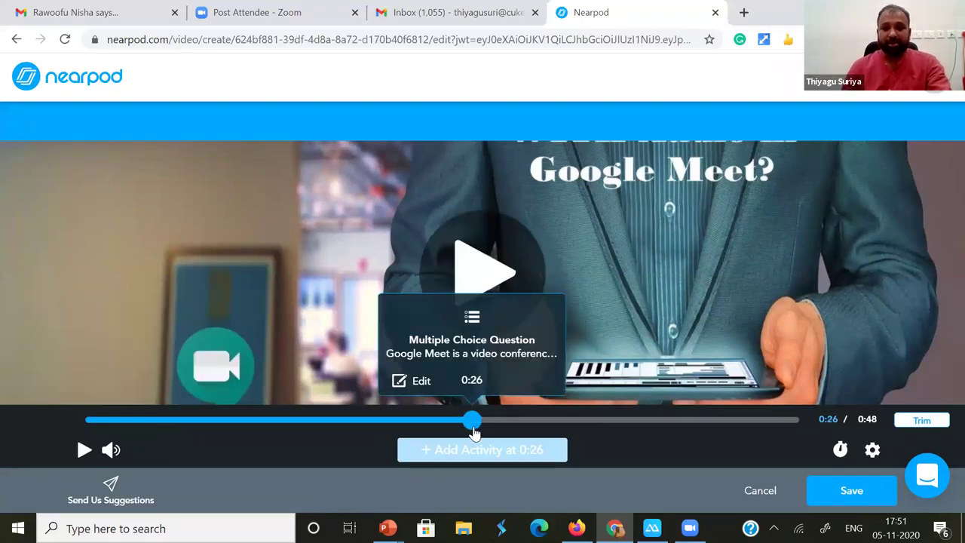
{"action": "key", "text": "space"}
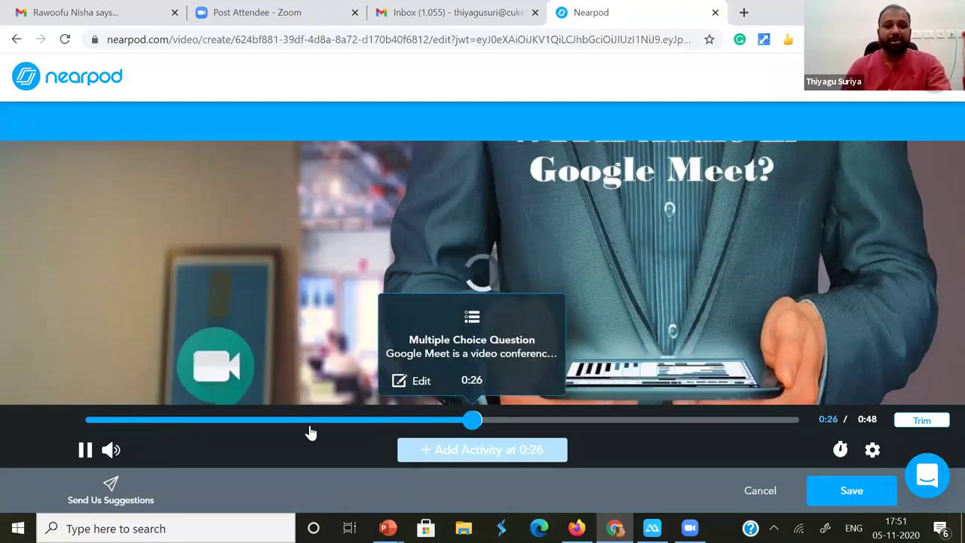
{"action": "left_click", "coordinate": [309, 420]}
{"action": "left_click", "coordinate": [435, 421]}
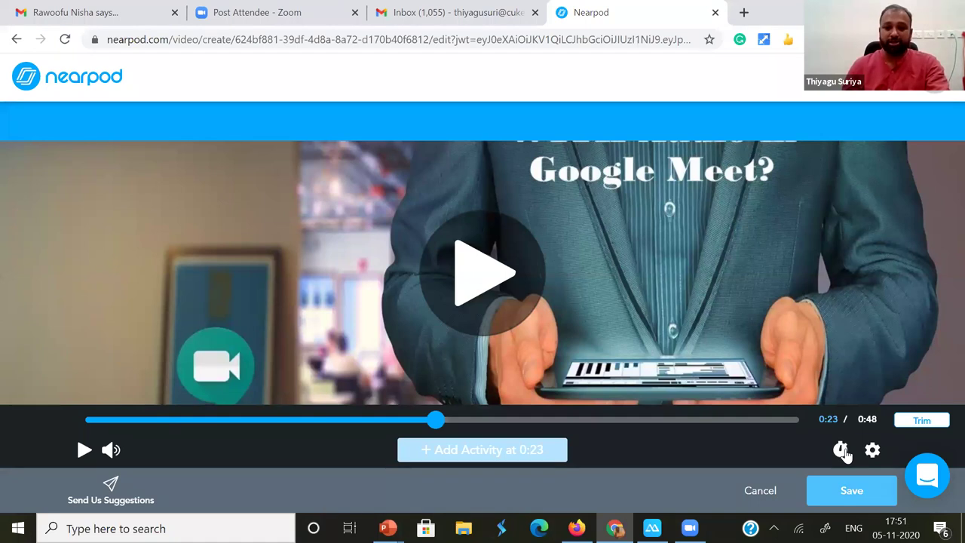
Check the playback speed options of the interactive video and save it to the lesson.
{"action": "left_click", "coordinate": [841, 450]}
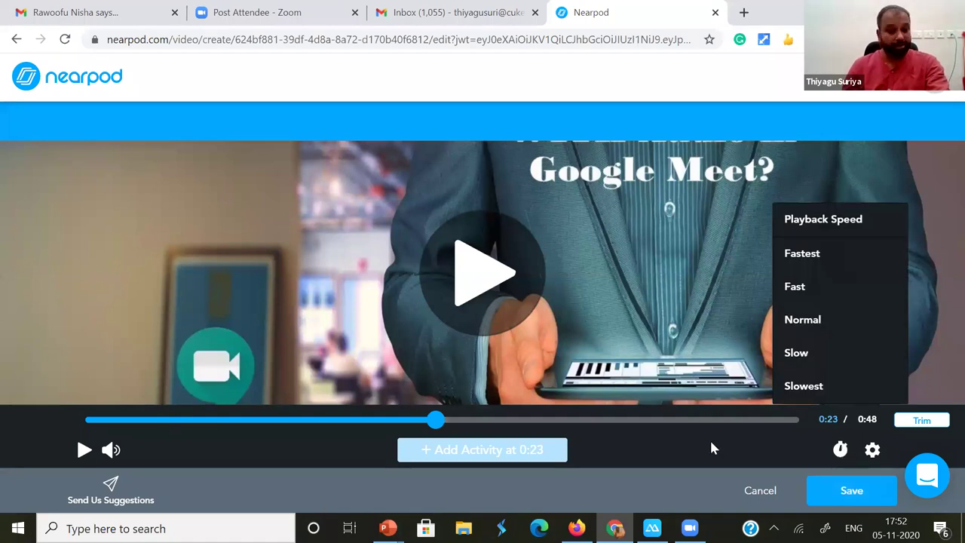
{"action": "left_click", "coordinate": [223, 491]}
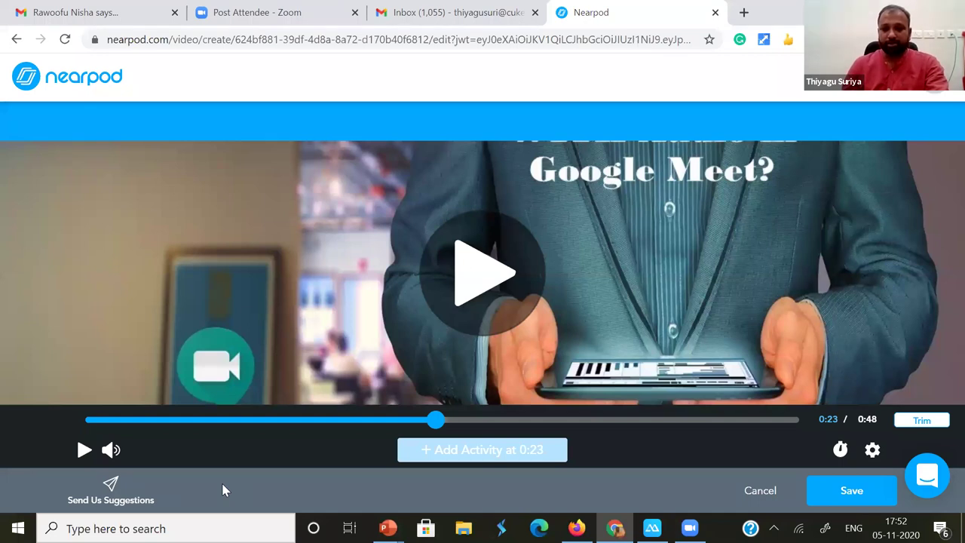
{"action": "left_click", "coordinate": [835, 490]}
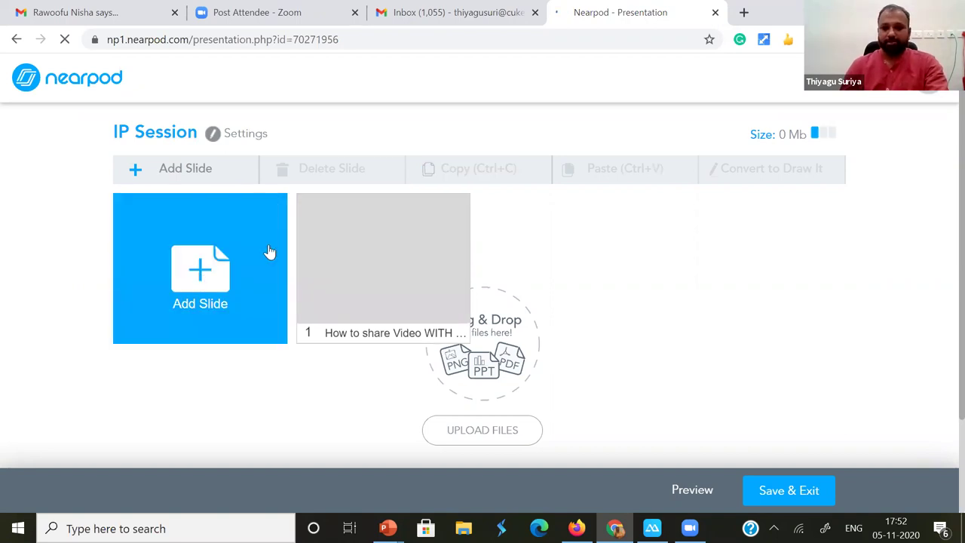
Add a new Nearpod 3D slide with the Animal Cell model from the Staff Picks.
{"action": "left_click", "coordinate": [270, 251]}
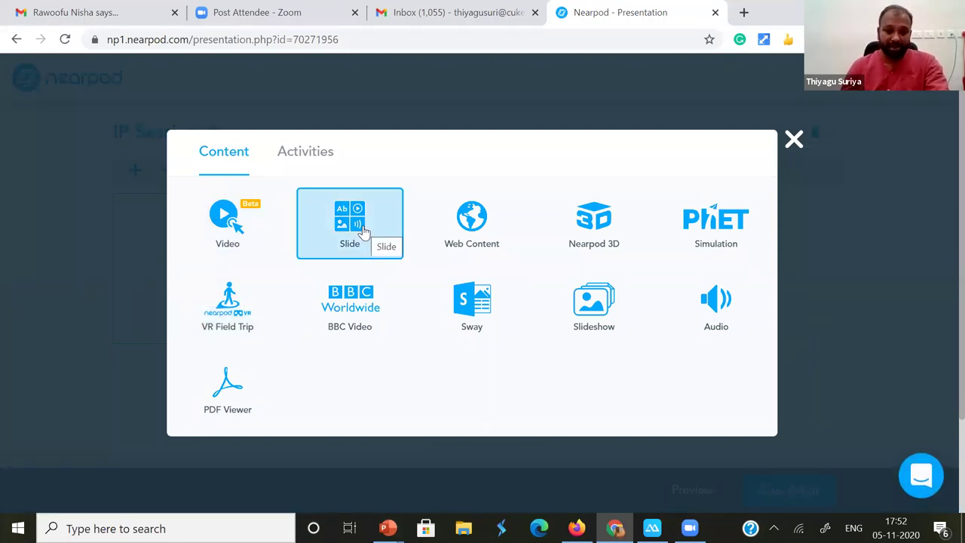
{"action": "left_click", "coordinate": [490, 239]}
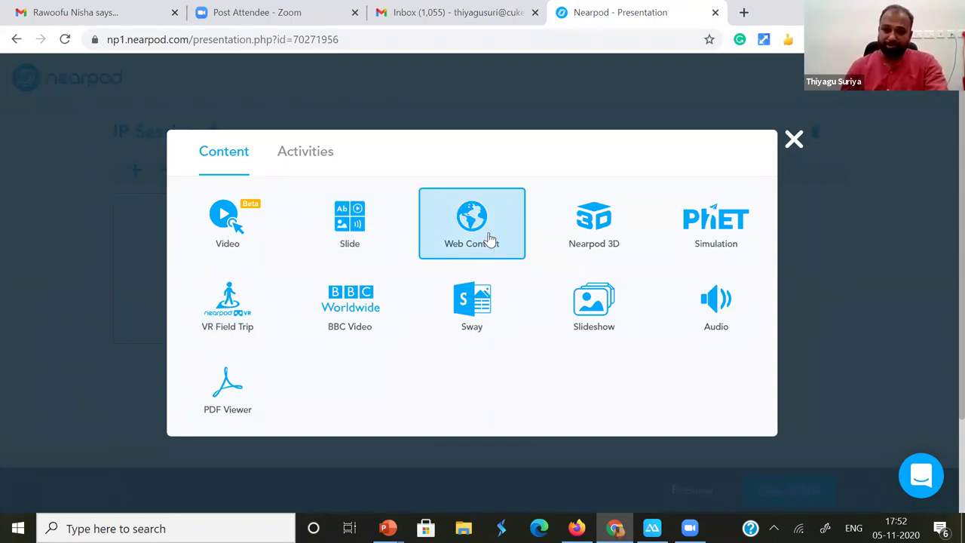
{"action": "left_click", "coordinate": [600, 237]}
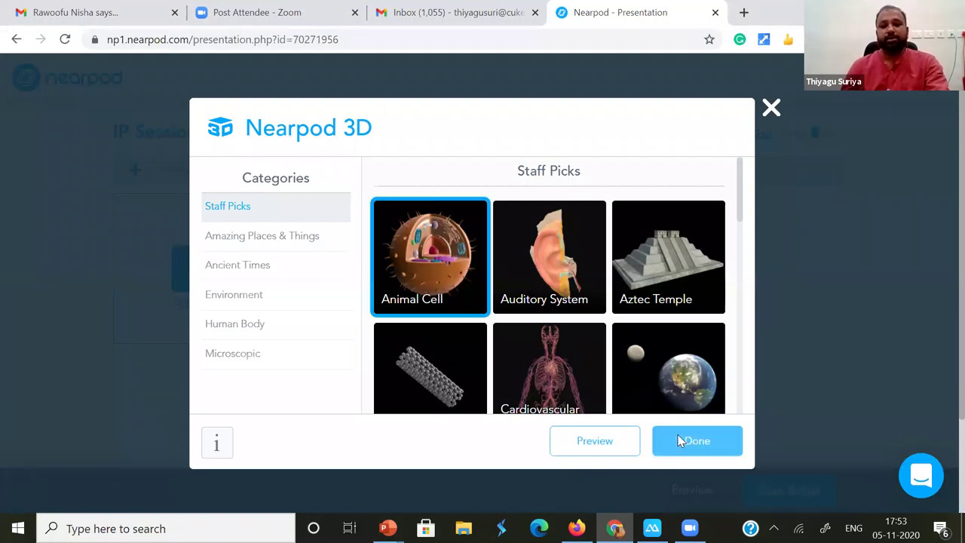
{"action": "left_click", "coordinate": [678, 440]}
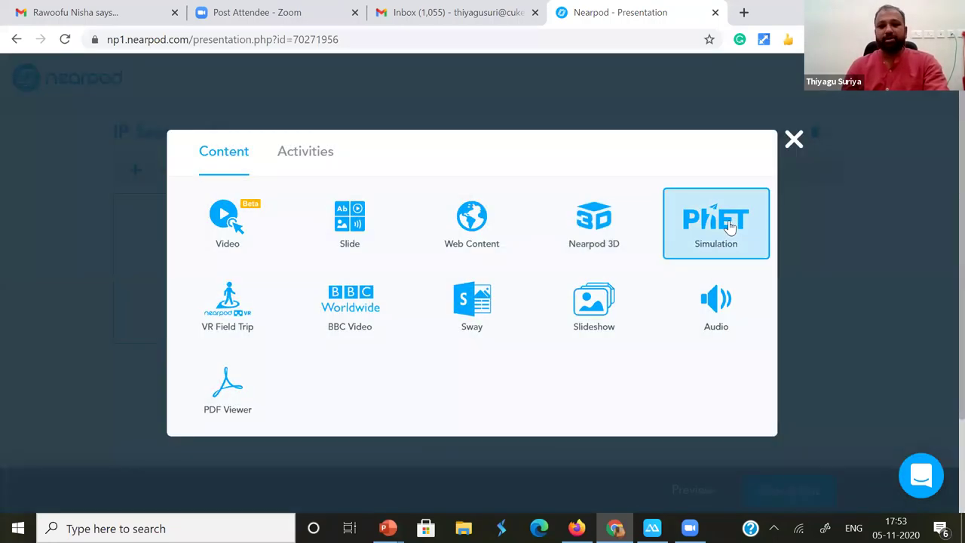
Add the PhET simulation Bending Light: More Tools from the Science: High School category.
{"action": "left_click", "coordinate": [705, 244]}
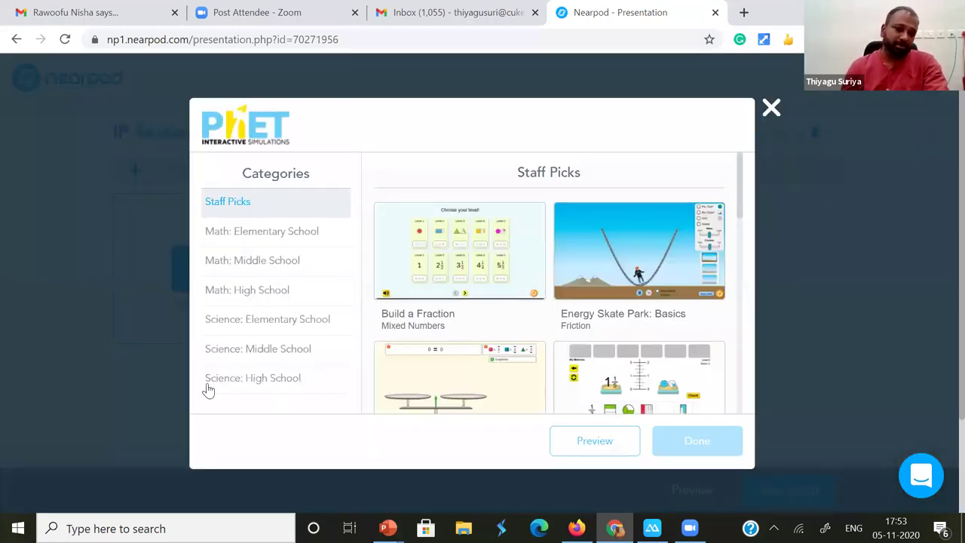
{"action": "left_click", "coordinate": [263, 239]}
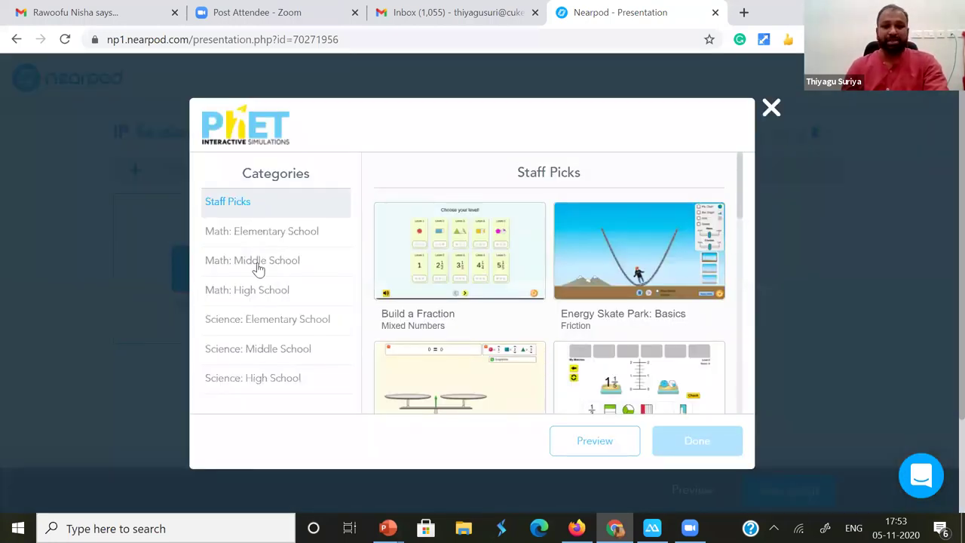
{"action": "left_click", "coordinate": [259, 268]}
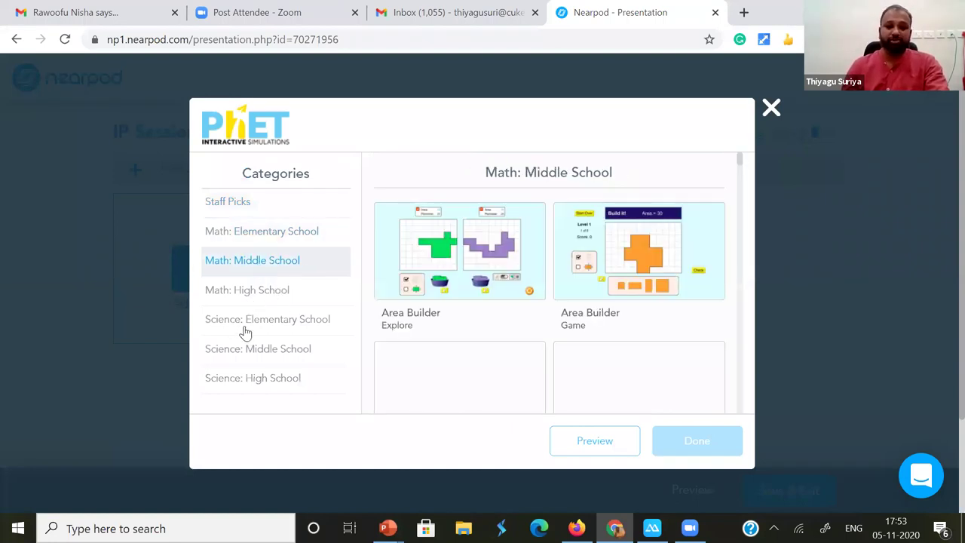
{"action": "left_click", "coordinate": [239, 384]}
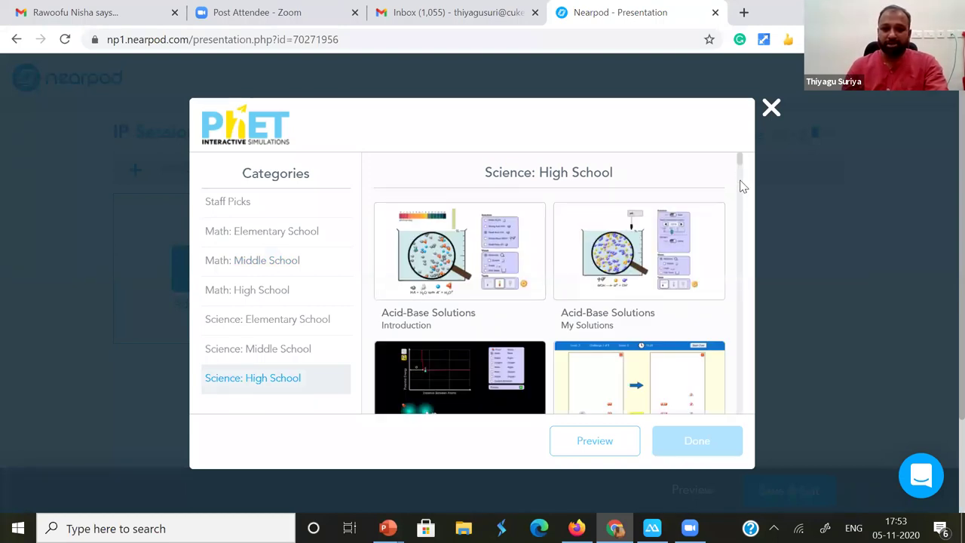
{"action": "scroll", "coordinate": [429, 310], "scroll_direction": "down", "scroll_amount": 5}
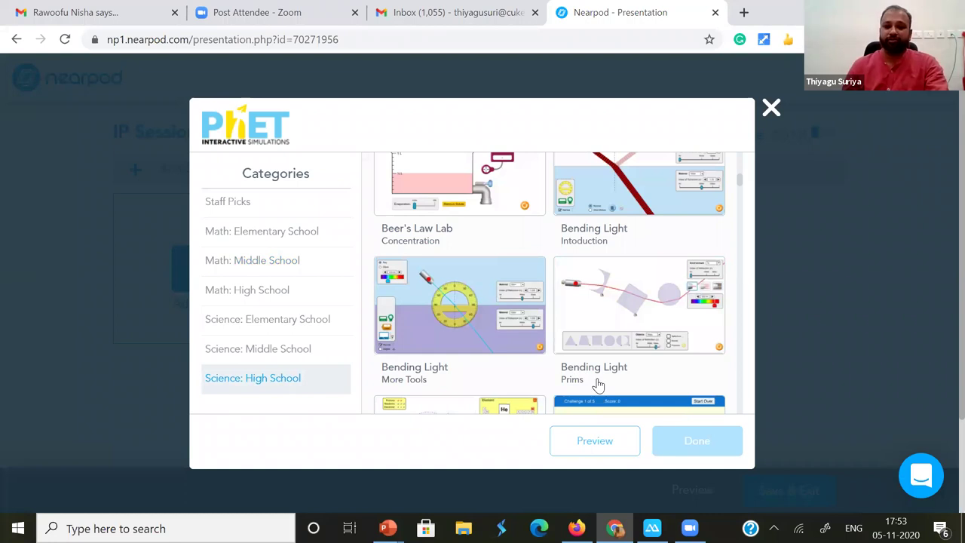
{"action": "scroll", "coordinate": [685, 442], "scroll_direction": "down", "scroll_amount": 1}
{"action": "left_click", "coordinate": [486, 284]}
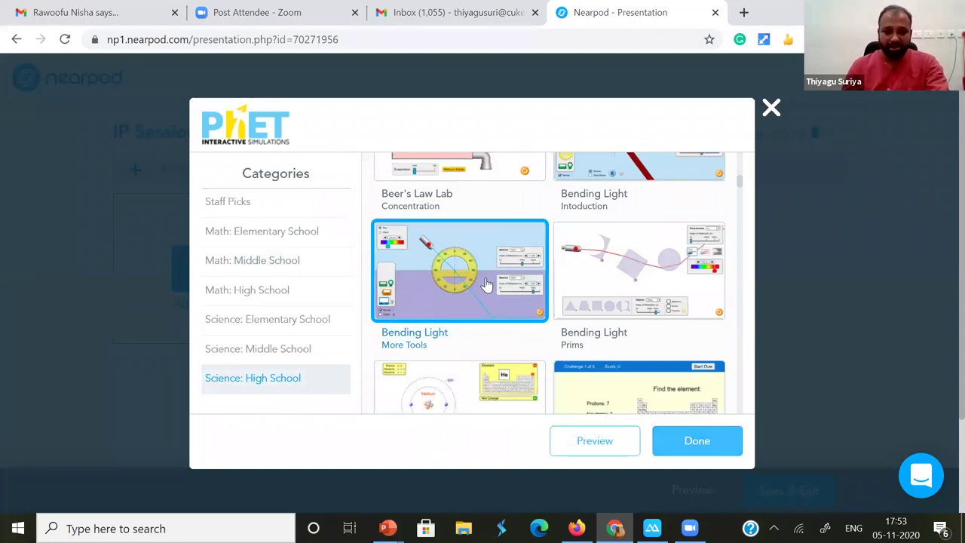
{"action": "left_click", "coordinate": [688, 439]}
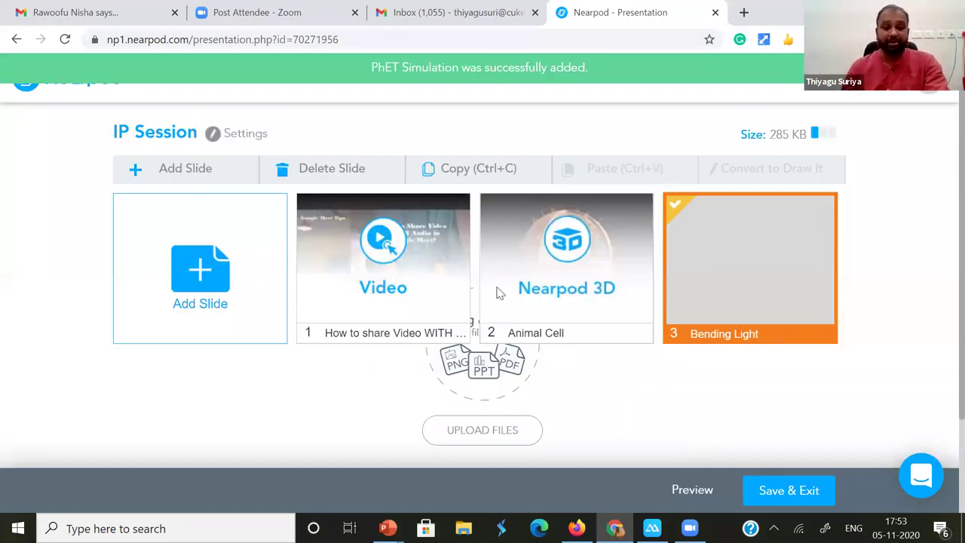
Add a VR Field Trip slide showing Taj Mahal Sunset No.02.
{"action": "left_click", "coordinate": [186, 292]}
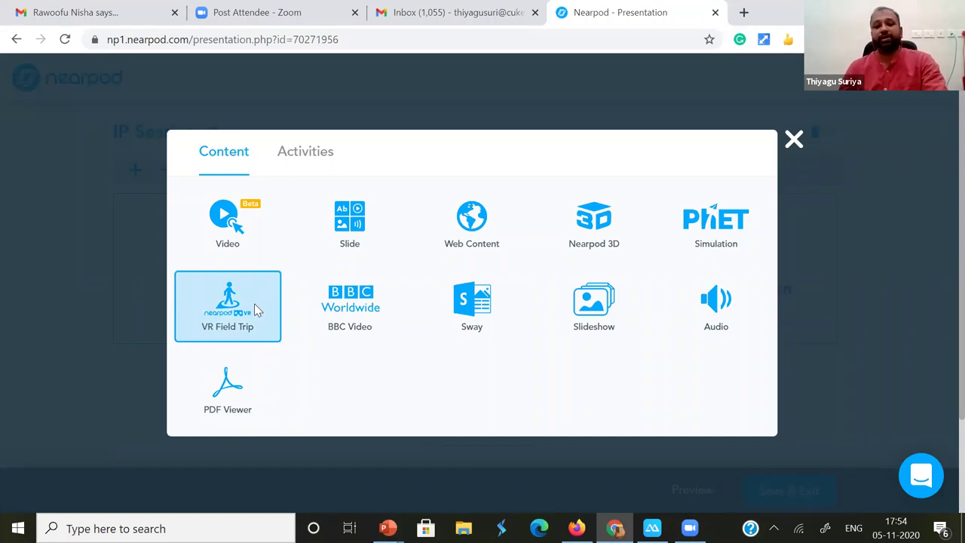
{"action": "left_click", "coordinate": [254, 304]}
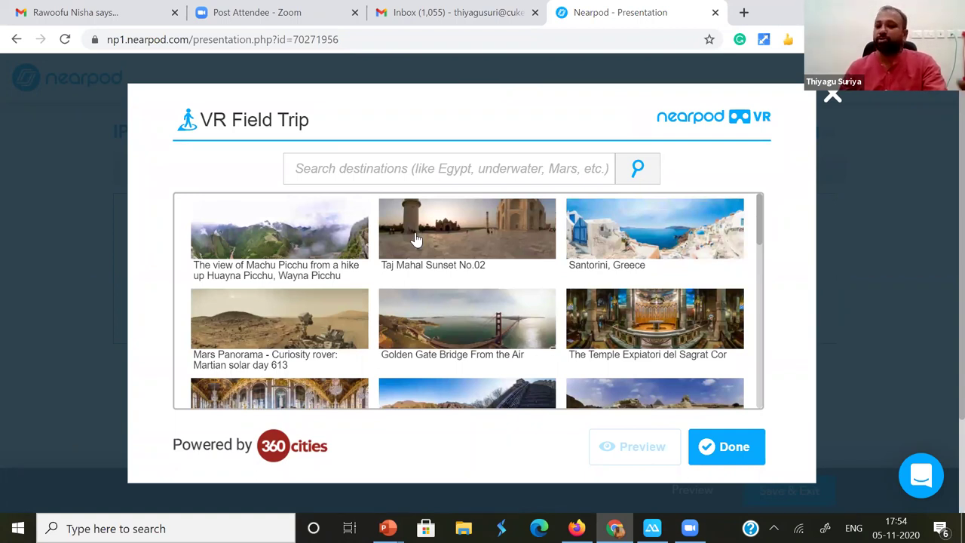
{"action": "left_click", "coordinate": [416, 239]}
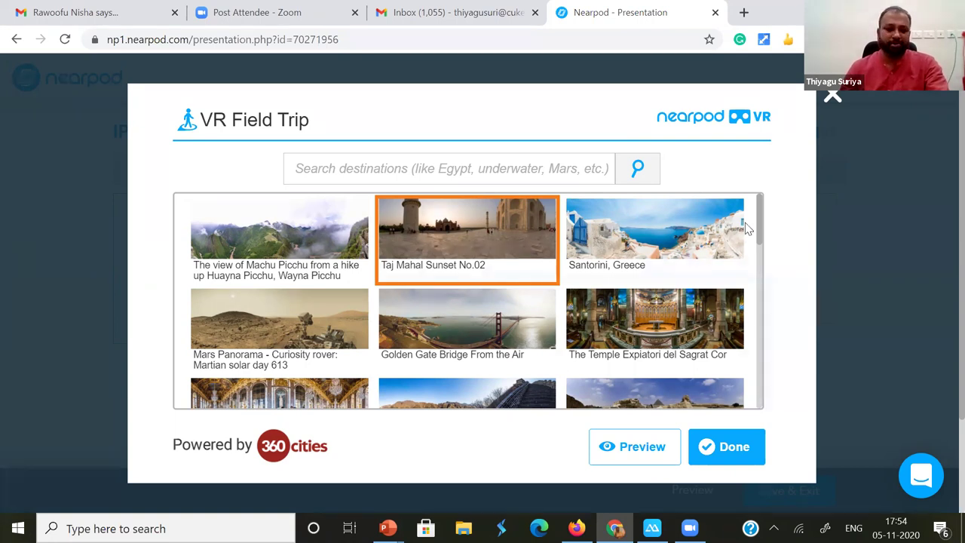
{"action": "scroll", "coordinate": [756, 220], "scroll_direction": "down", "scroll_amount": 1}
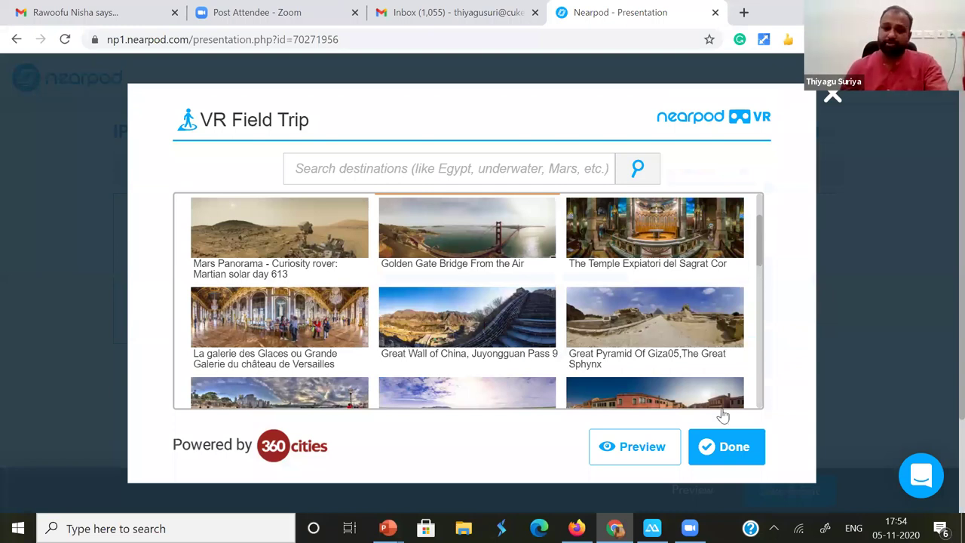
{"action": "left_click", "coordinate": [712, 447]}
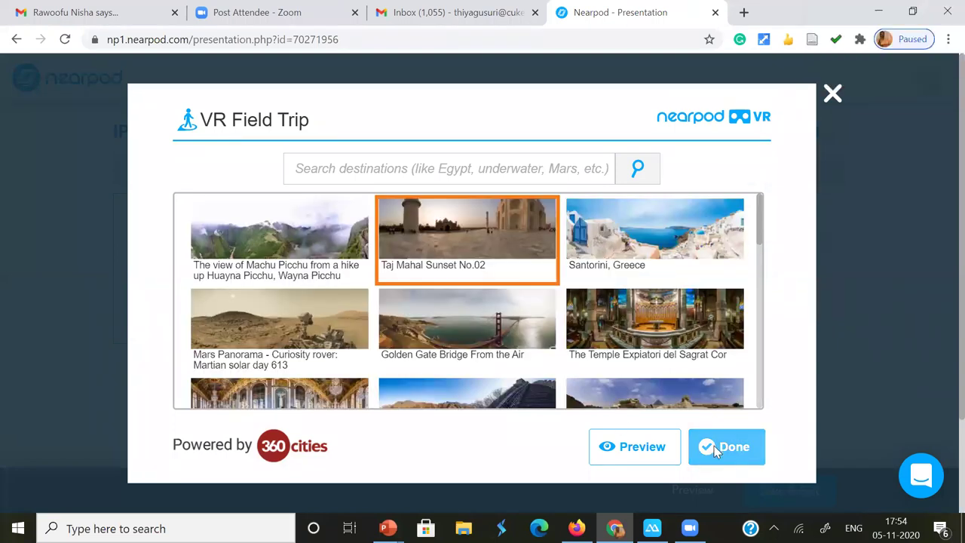
{"action": "left_click", "coordinate": [713, 447]}
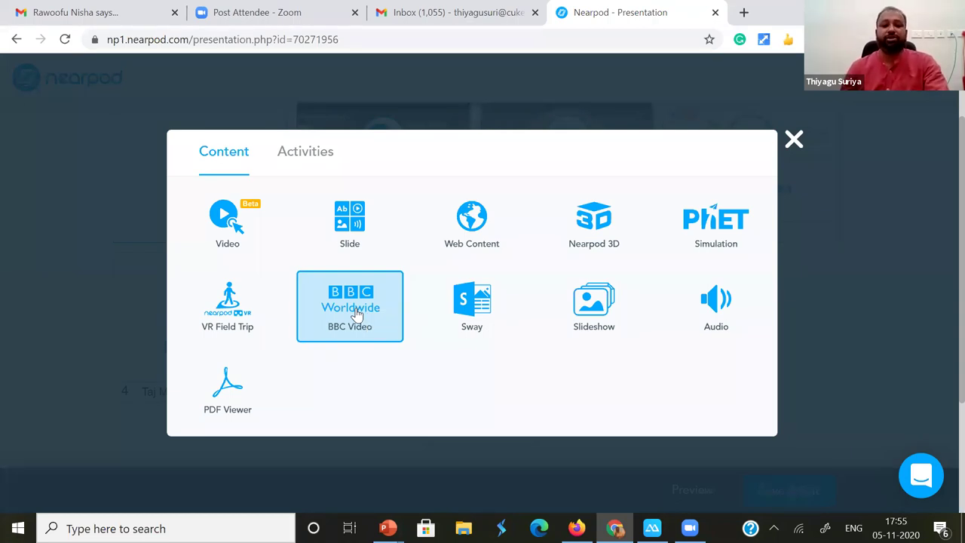
Add the BBC video Emperor Penguins from the Staff Picks to the lesson.
{"action": "left_click", "coordinate": [355, 310]}
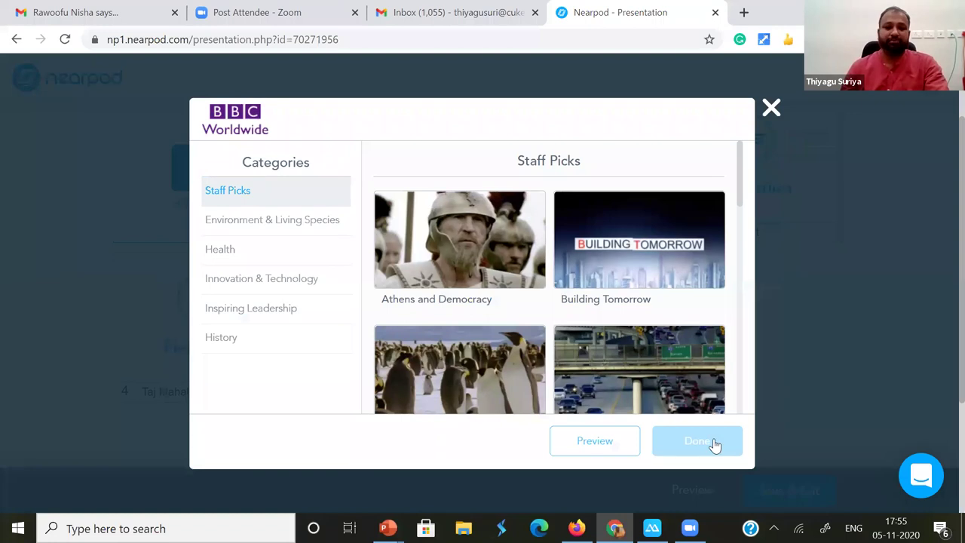
{"action": "left_click", "coordinate": [407, 380]}
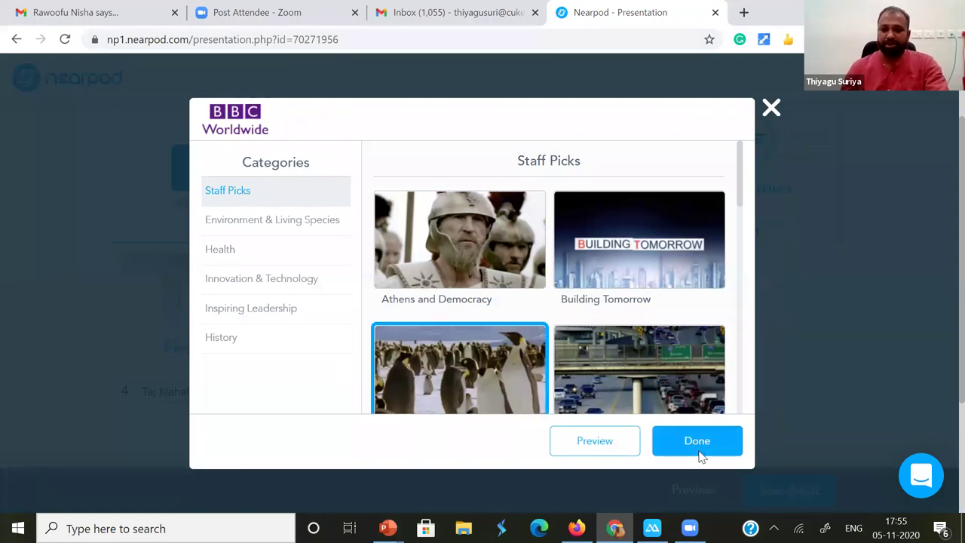
{"action": "left_click", "coordinate": [700, 452]}
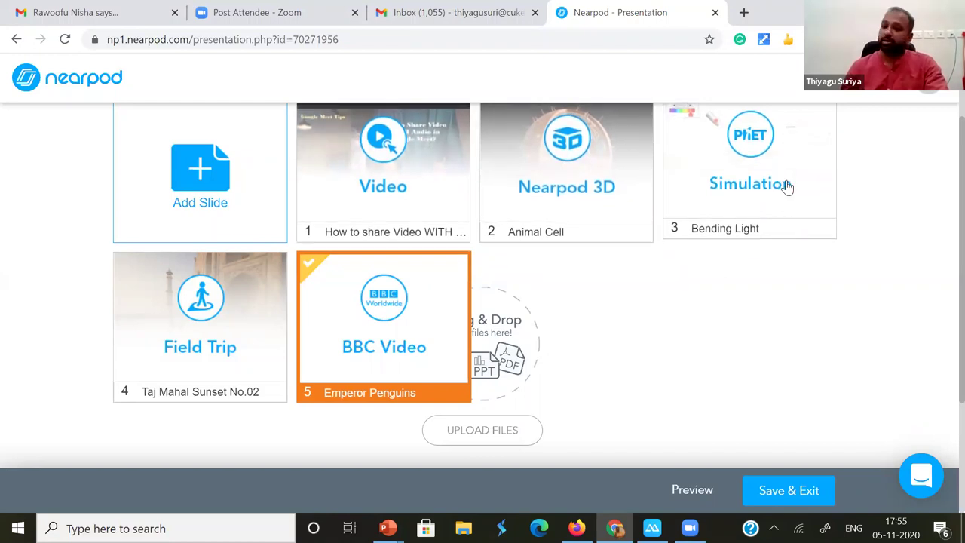
Look through the Sway staff picks and the other content types offered for a new slide.
{"action": "left_click", "coordinate": [215, 230]}
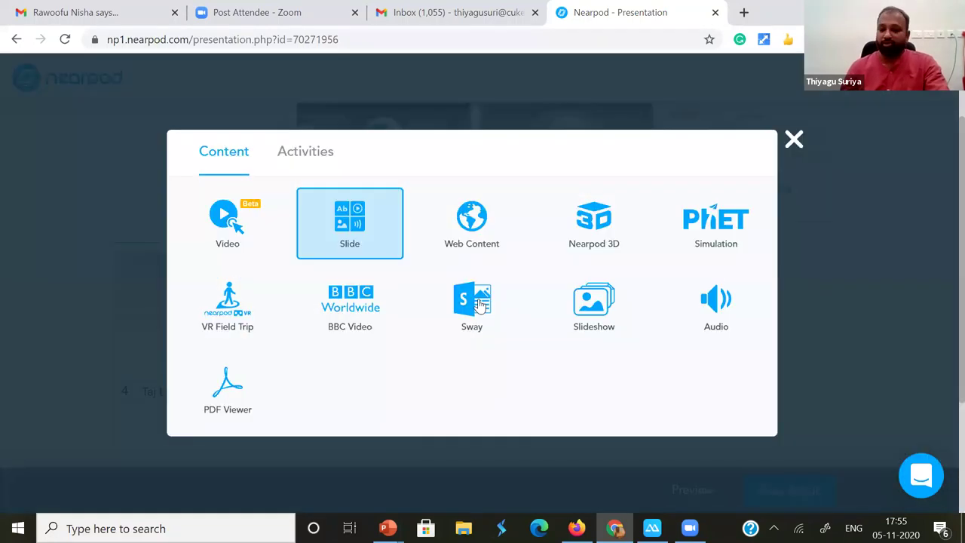
{"action": "left_click", "coordinate": [479, 306]}
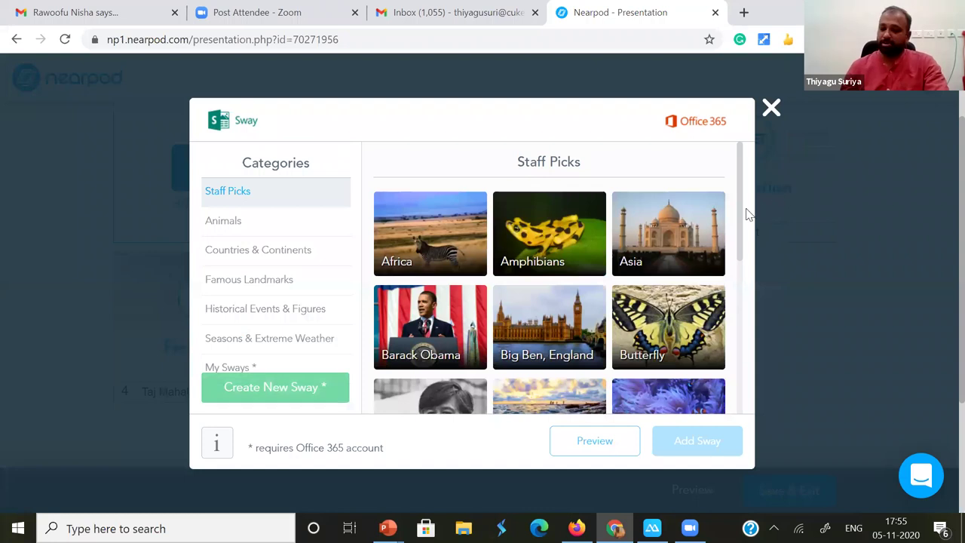
{"action": "left_click", "coordinate": [678, 453]}
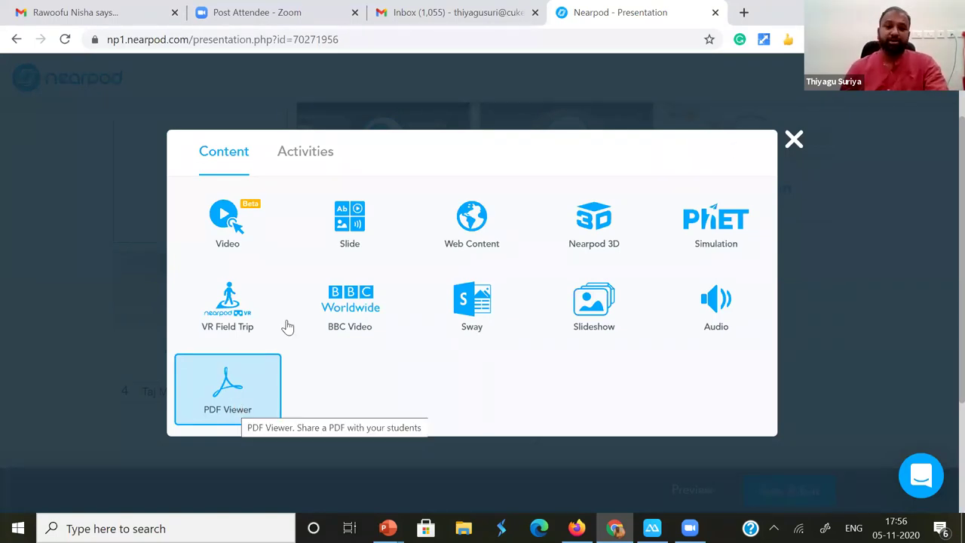
{"action": "left_click", "coordinate": [227, 305]}
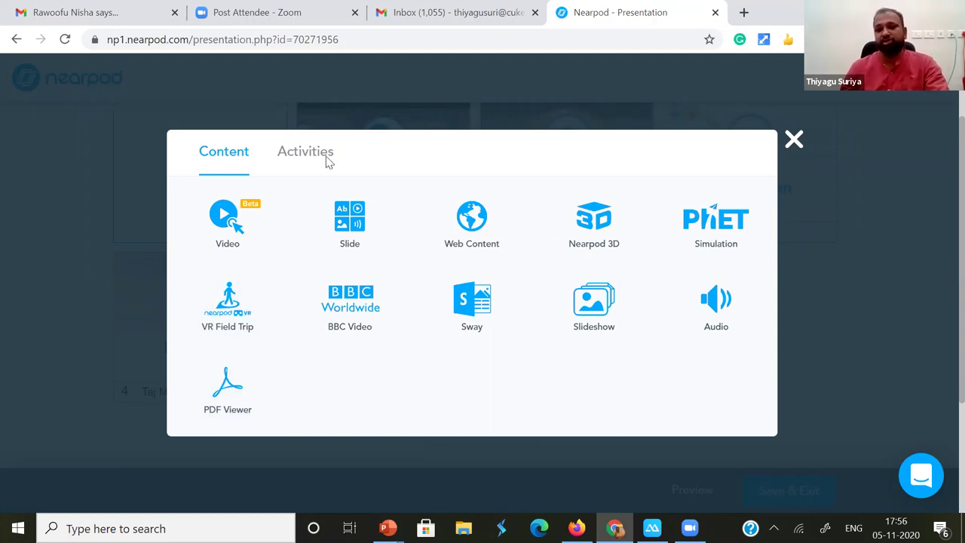
{"action": "left_click", "coordinate": [254, 307]}
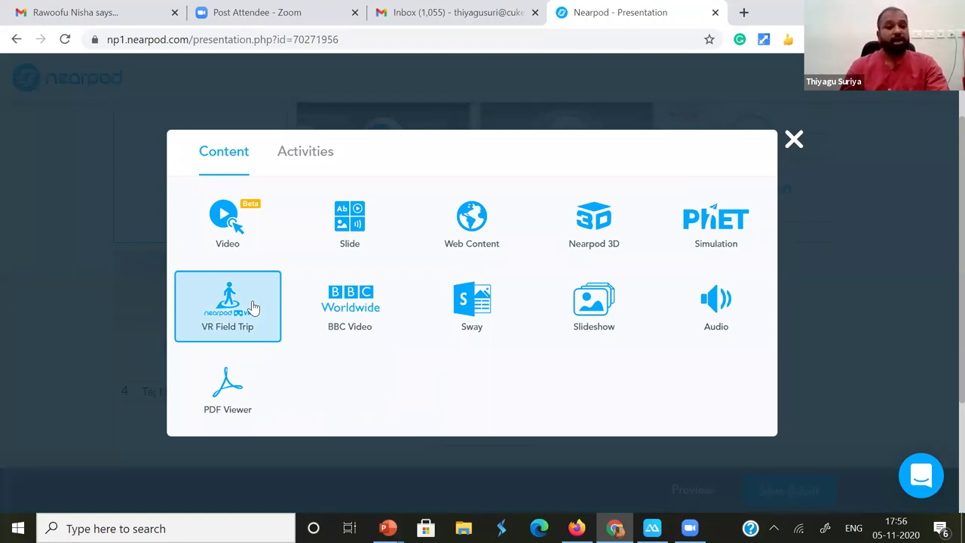
Start a new Draw It activity for the lesson.
{"action": "left_click", "coordinate": [298, 155]}
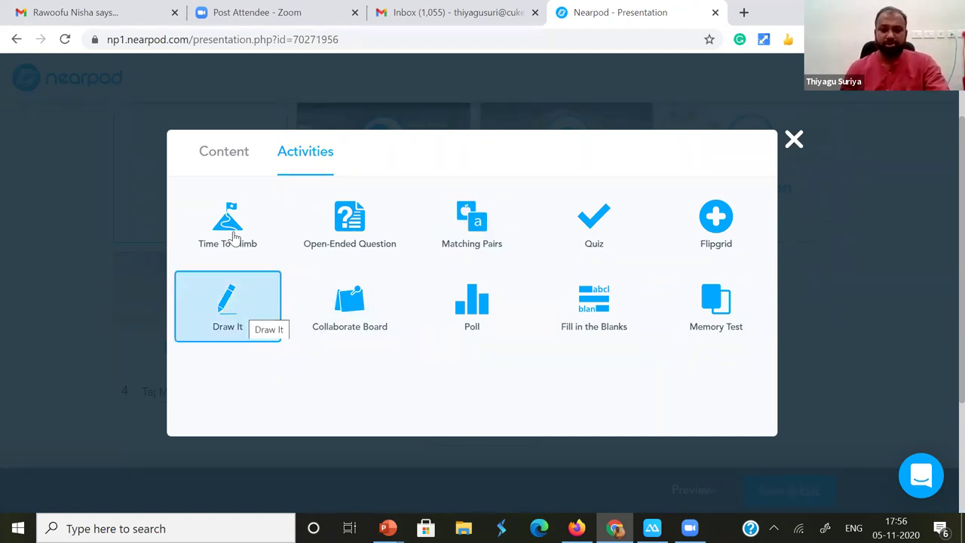
{"action": "left_click", "coordinate": [241, 293]}
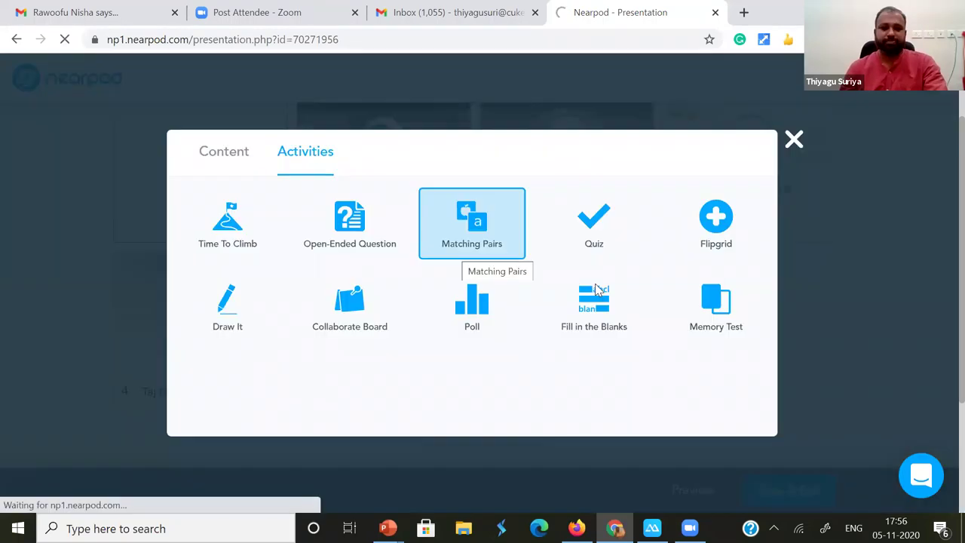
{"action": "left_click", "coordinate": [229, 302]}
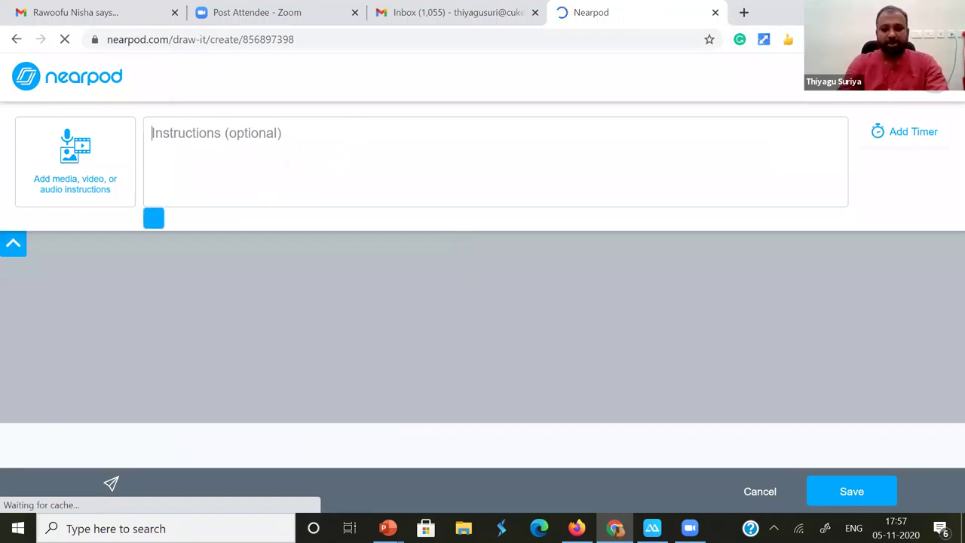
Enter "Draw any virus sumbol" as the instructions of the Draw It activity.
{"action": "type", "text": "Dra"}
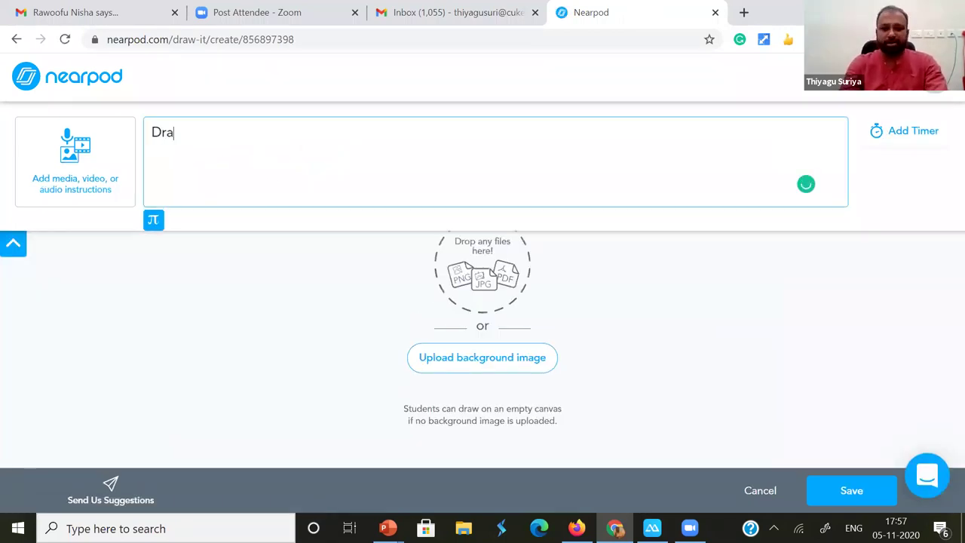
{"action": "type", "text": "w any virurj"}
{"action": "key", "text": "BackSpace"}
{"action": "key", "text": "BackSpace"}
{"action": "type", "text": "s"}
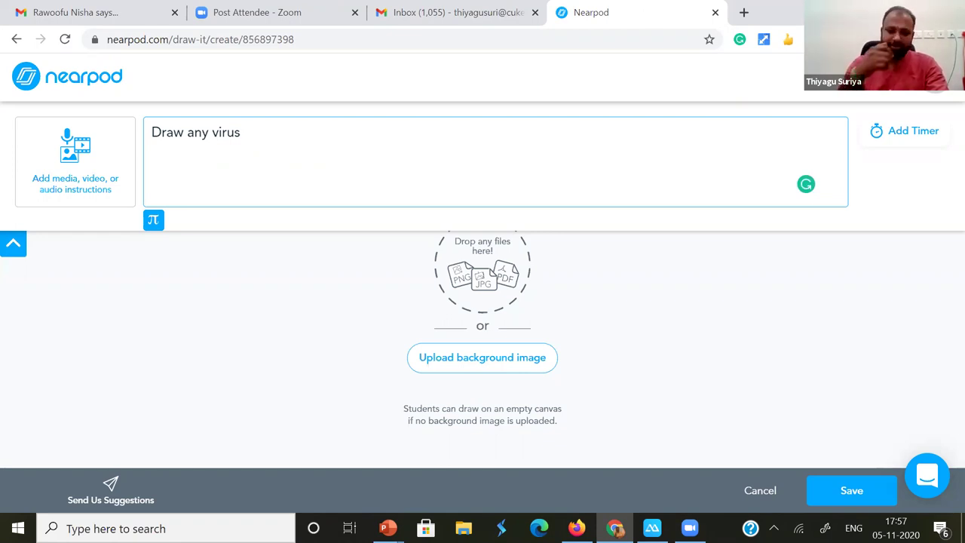
{"action": "type", "text": "su,bp"}
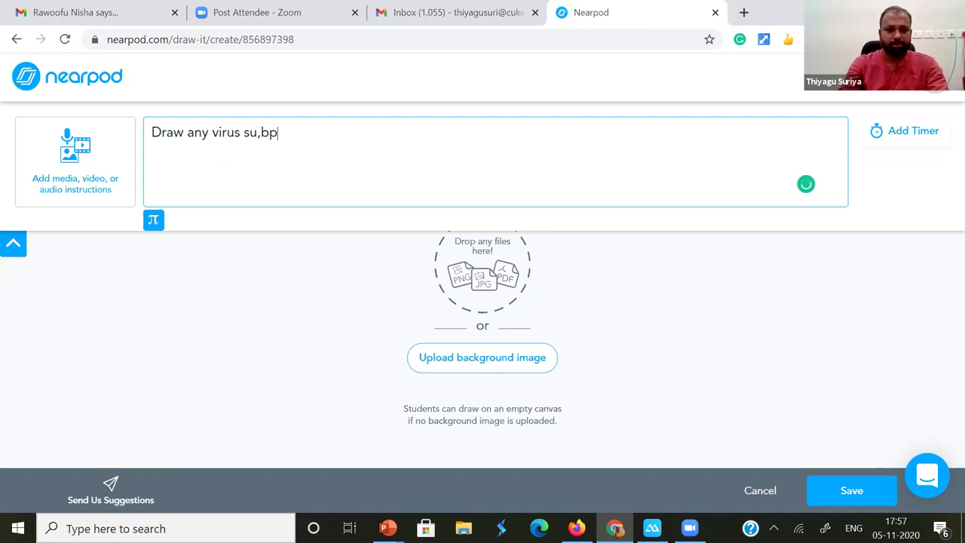
{"action": "key", "text": "BackSpace"}
{"action": "key", "text": "BackSpace"}
{"action": "key", "text": "BackSpace"}
{"action": "type", "text": "mbol"}
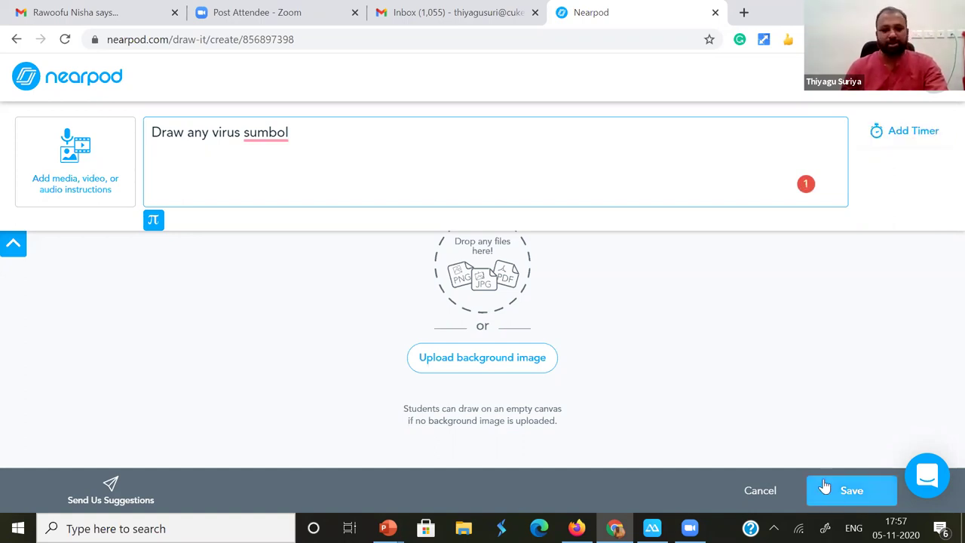
Save the Draw It activity, reopen it and correct its instructions to "Draw any virus symbol".
{"action": "left_click", "coordinate": [840, 496]}
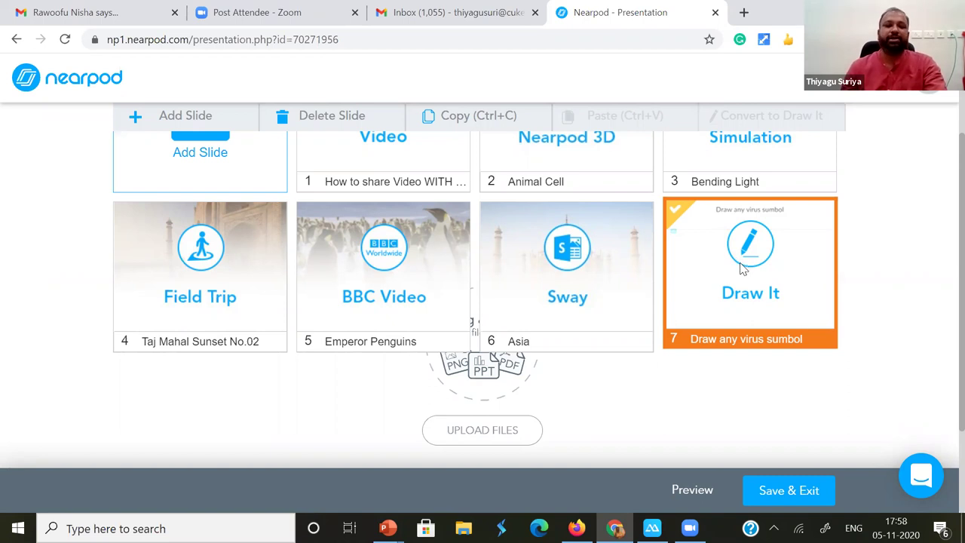
{"action": "left_click", "coordinate": [739, 265]}
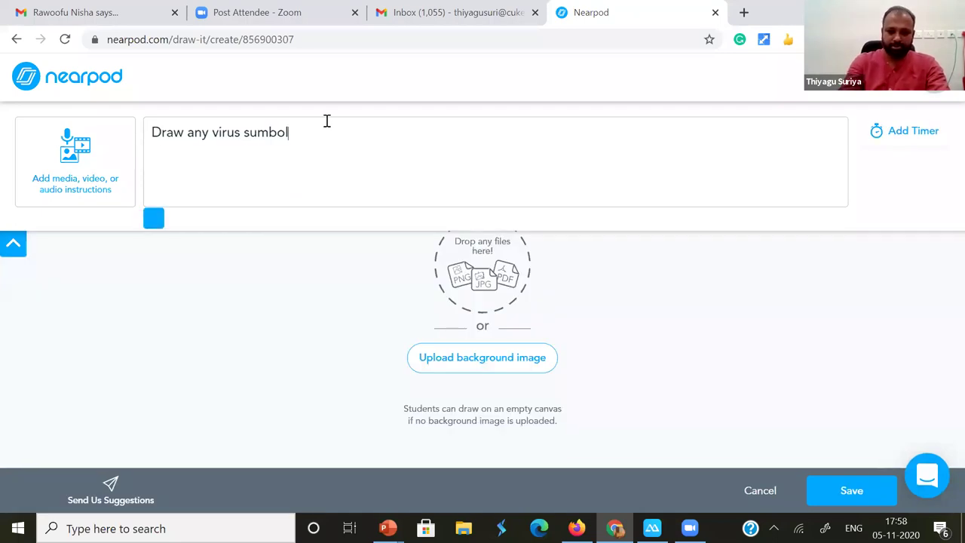
{"action": "key", "text": "Left"}
{"action": "key", "text": "Left"}
{"action": "key", "text": "Left"}
{"action": "key", "text": "Left"}
{"action": "key", "text": "BackSpace"}
{"action": "type", "text": "y"}
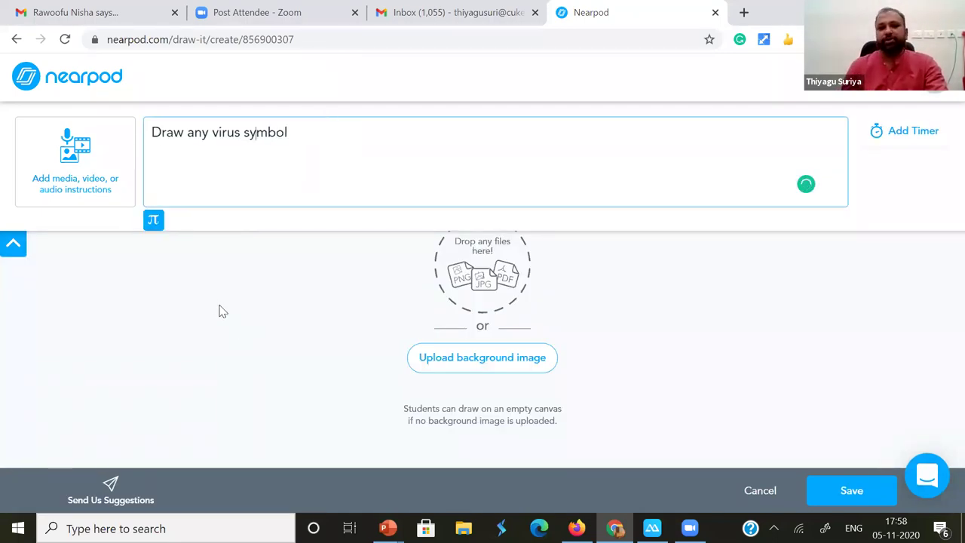
{"action": "left_click", "coordinate": [892, 367]}
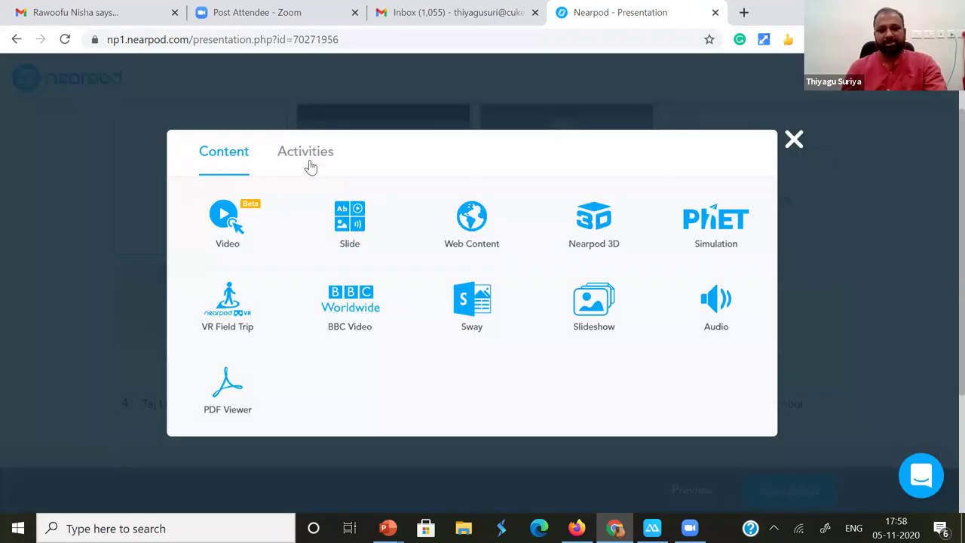
Start a Time to Climb activity and enter "Google Classroom is a LMS" as its first question.
{"action": "left_click", "coordinate": [308, 164]}
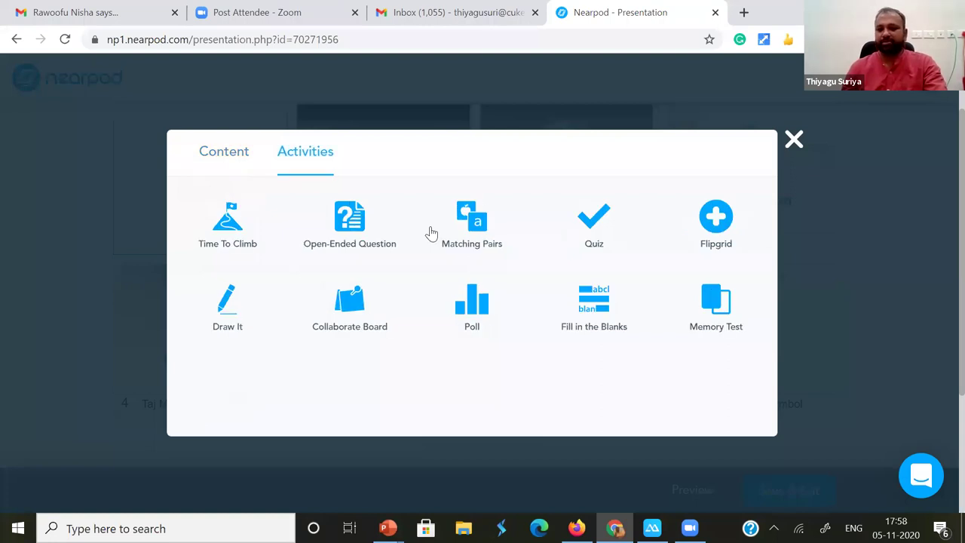
{"action": "left_click", "coordinate": [224, 232]}
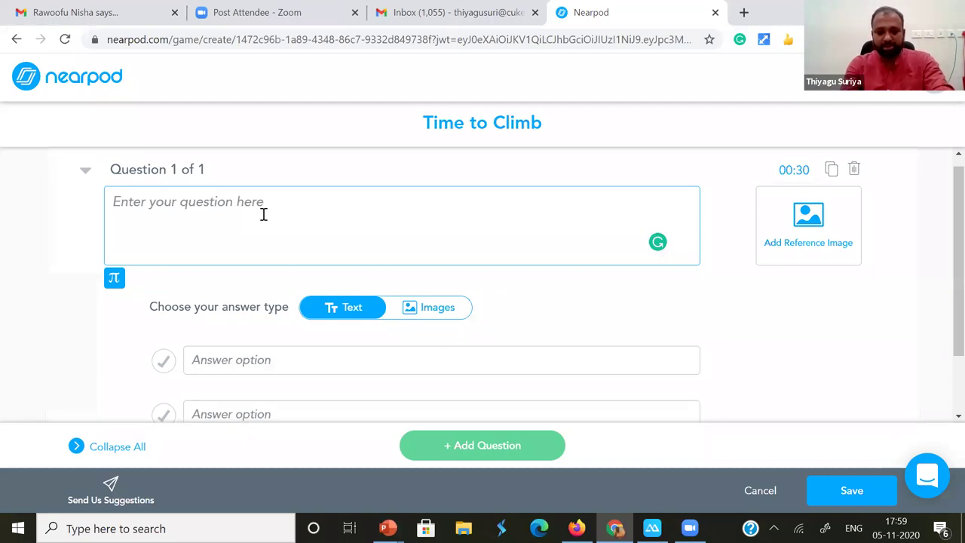
{"action": "type", "text": "Google Classroom is a"}
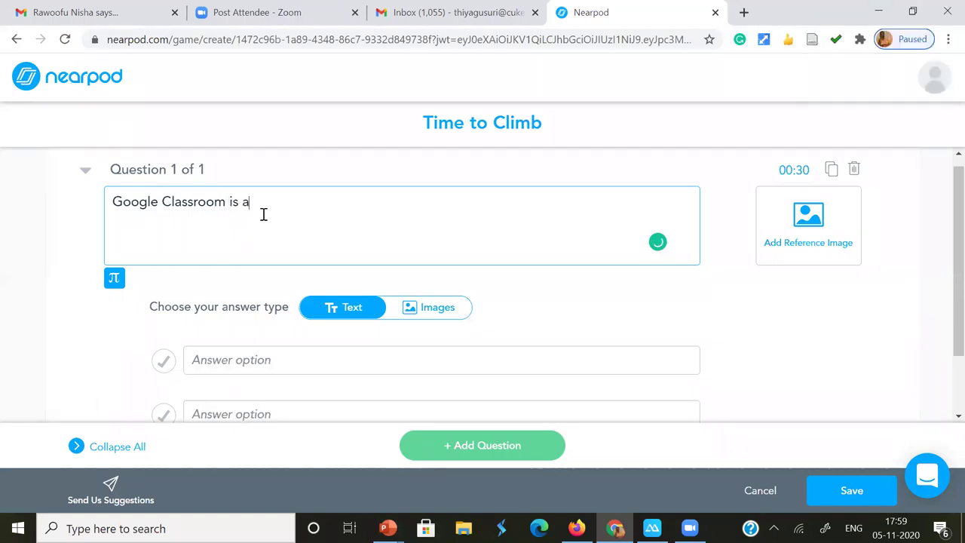
{"action": "type", "text": " LMS"}
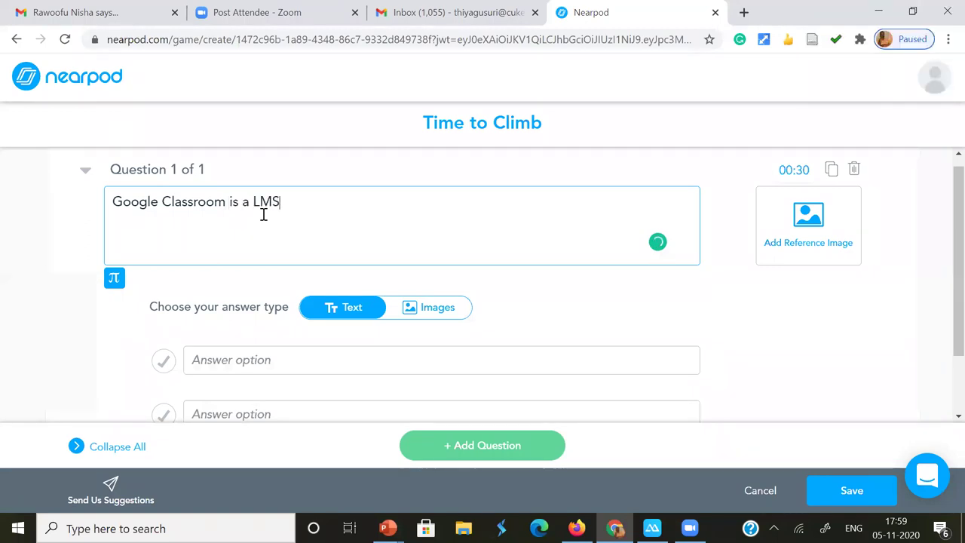
Enter True and False as the first question's answer options and mark True as correct.
{"action": "scroll", "coordinate": [293, 291], "scroll_direction": "down", "scroll_amount": 1}
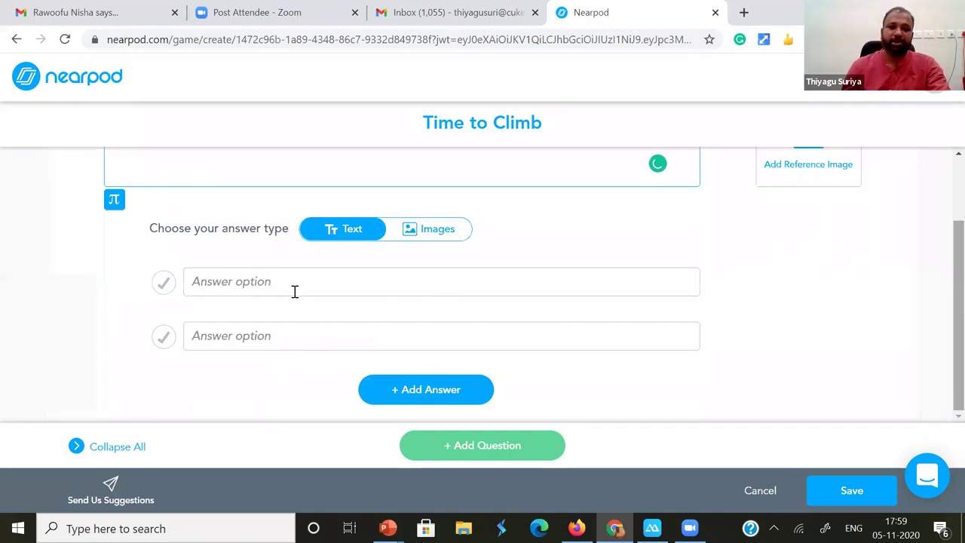
{"action": "left_click", "coordinate": [295, 291]}
{"action": "type", "text": "True"}
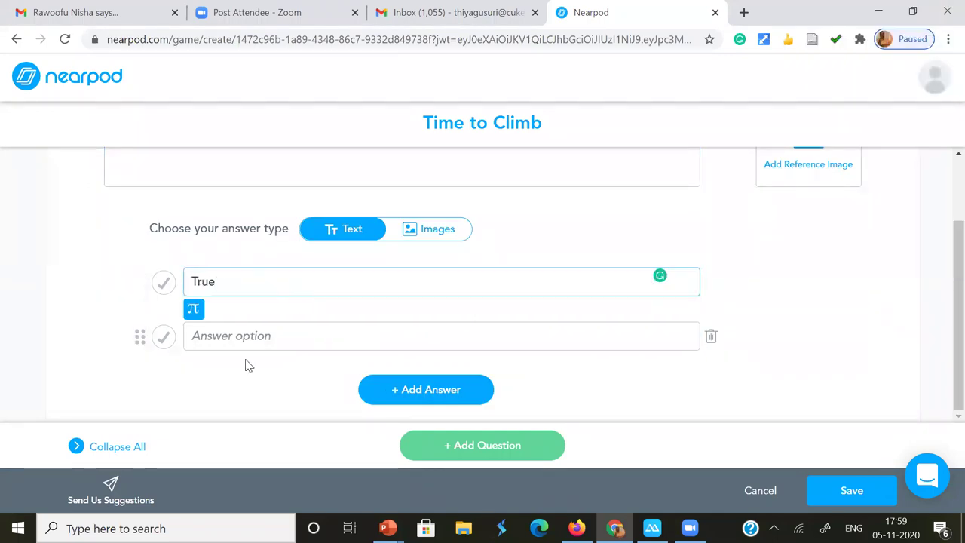
{"action": "key", "text": "Tab"}
{"action": "type", "text": "False"}
{"action": "left_click", "coordinate": [165, 285]}
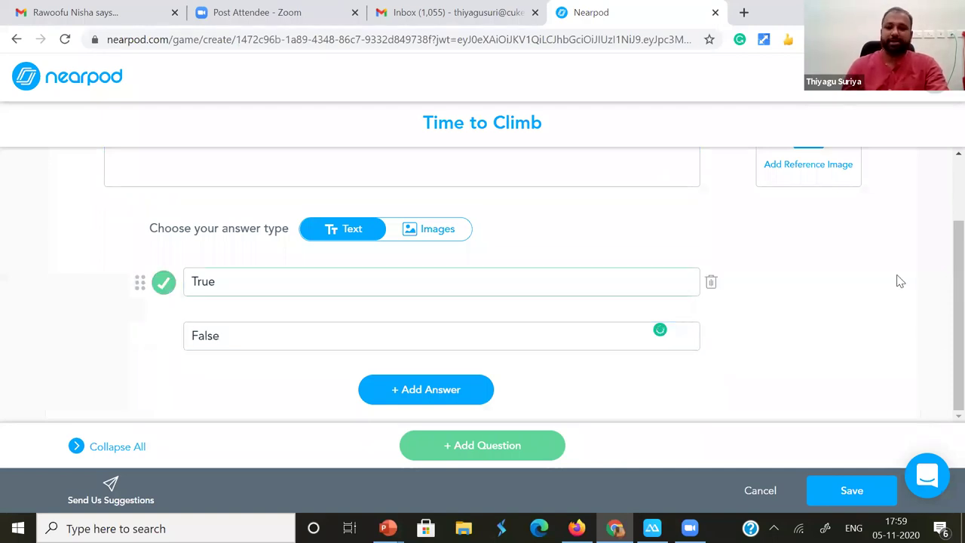
Correct the grammar of the first question so it reads "Google Classroom is an LMS".
{"action": "scroll", "coordinate": [942, 302], "scroll_direction": "up", "scroll_amount": 1}
{"action": "scroll", "coordinate": [942, 298], "scroll_direction": "up", "scroll_amount": 1}
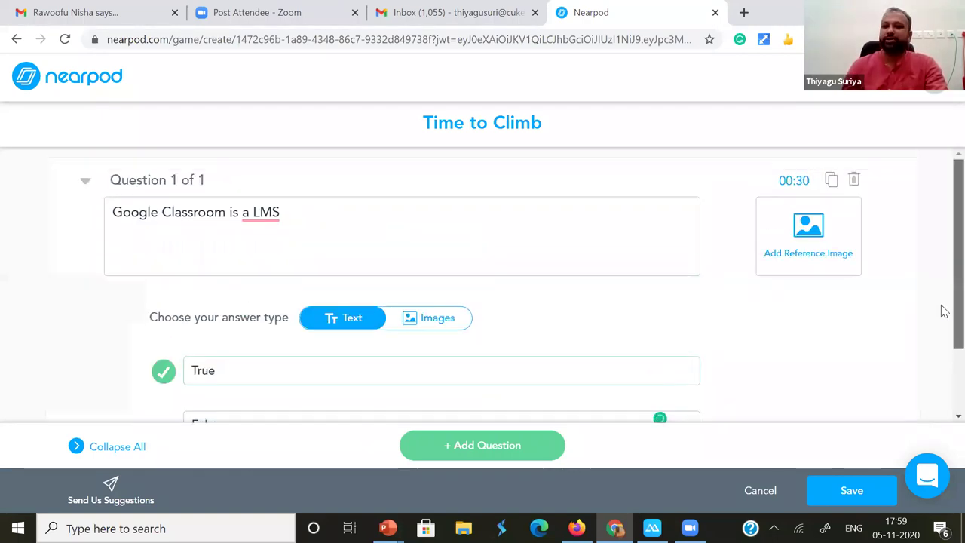
{"action": "left_click", "coordinate": [260, 218]}
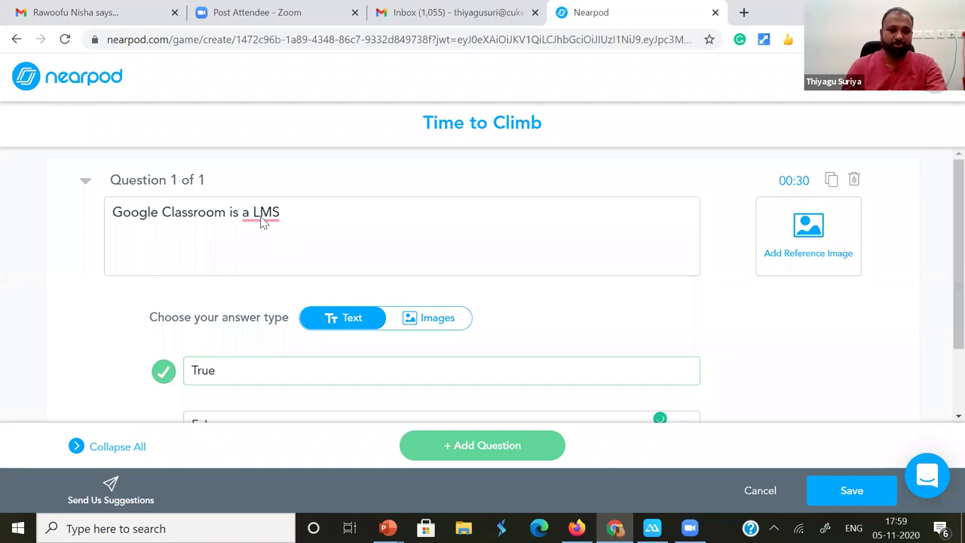
{"action": "key", "text": "Menu"}
{"action": "key", "text": "Escape"}
{"action": "left_click", "coordinate": [265, 255]}
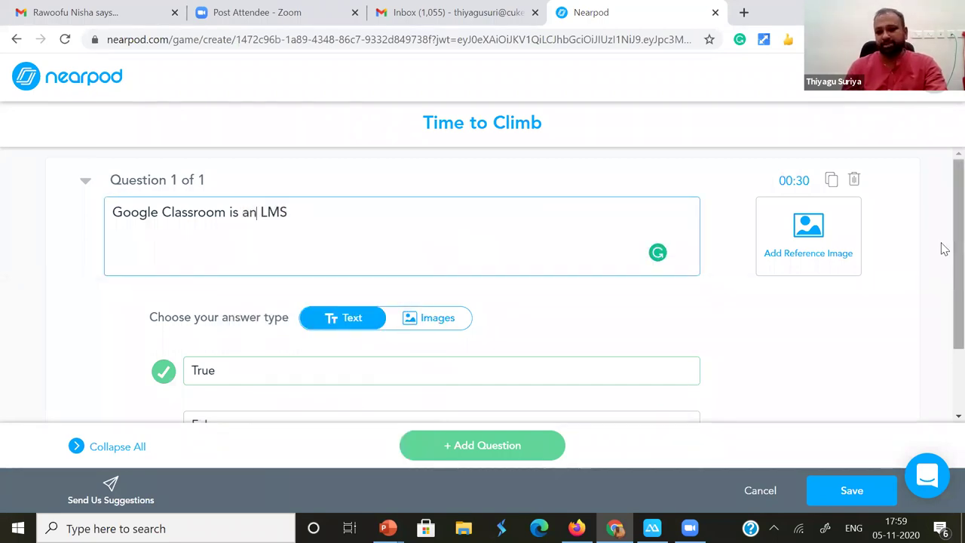
{"action": "scroll", "coordinate": [943, 345], "scroll_direction": "down", "scroll_amount": 1}
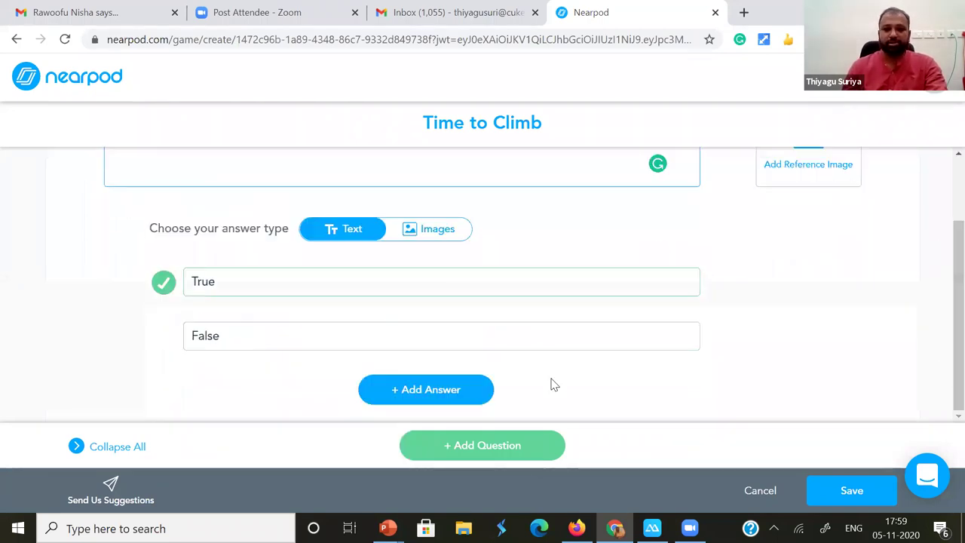
{"action": "left_click", "coordinate": [403, 394]}
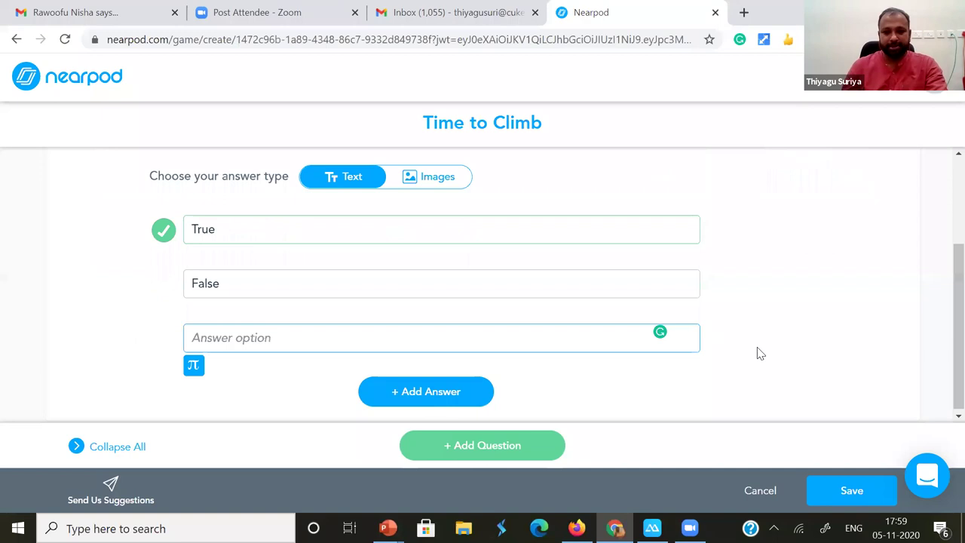
{"action": "left_click", "coordinate": [709, 344]}
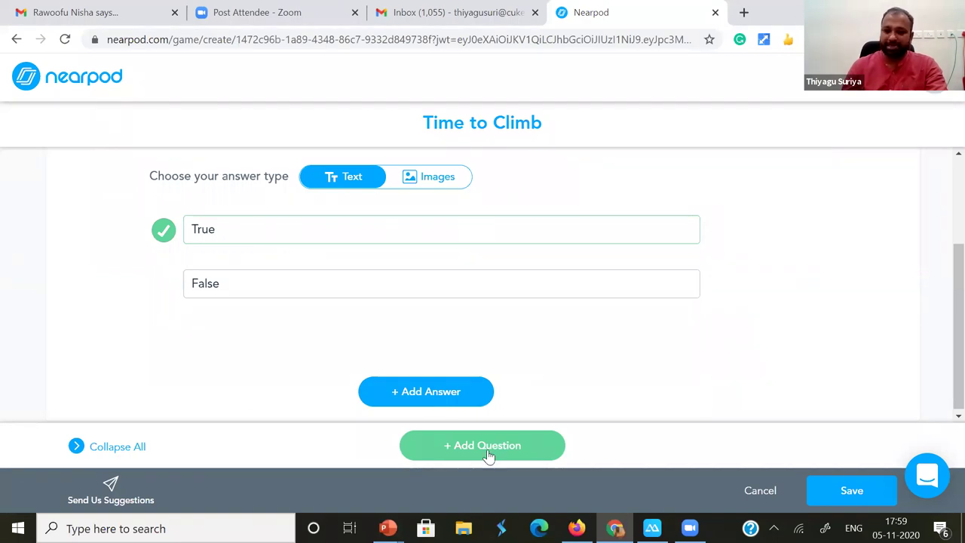
Add a second question and upload the equals-sign image nd.large_-150x150 from the CC folder as its reference image.
{"action": "left_click", "coordinate": [490, 454]}
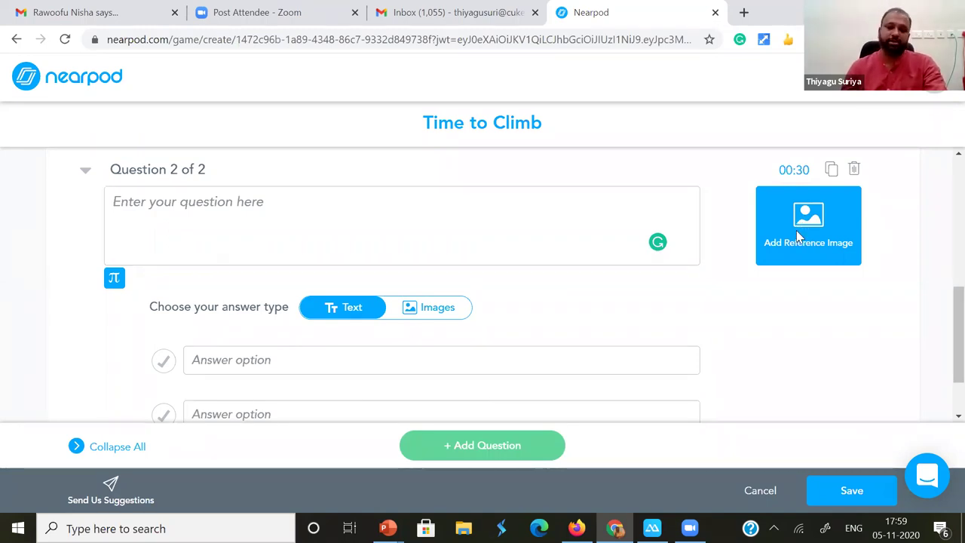
{"action": "left_click", "coordinate": [801, 229]}
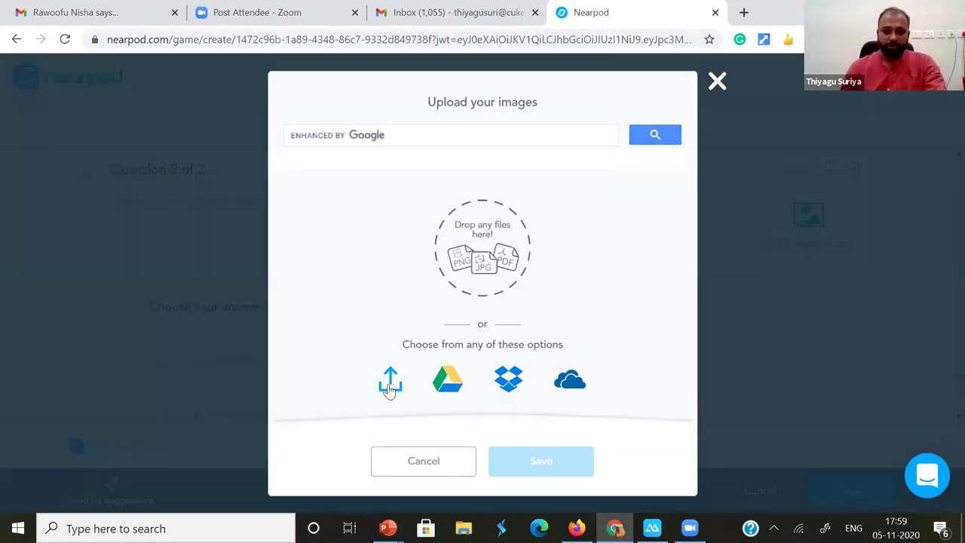
{"action": "left_click", "coordinate": [390, 386]}
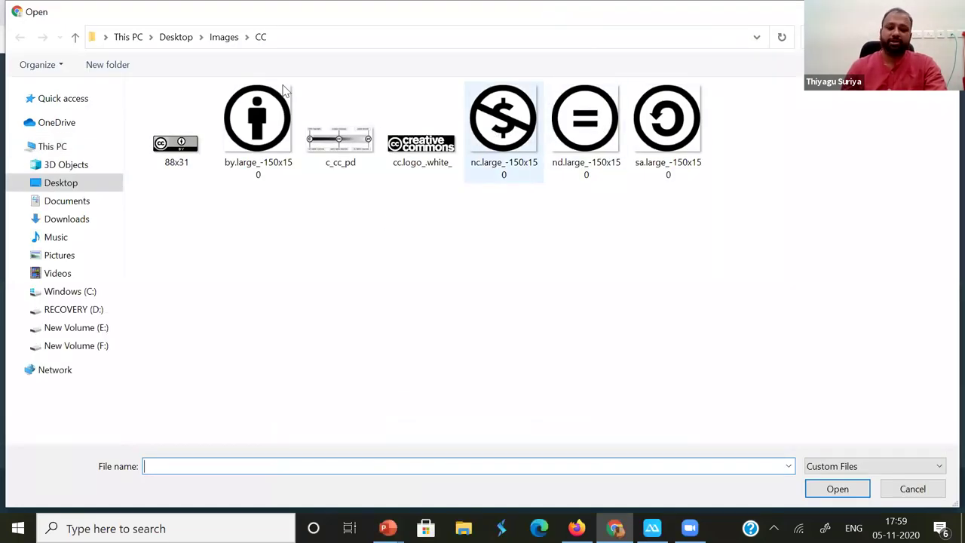
{"action": "left_click", "coordinate": [502, 123]}
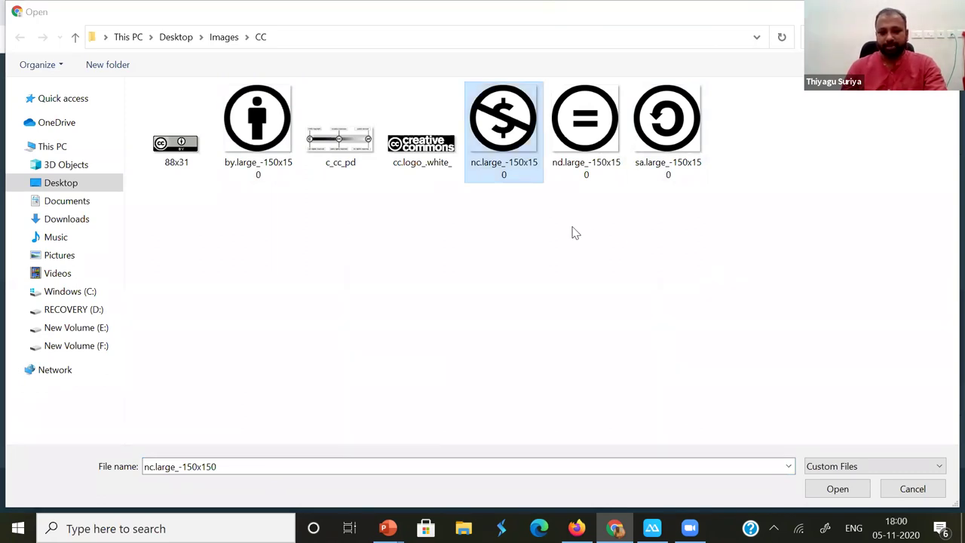
{"action": "key", "text": "Right"}
{"action": "left_click", "coordinate": [836, 489]}
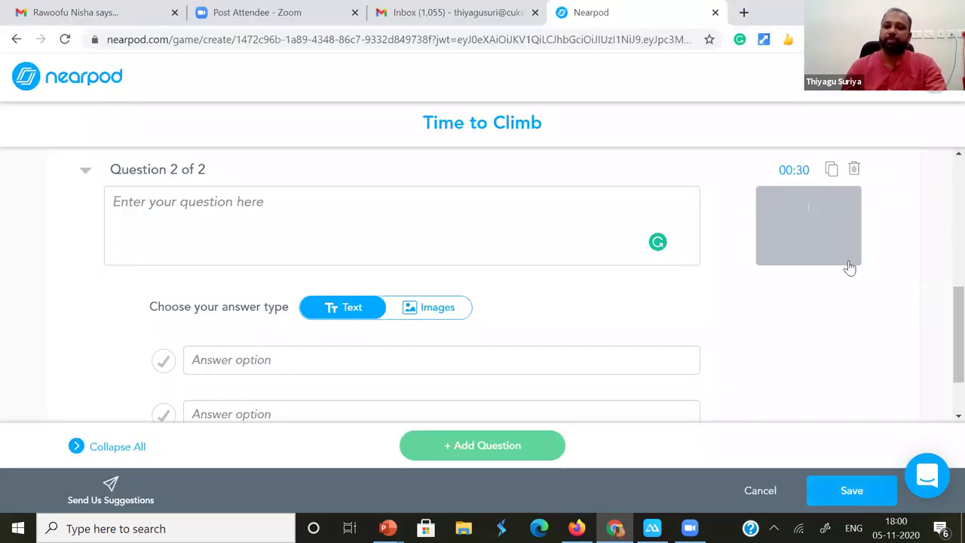
Enter "The image is related to" as the text of the second question.
{"action": "left_click", "coordinate": [312, 207]}
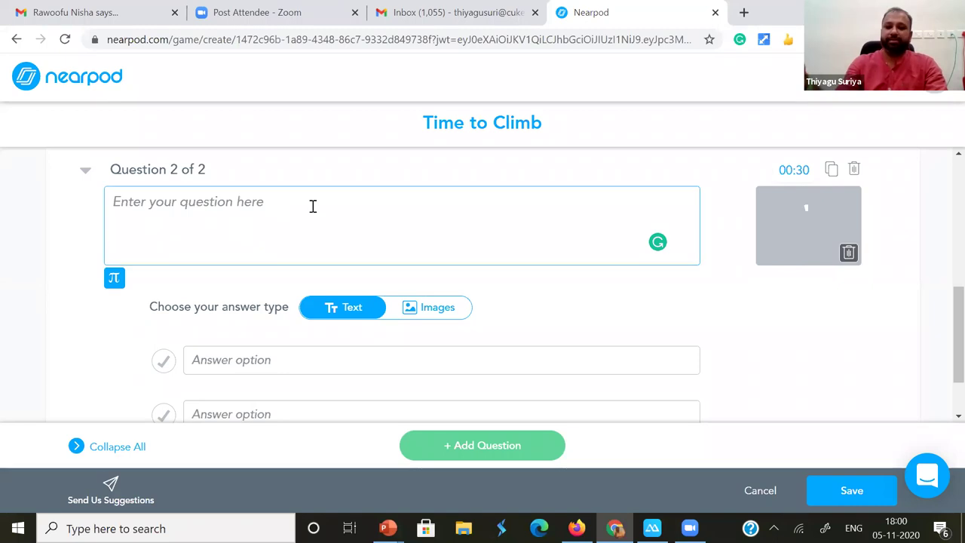
{"action": "type", "text": "The i"}
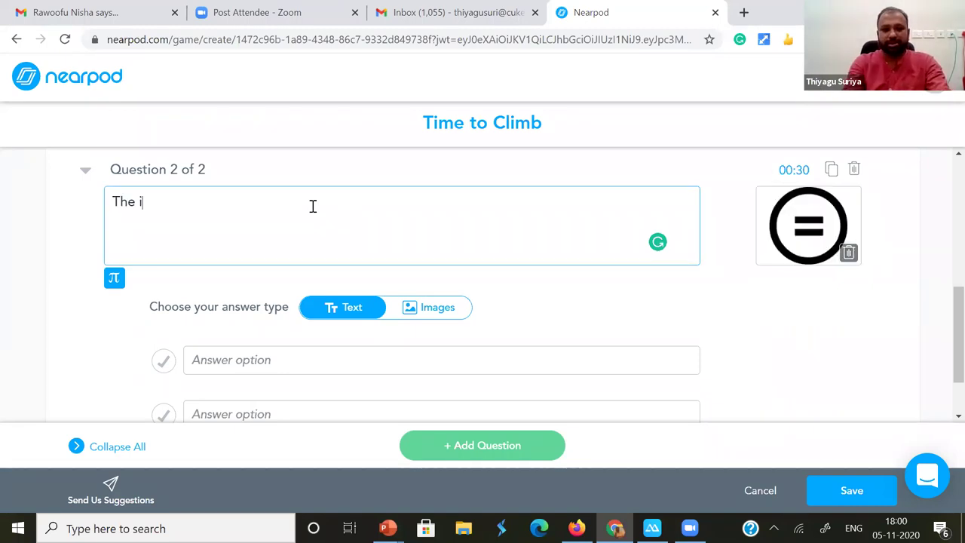
{"action": "type", "text": "mage is relate"}
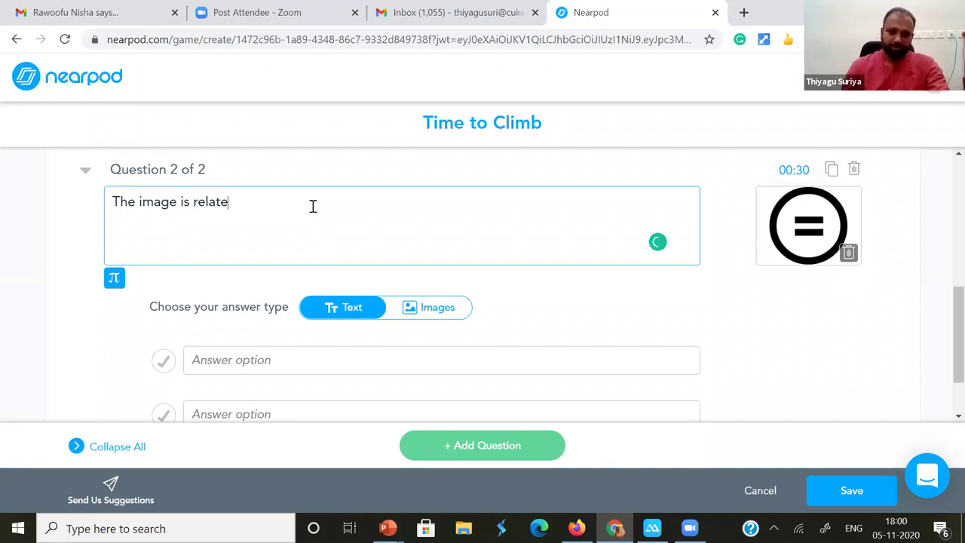
{"action": "type", "text": "d to"}
Enter "Derivatives" and "Non Derivatives" as the first two answer options of the second question.
{"action": "key", "text": "Tab"}
{"action": "type", "text": "N"}
{"action": "key", "text": "BackSpace"}
{"action": "type", "text": "Derivatives"}
{"action": "left_click", "coordinate": [316, 416]}
{"action": "type", "text": "Non Derivatives"}
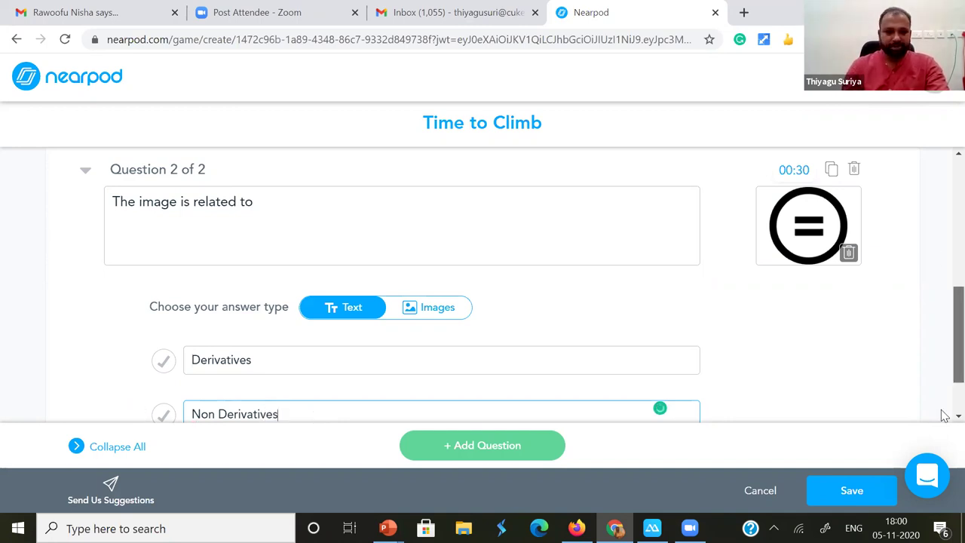
Add a third answer option "Share alike" to the second question and mark "Non Derivatives" as correct.
{"action": "scroll", "coordinate": [435, 398], "scroll_direction": "down", "scroll_amount": 1}
{"action": "left_click", "coordinate": [372, 398]}
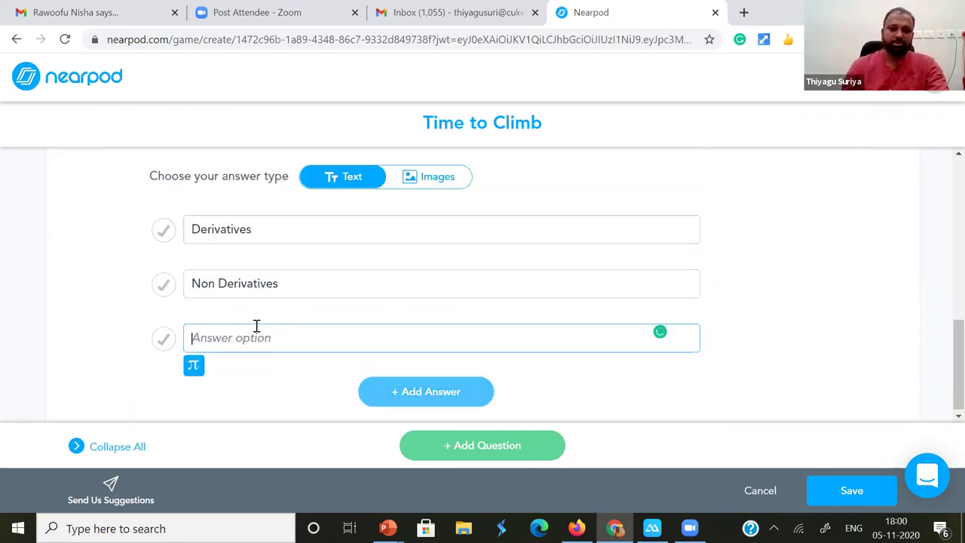
{"action": "type", "text": "Share alike"}
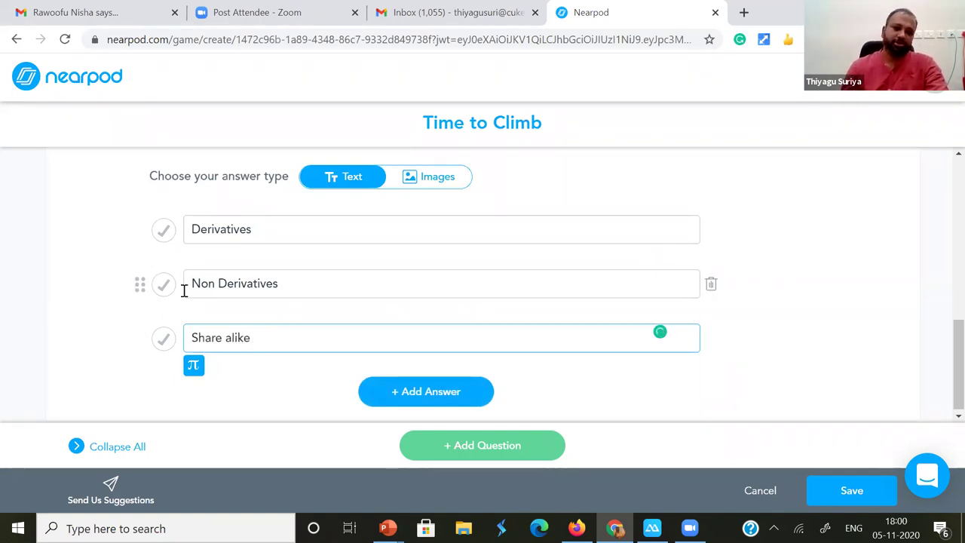
{"action": "left_click", "coordinate": [164, 284]}
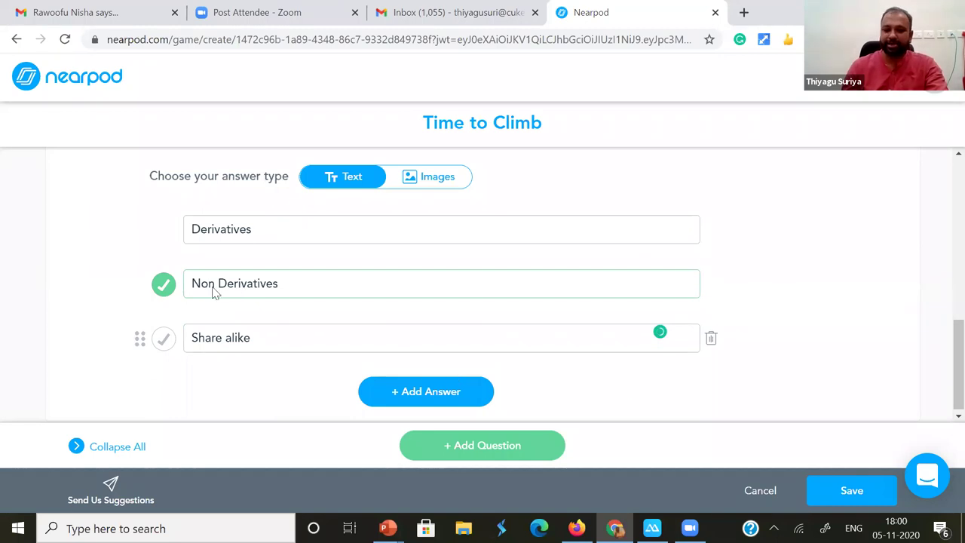
Save the Time to Climb activity into the lesson and review the slide overview.
{"action": "left_click", "coordinate": [860, 488]}
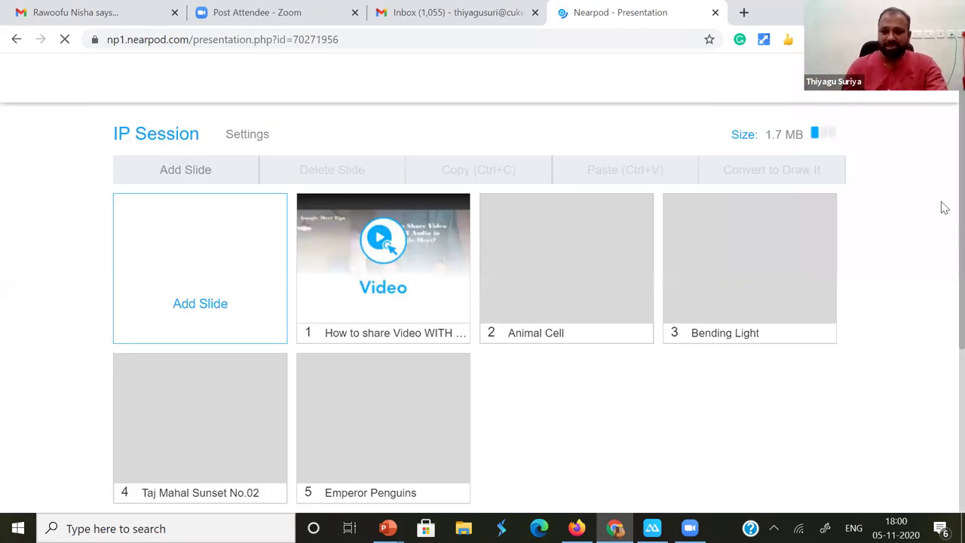
{"action": "scroll", "coordinate": [119, 252], "scroll_direction": "down", "scroll_amount": 5}
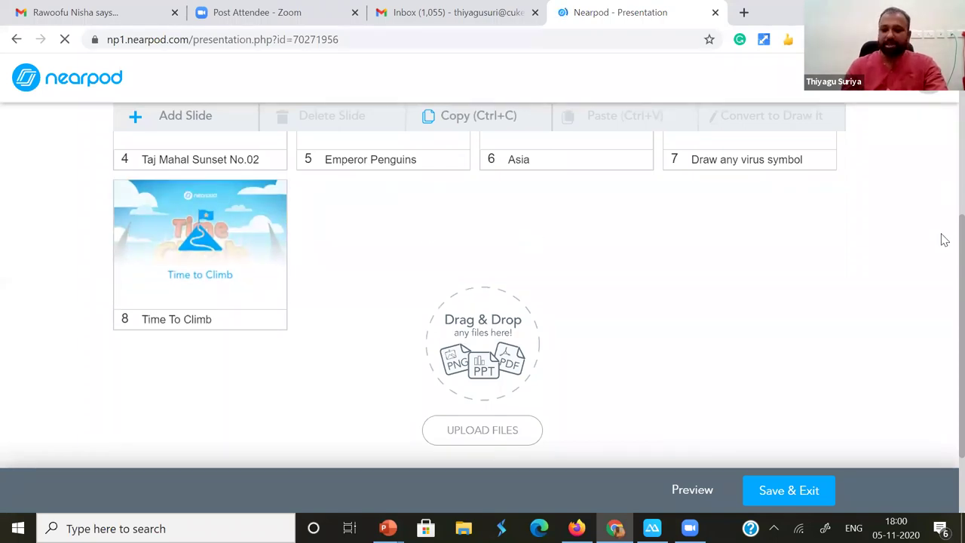
{"action": "scroll", "coordinate": [944, 239], "scroll_direction": "up", "scroll_amount": 3}
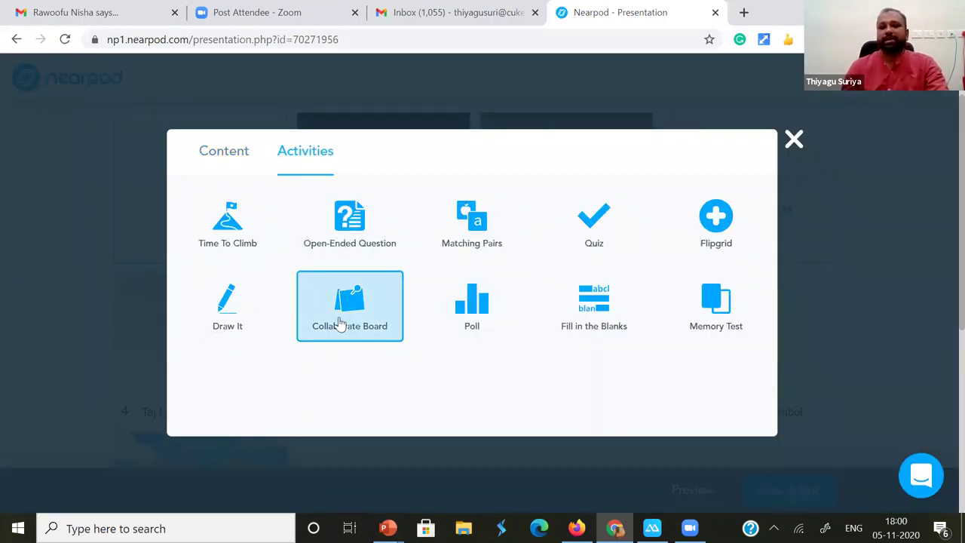
Add a Collaborate Board activity with the topic "How do you feel about this tool?".
{"action": "left_click", "coordinate": [341, 323]}
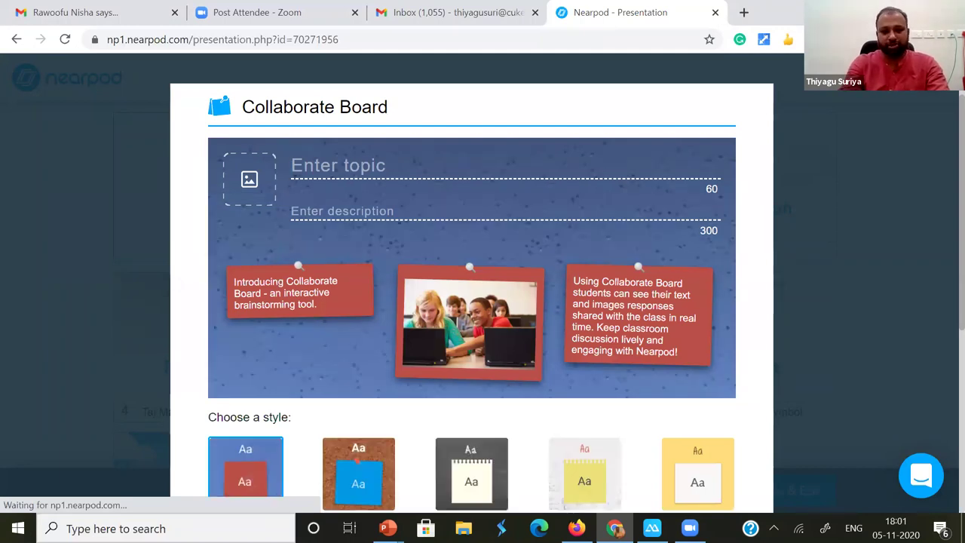
{"action": "type", "text": "HO"}
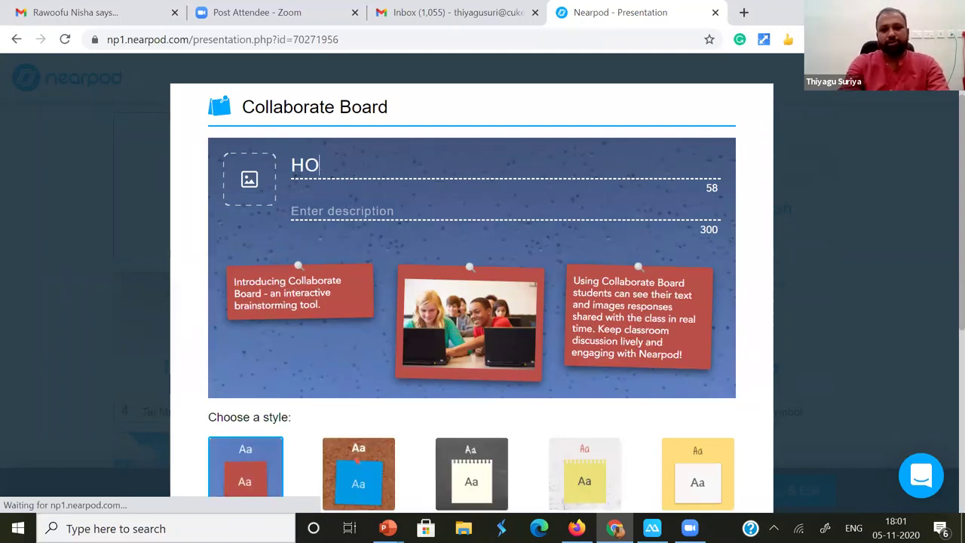
{"action": "key", "text": "BackSpace"}
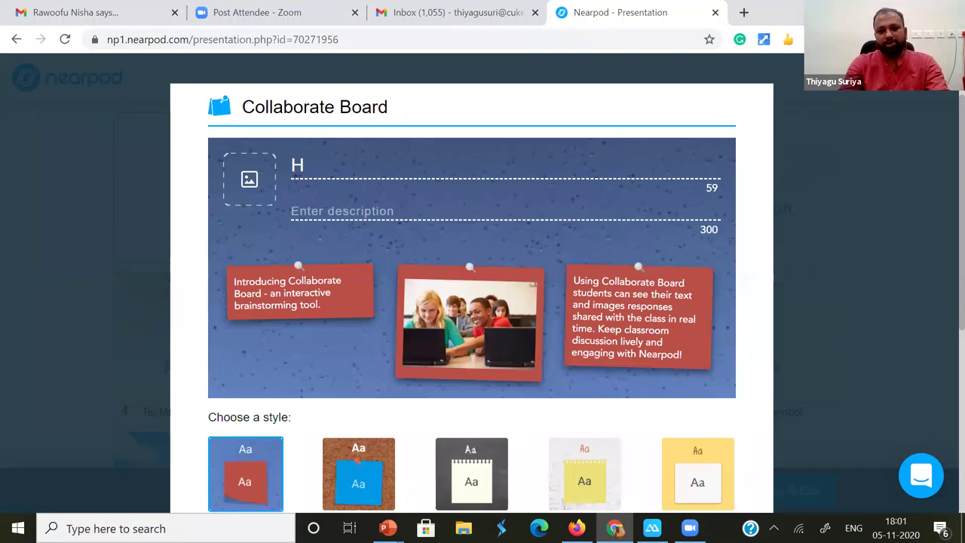
{"action": "type", "text": "ow do you feel about this tools"}
{"action": "key", "text": "BackSpace"}
{"action": "type", "text": "?"}
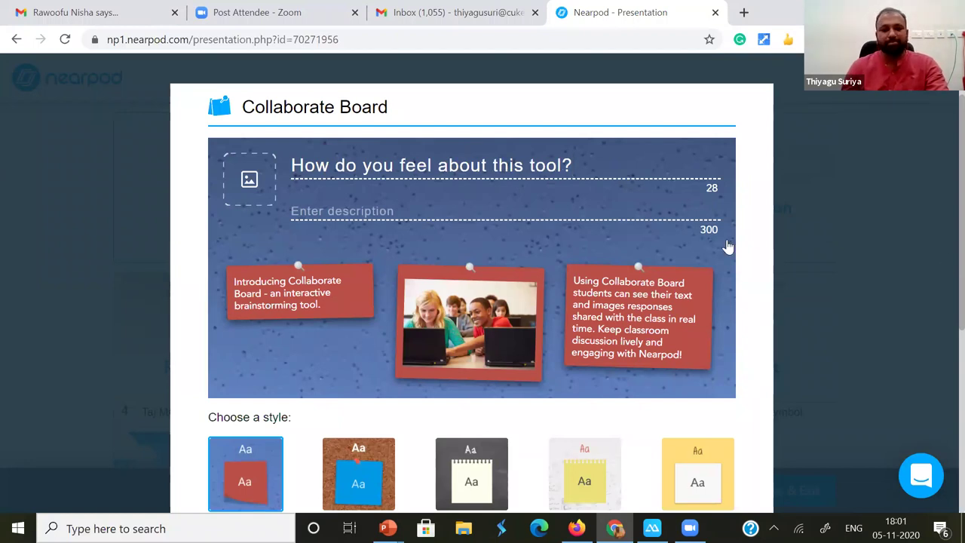
Apply the dark chalkboard style with spiral notepad notes to the Collaborate Board and save it into the lesson.
{"action": "scroll", "coordinate": [443, 285], "scroll_direction": "down", "scroll_amount": 3}
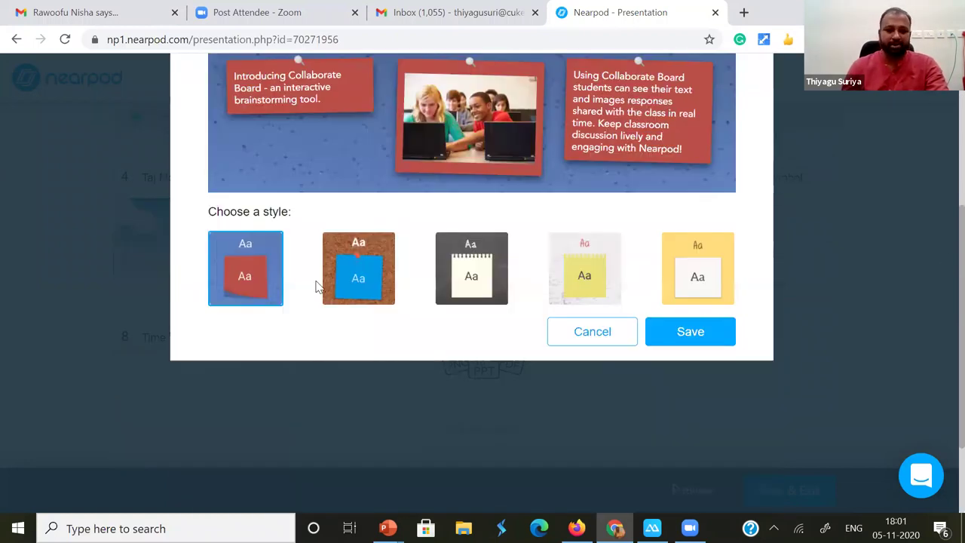
{"action": "left_click", "coordinate": [481, 260]}
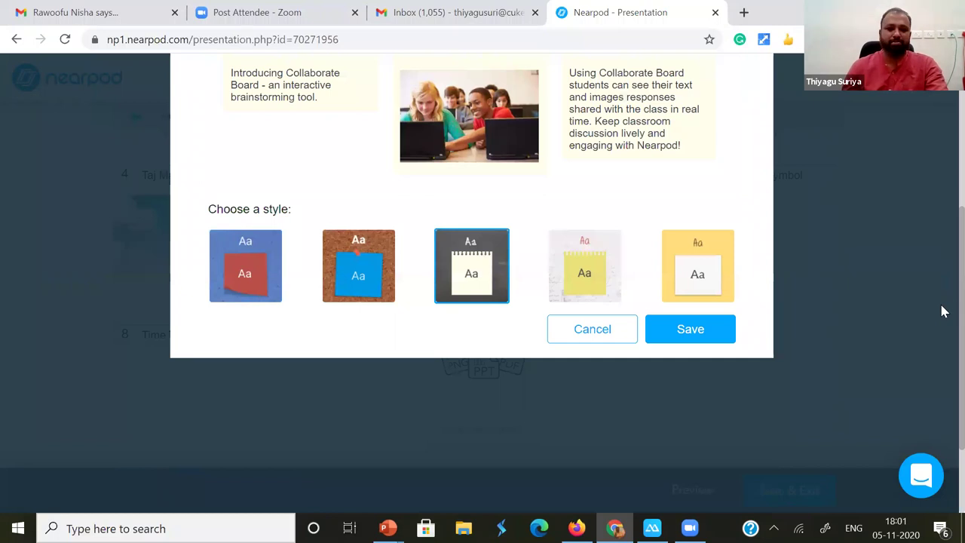
{"action": "scroll", "coordinate": [942, 208], "scroll_direction": "up", "scroll_amount": 1}
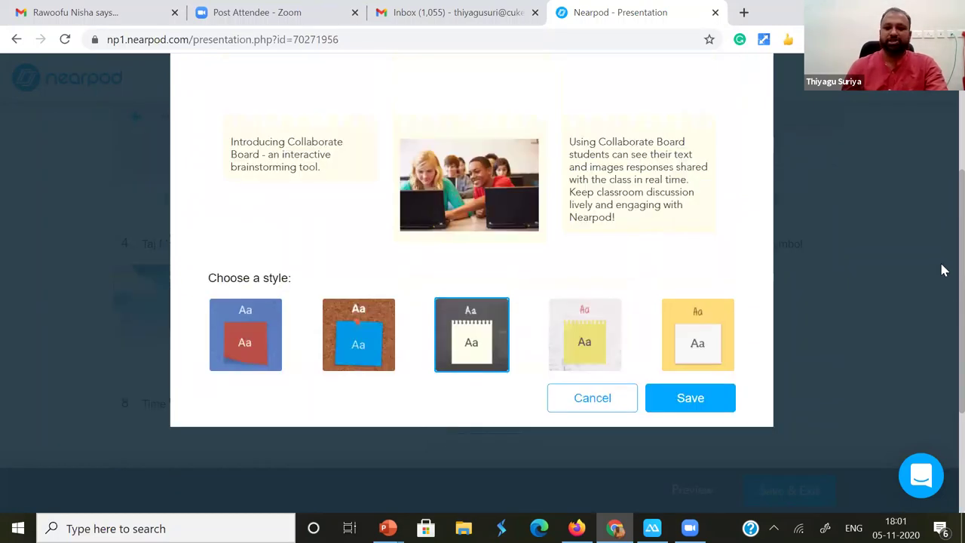
{"action": "scroll", "coordinate": [942, 301], "scroll_direction": "up", "scroll_amount": 2}
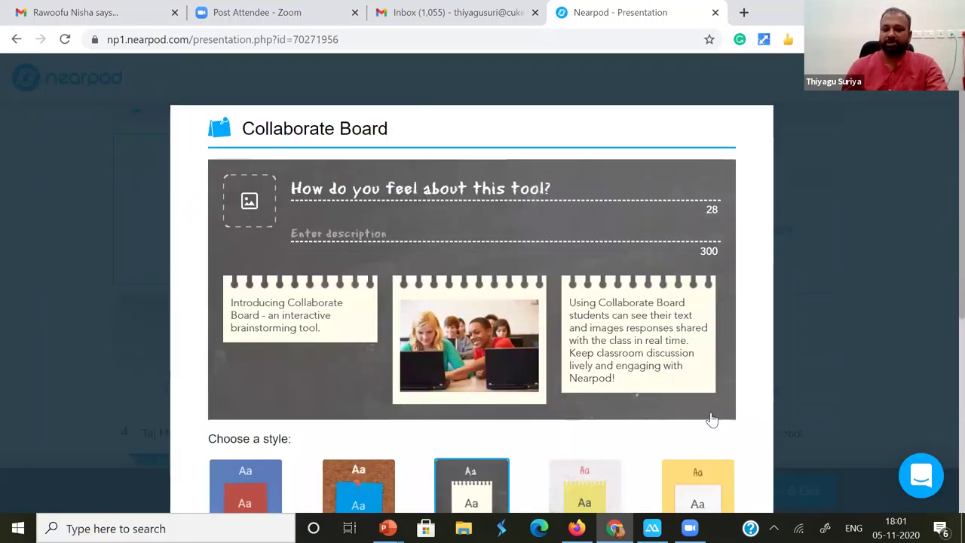
{"action": "scroll", "coordinate": [713, 418], "scroll_direction": "down", "scroll_amount": 2}
{"action": "left_click", "coordinate": [700, 415]}
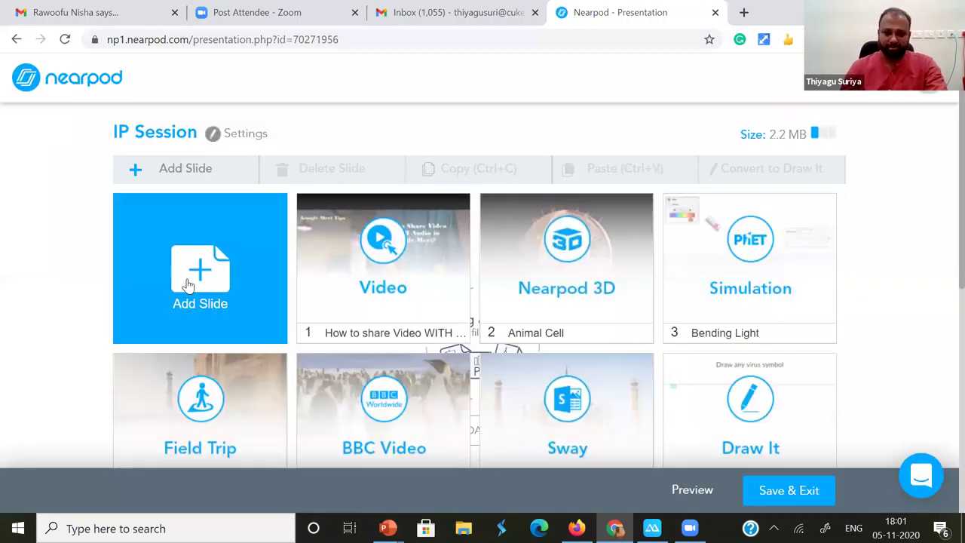
Review the content and activity types available for a new slide without adding one.
{"action": "left_click", "coordinate": [161, 204]}
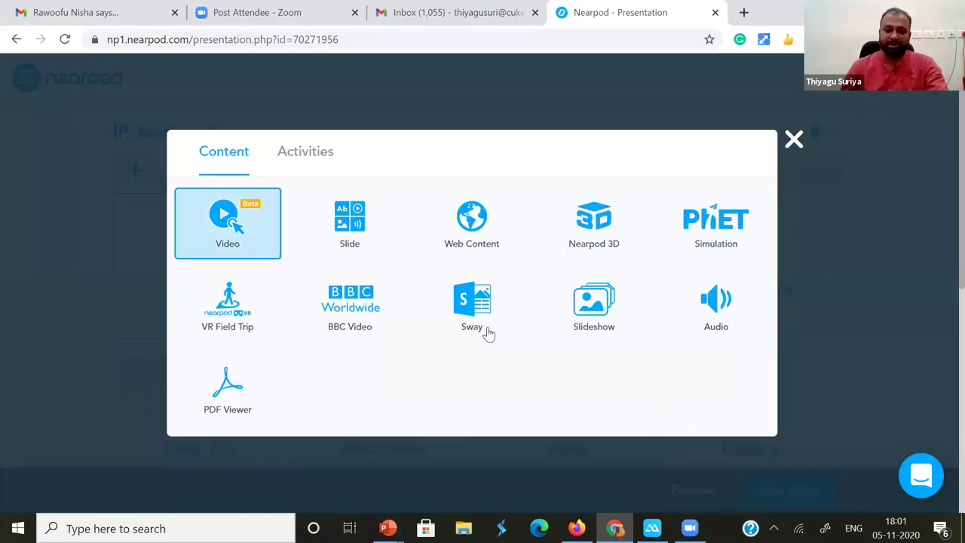
{"action": "left_click", "coordinate": [304, 157]}
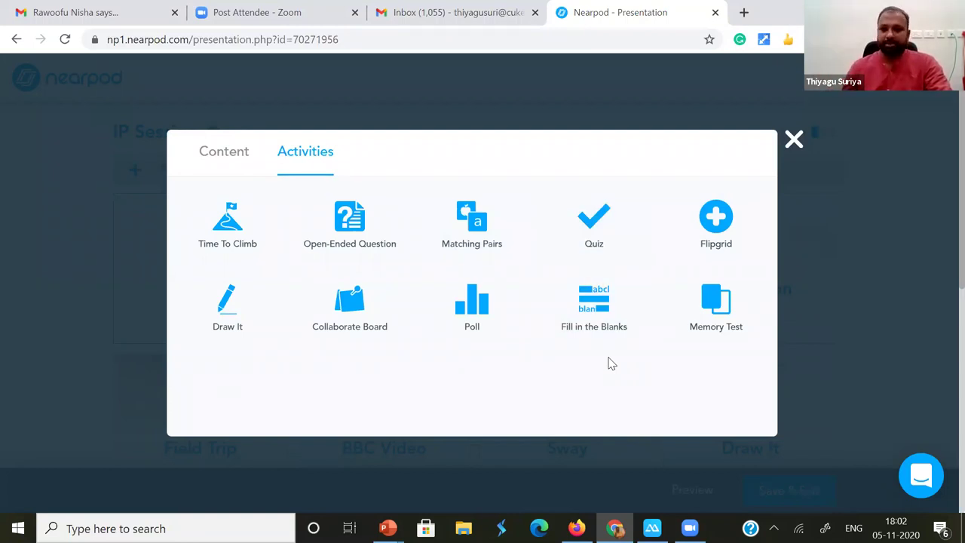
{"action": "left_click", "coordinate": [791, 142]}
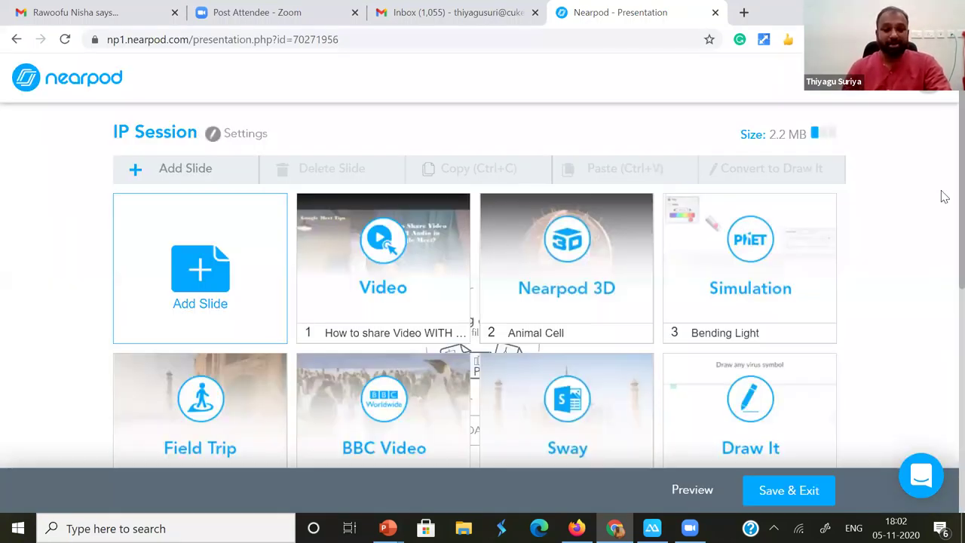
Check the slides of the IP Session lesson, save it and exit to the lesson library.
{"action": "scroll", "coordinate": [945, 197], "scroll_direction": "down", "scroll_amount": 5}
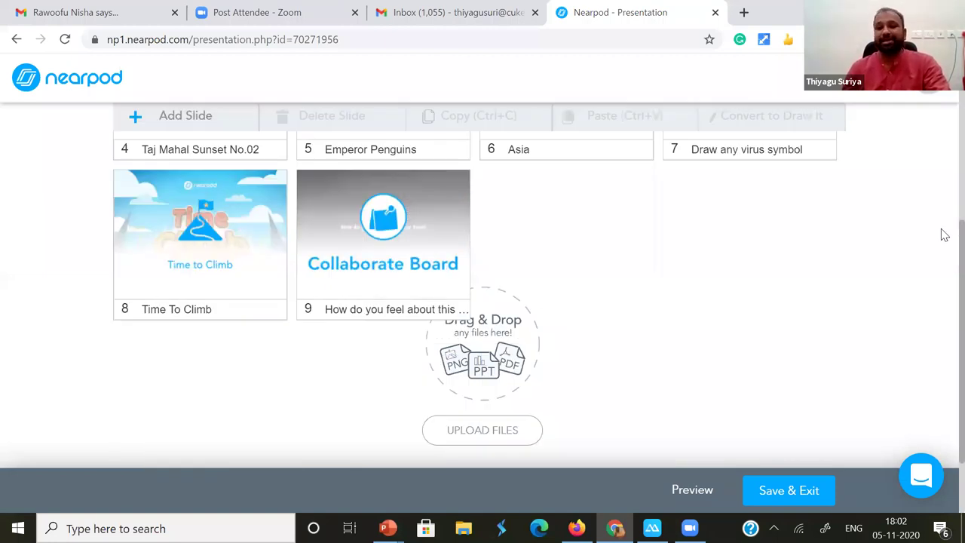
{"action": "scroll", "coordinate": [945, 235], "scroll_direction": "up", "scroll_amount": 4}
{"action": "scroll", "coordinate": [944, 235], "scroll_direction": "down", "scroll_amount": 1}
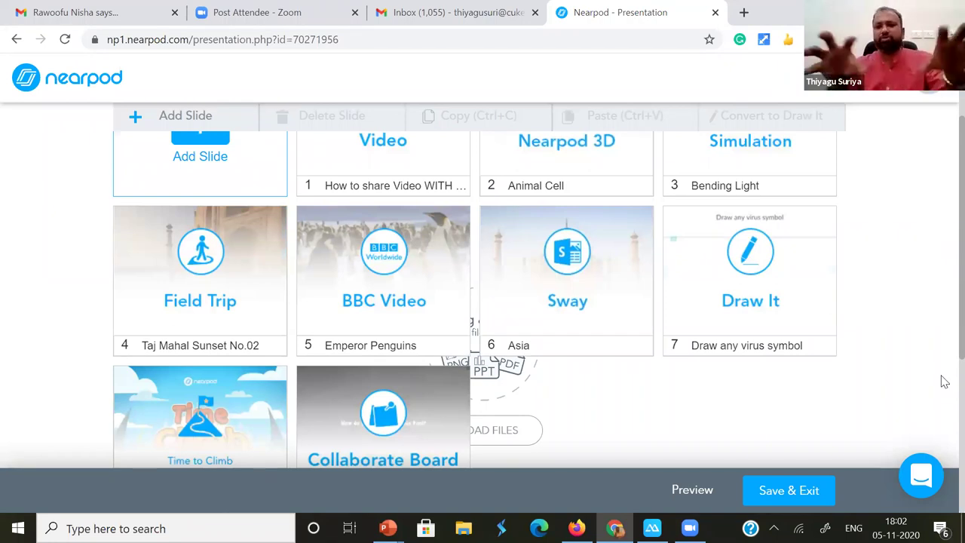
{"action": "scroll", "coordinate": [945, 382], "scroll_direction": "down", "scroll_amount": 1}
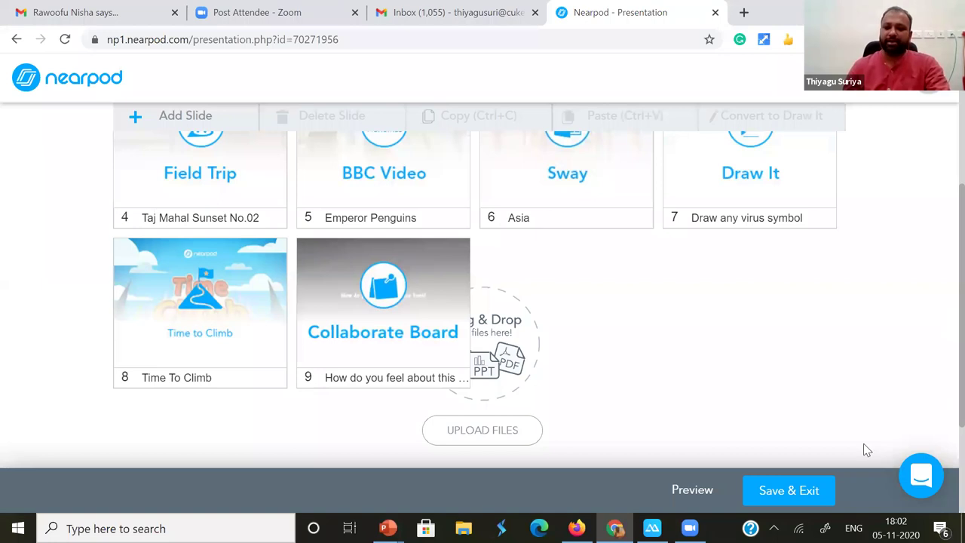
{"action": "scroll", "coordinate": [867, 450], "scroll_direction": "down", "scroll_amount": 1}
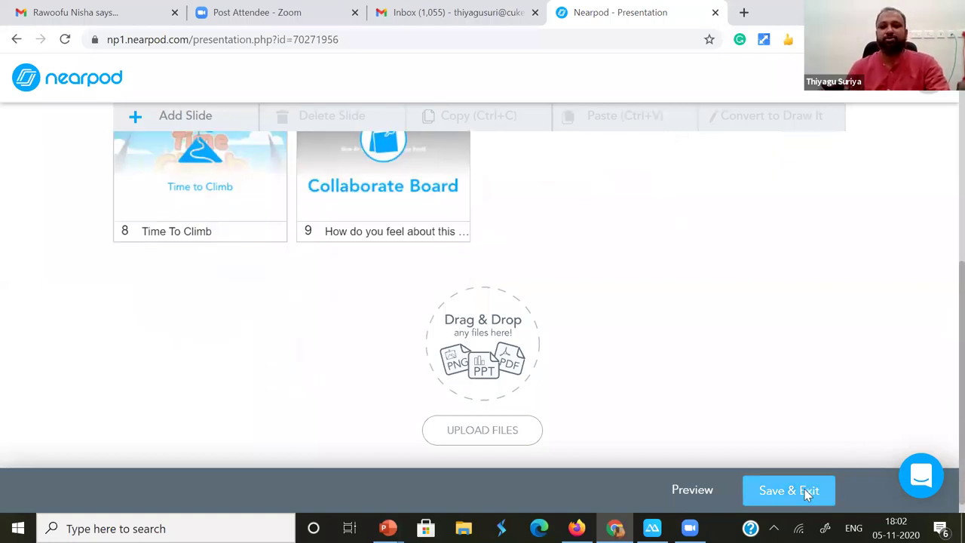
{"action": "left_click", "coordinate": [807, 494]}
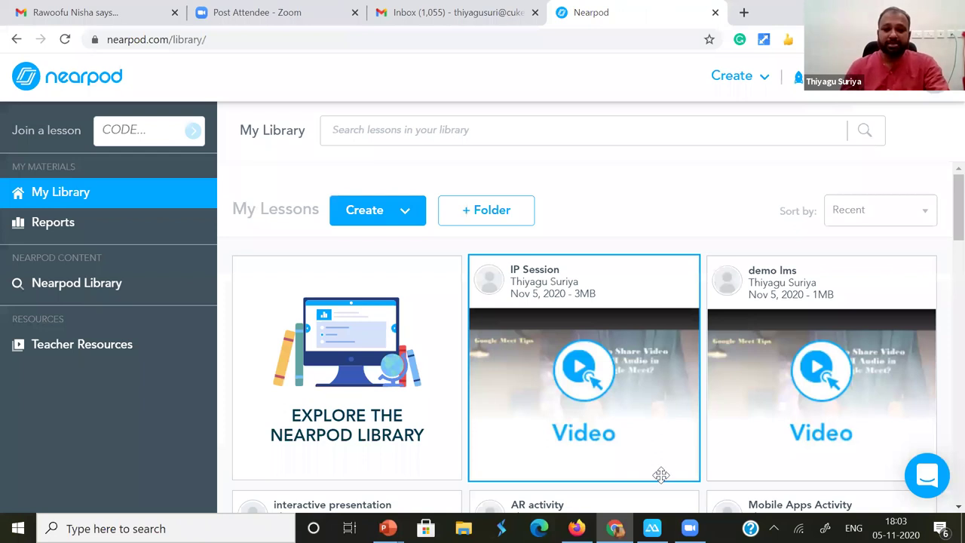
Launch the IP Session lesson from the library in Live Participation mode.
{"action": "scroll", "coordinate": [490, 209], "scroll_direction": "down", "scroll_amount": 1}
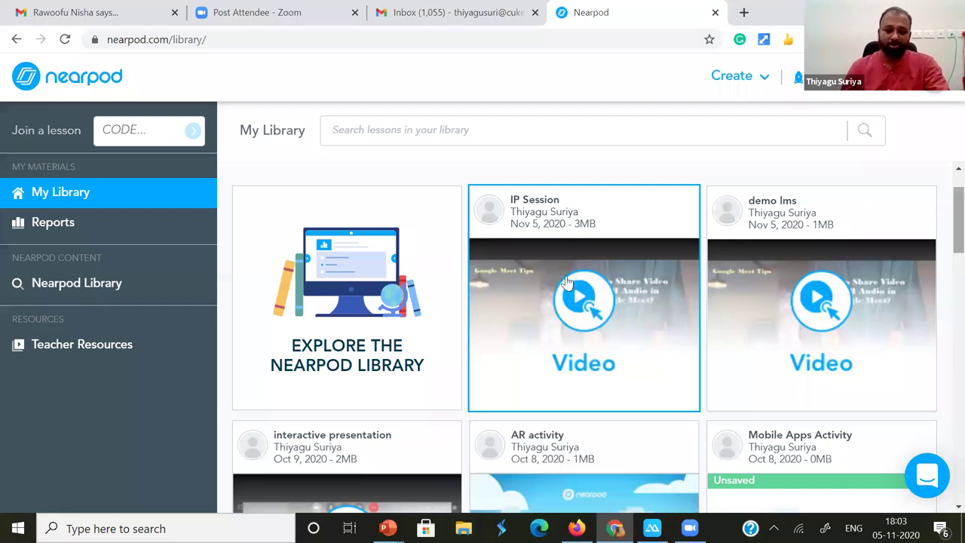
{"action": "scroll", "coordinate": [569, 390], "scroll_direction": "up", "scroll_amount": 1}
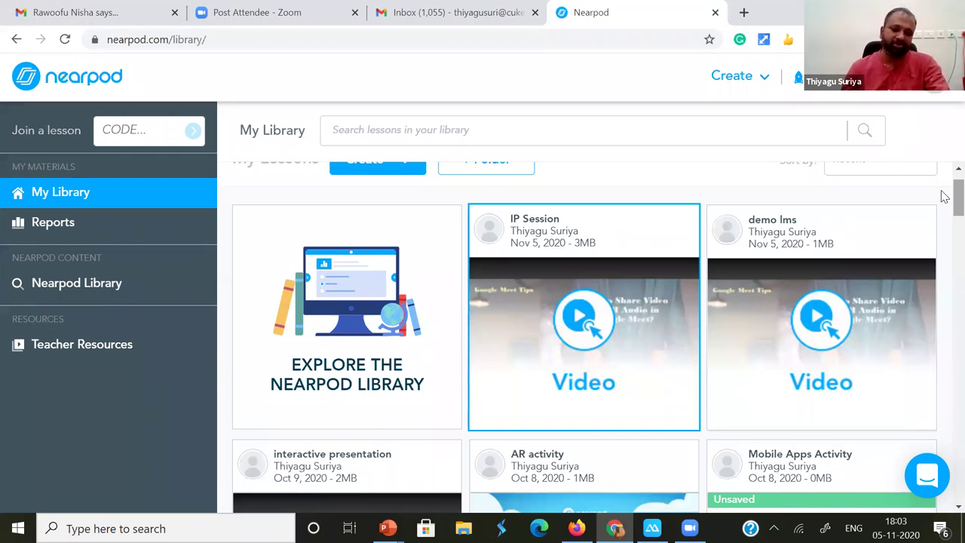
{"action": "mouse_move", "coordinate": [629, 327]}
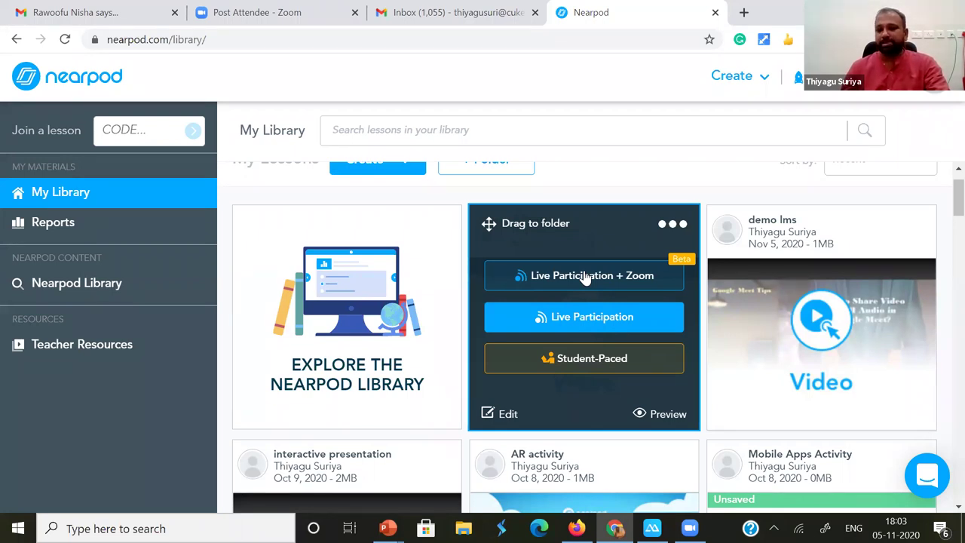
{"action": "scroll", "coordinate": [591, 279], "scroll_direction": "down", "scroll_amount": 1}
{"action": "scroll", "coordinate": [601, 283], "scroll_direction": "up", "scroll_amount": 1}
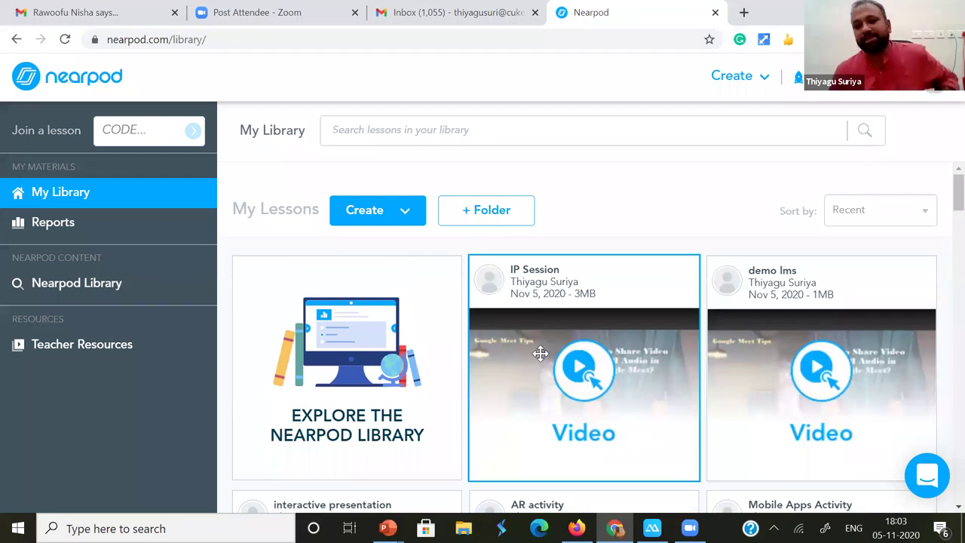
{"action": "mouse_move", "coordinate": [539, 353]}
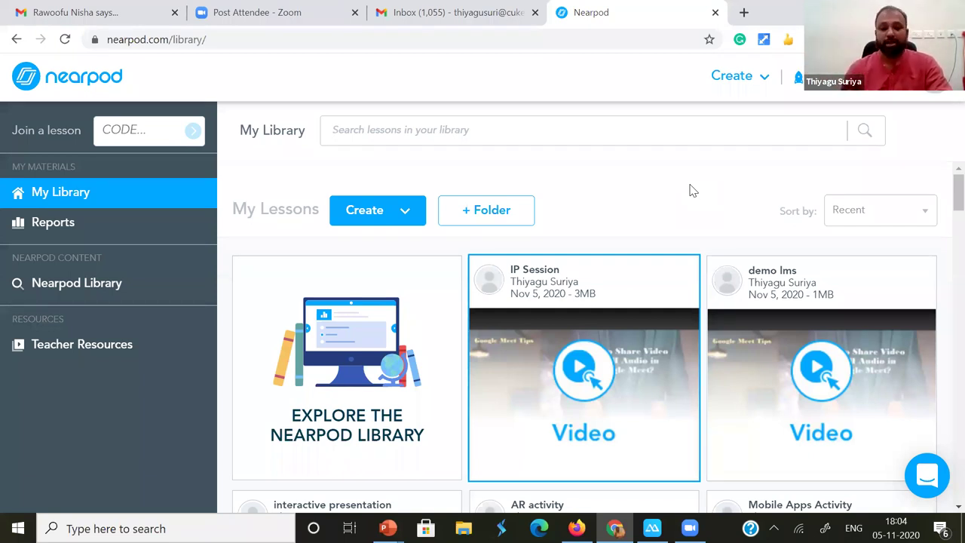
{"action": "mouse_move", "coordinate": [635, 300]}
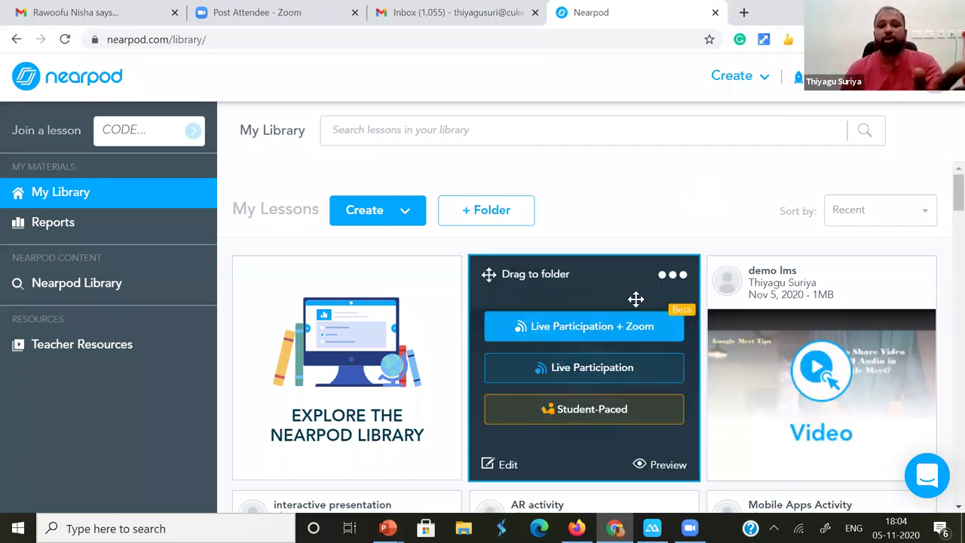
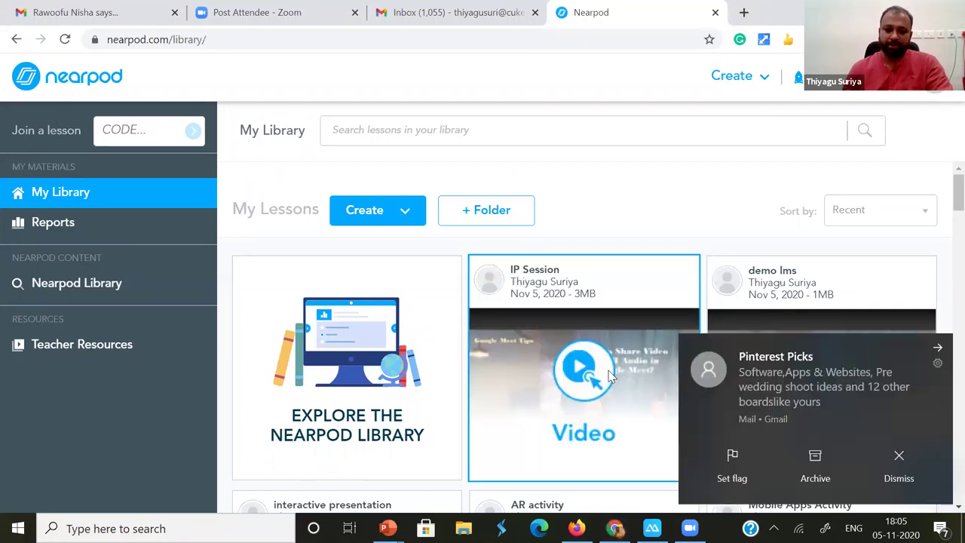
{"action": "mouse_move", "coordinate": [608, 418]}
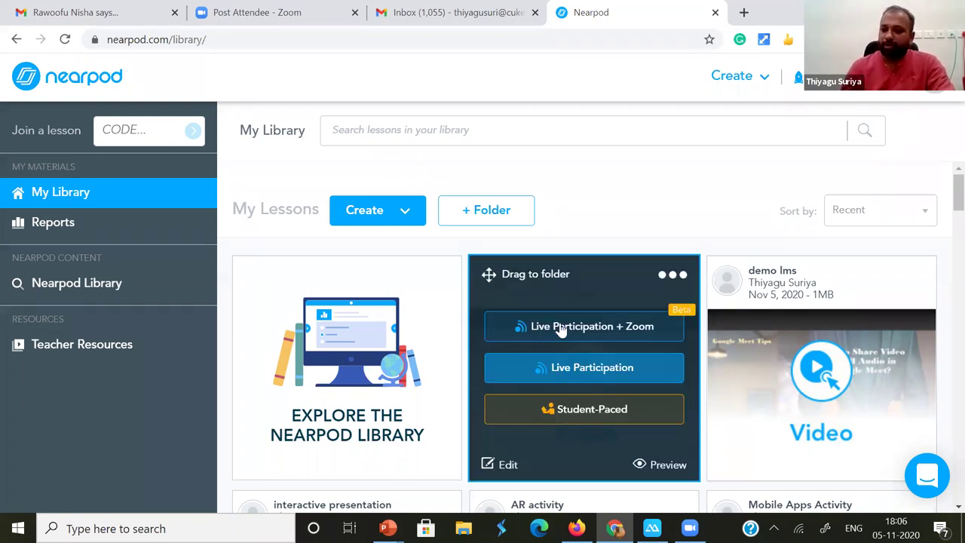
{"action": "left_click", "coordinate": [585, 368]}
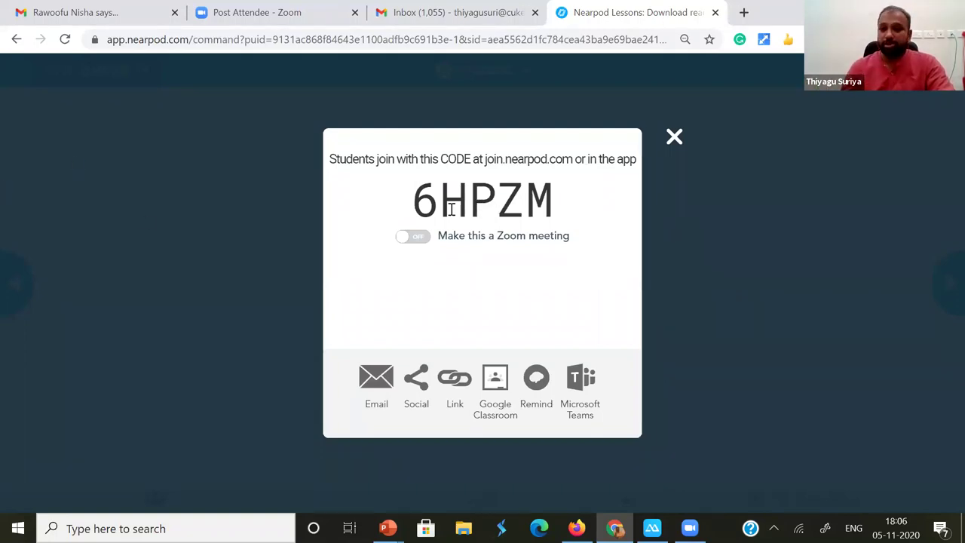
Copy the live session's join code and switch to the student code field on the Nearpod home page in Firefox.
{"action": "left_click_drag", "start_coordinate": [424, 203], "coordinate": [539, 205]}
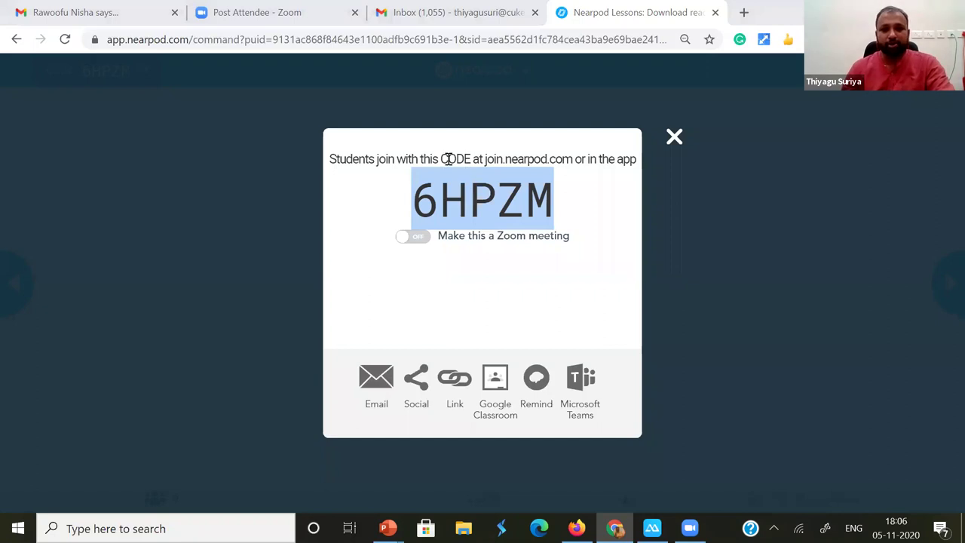
{"action": "left_click_drag", "start_coordinate": [486, 157], "coordinate": [566, 159]}
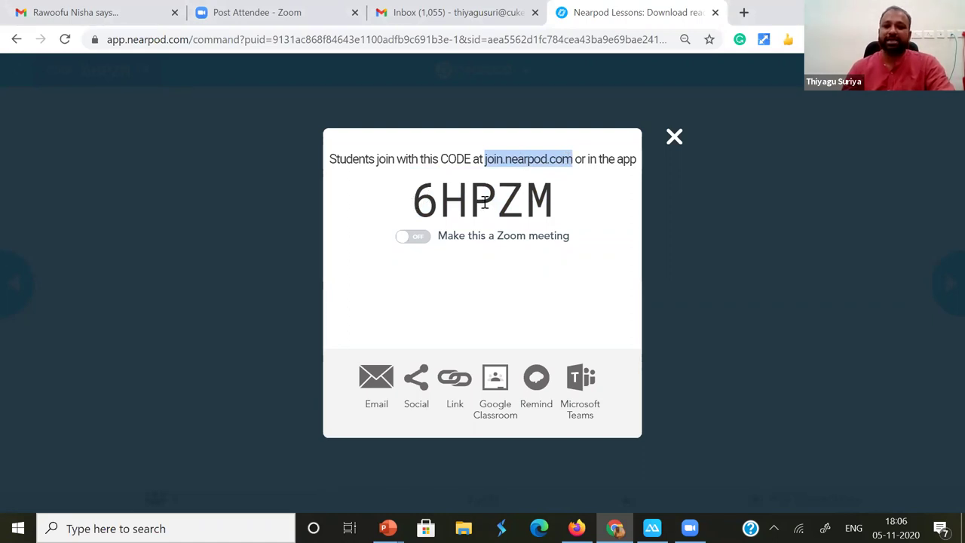
{"action": "double_click", "coordinate": [555, 205]}
{"action": "key", "text": "ctrl+c"}
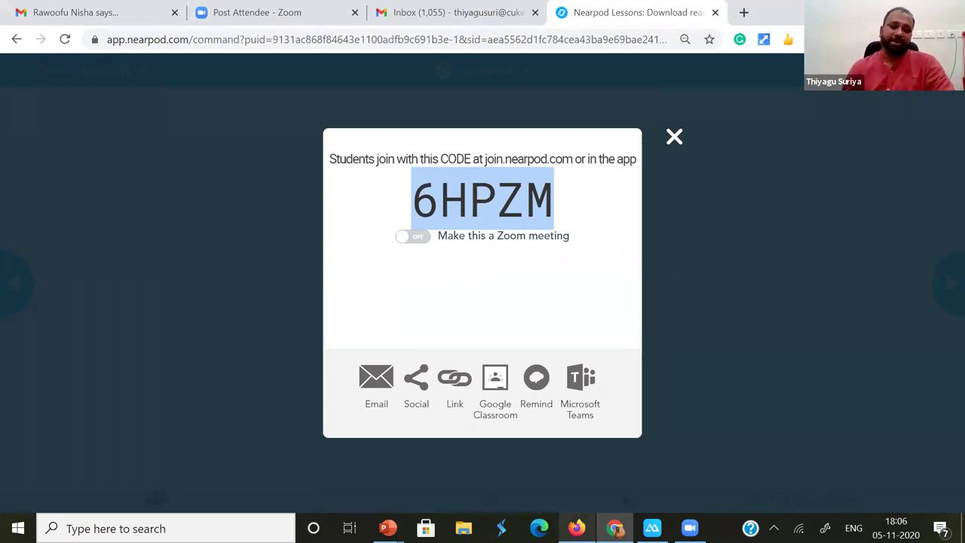
{"action": "key", "text": "alt+Tab"}
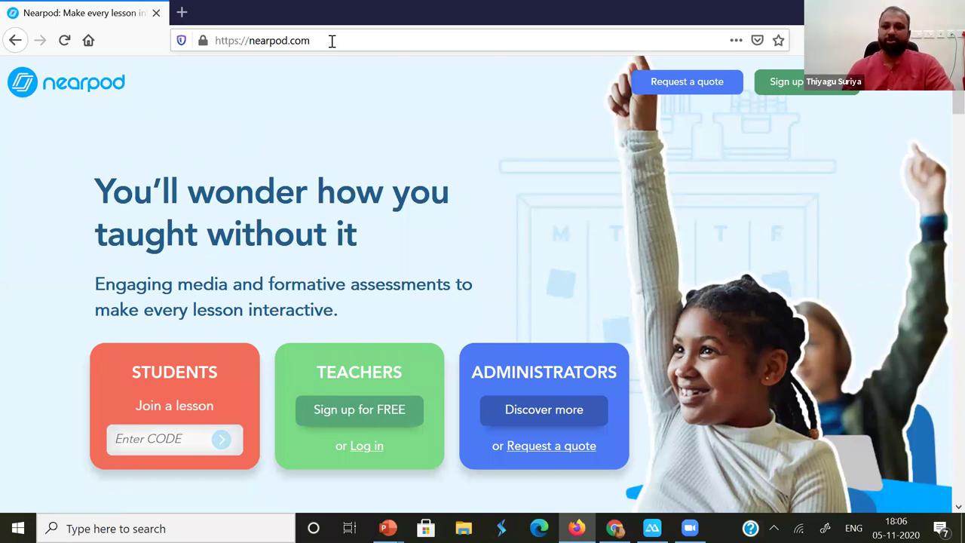
{"action": "left_click", "coordinate": [147, 438]}
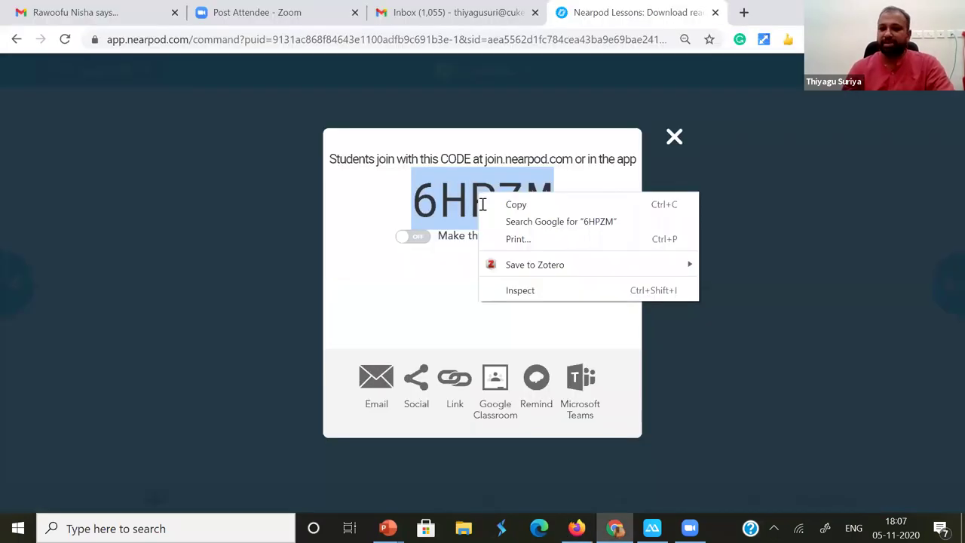
Copy the live session's join code, enter it in the student code field of the Nearpod home page in Firefox and submit it.
{"action": "left_click", "coordinate": [482, 203]}
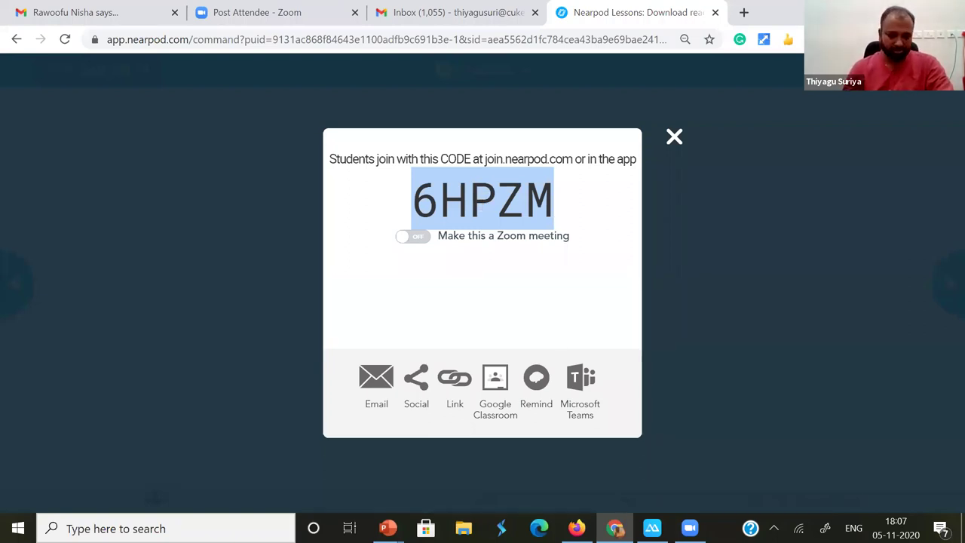
{"action": "mouse_move", "coordinate": [652, 528]}
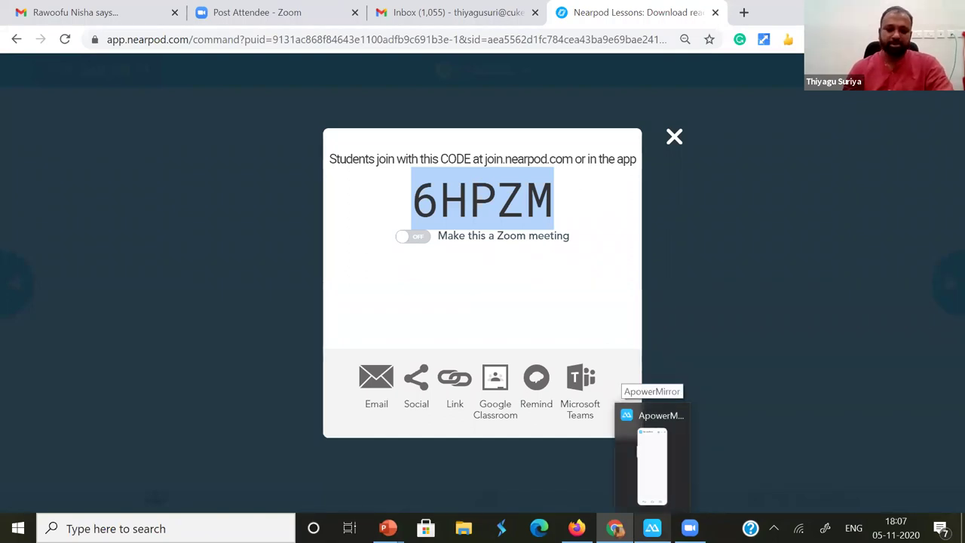
{"action": "mouse_move", "coordinate": [577, 528]}
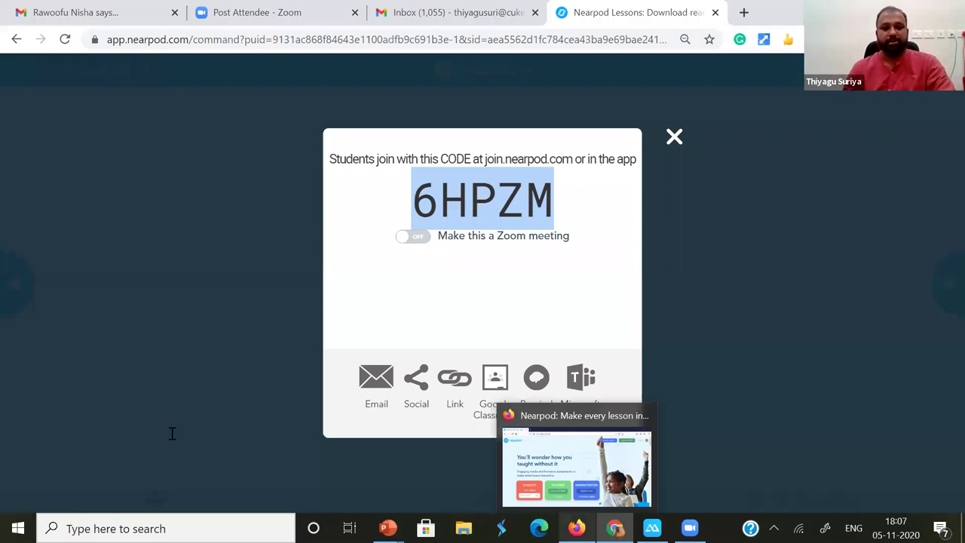
{"action": "key", "text": "alt+Tab"}
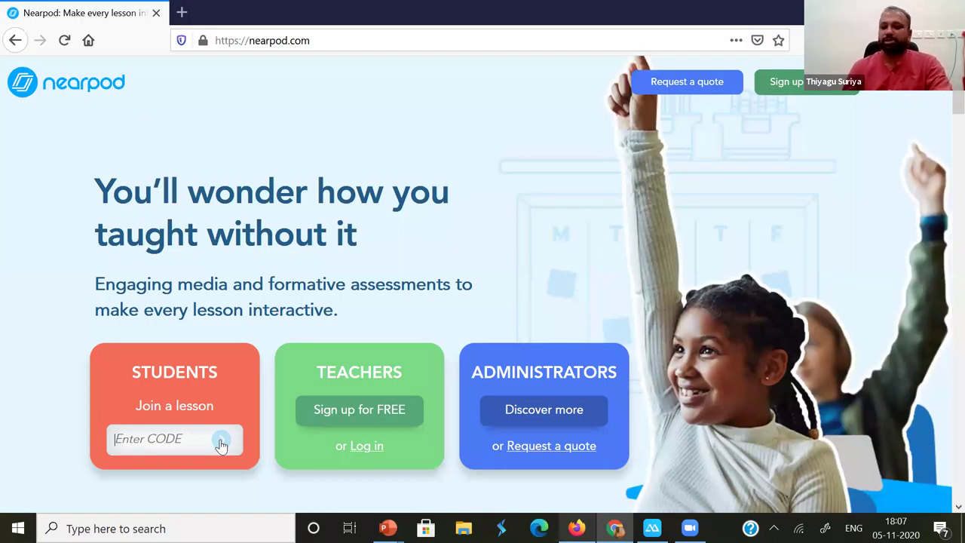
{"action": "key", "text": "ctrl+v"}
{"action": "left_click", "coordinate": [221, 441]}
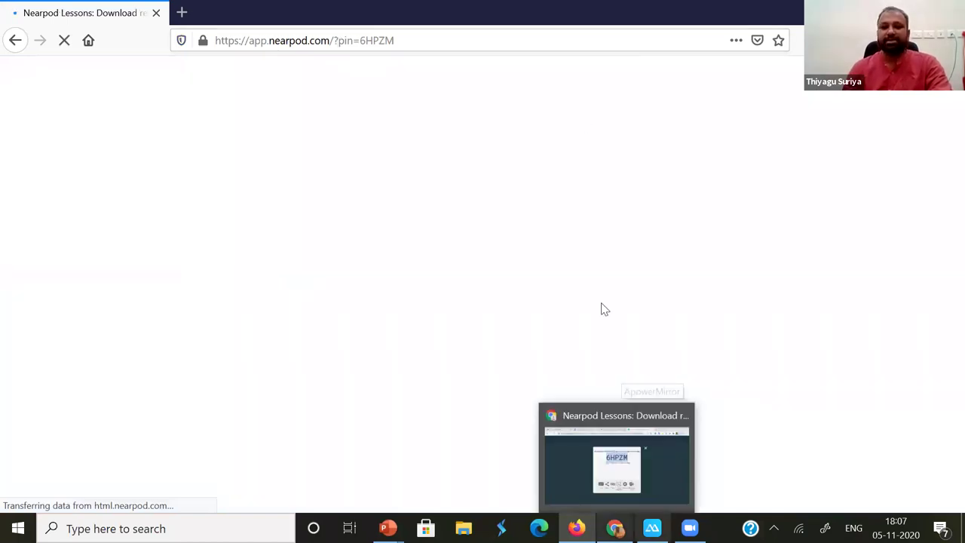
Switch to the teacher's session in Chrome, dismiss the join code dialog and check the student list.
{"action": "key", "text": "alt+Tab"}
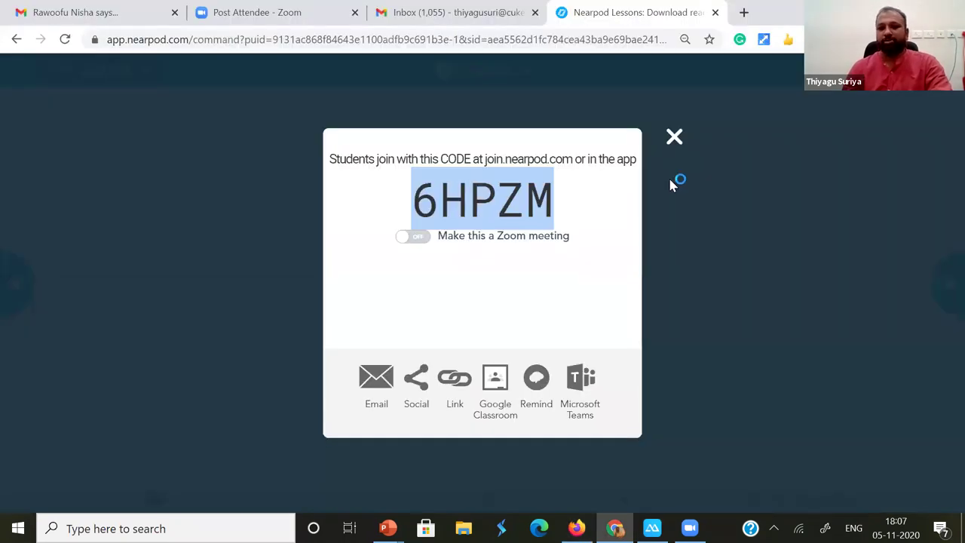
{"action": "left_click", "coordinate": [28, 133]}
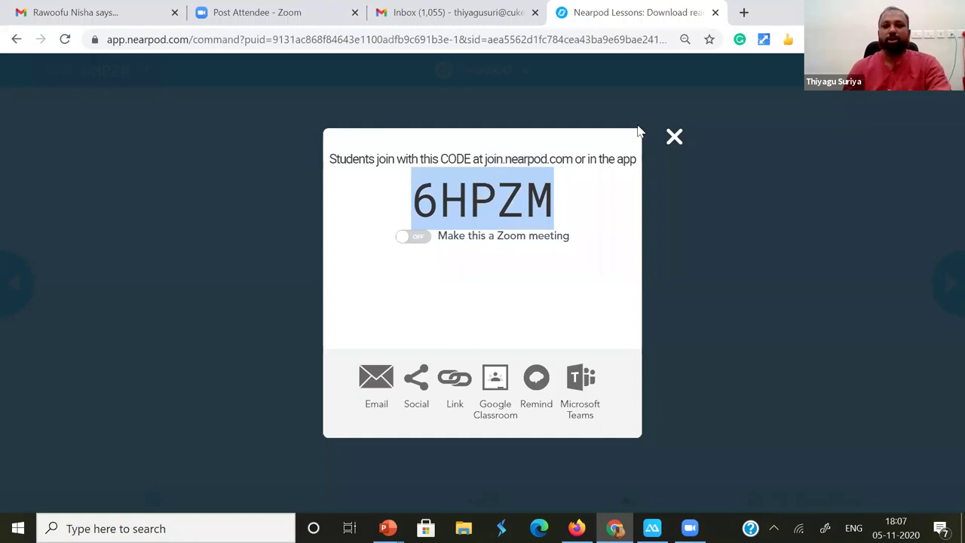
{"action": "left_click", "coordinate": [666, 194]}
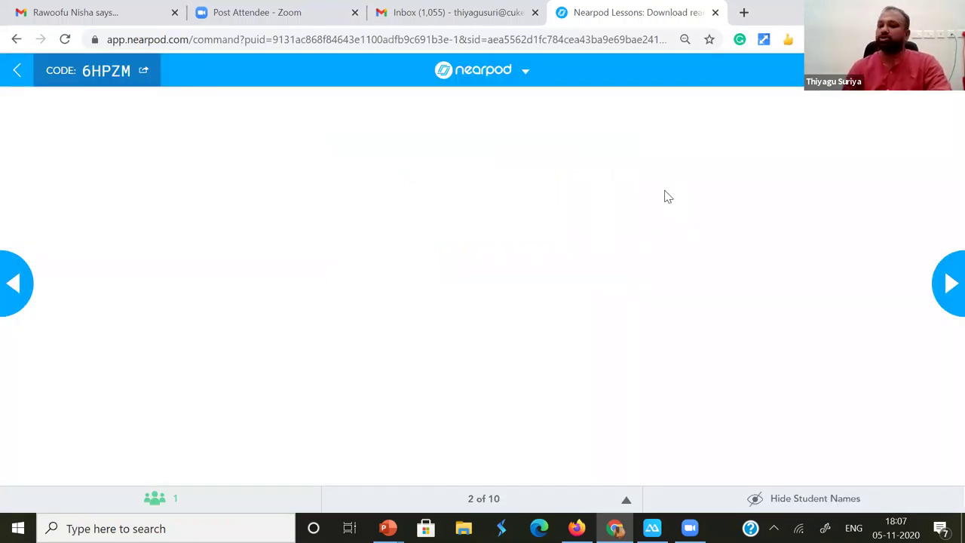
{"action": "left_click", "coordinate": [178, 503]}
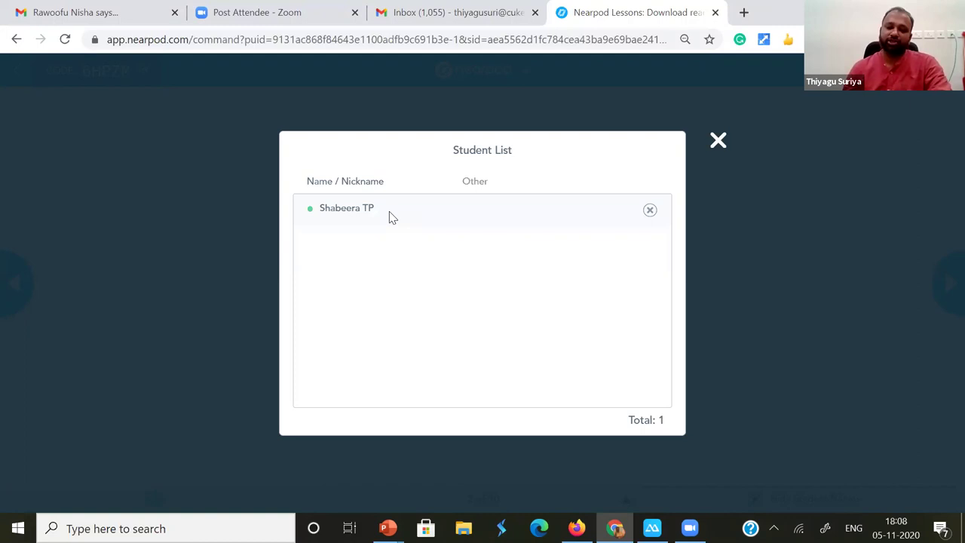
{"action": "left_click", "coordinate": [720, 142]}
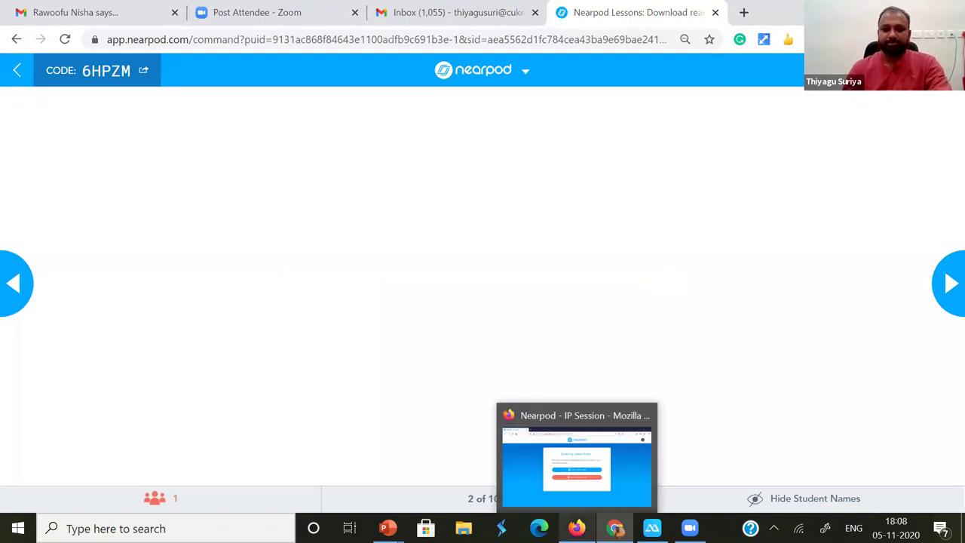
In Firefox, log in to the lesson with Google using the saved account's e-mail and password, and confirm the student identity.
{"action": "left_click", "coordinate": [577, 528]}
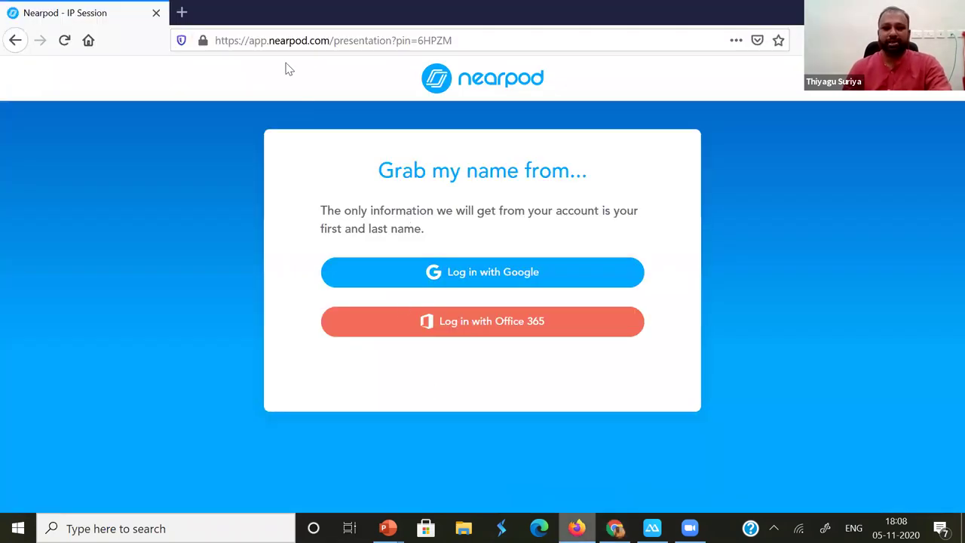
{"action": "left_click", "coordinate": [490, 273]}
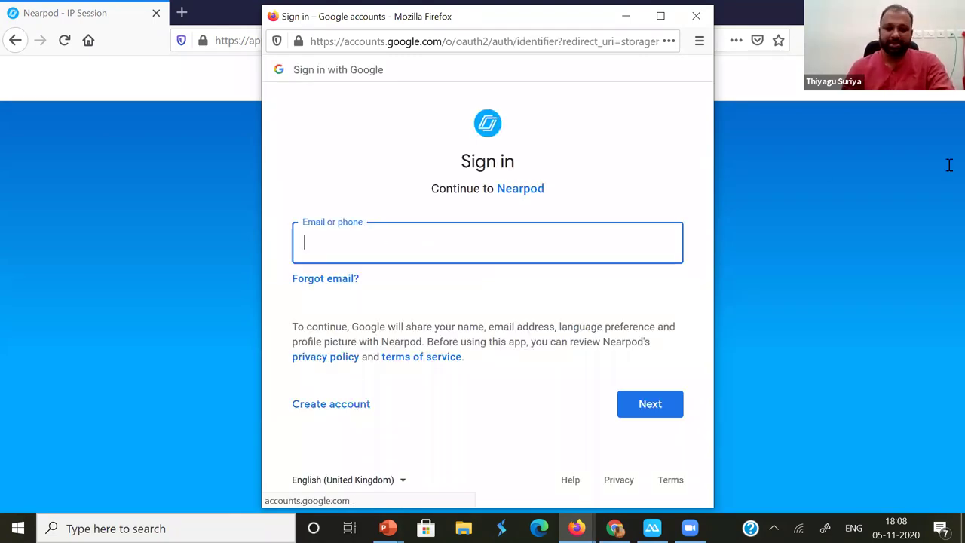
{"action": "type", "text": "thiy"}
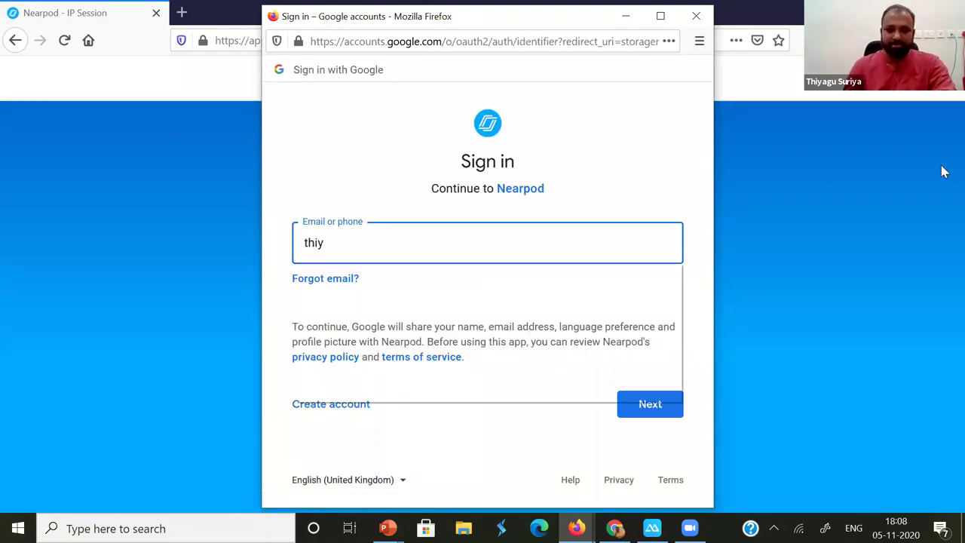
{"action": "key", "text": "Down"}
{"action": "key", "text": "Down"}
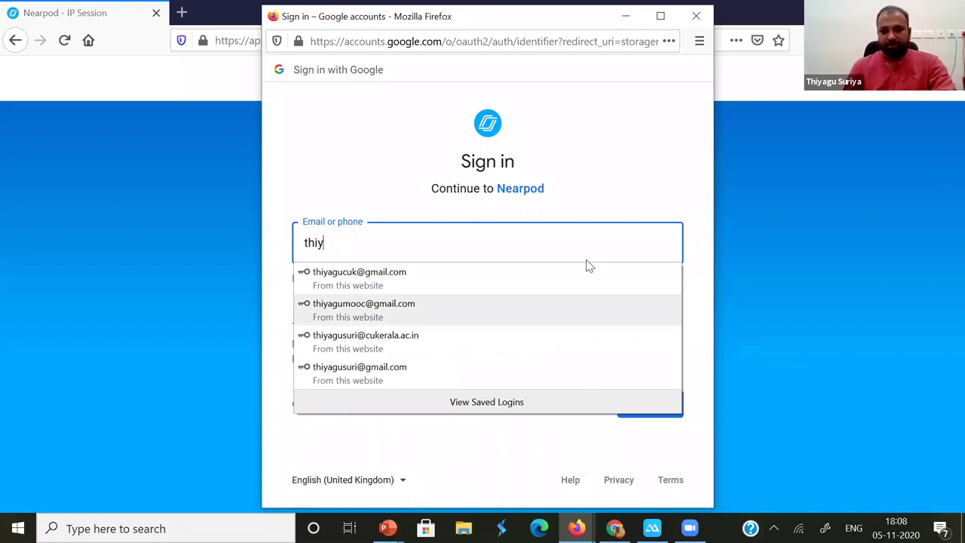
{"action": "key", "text": "Up"}
{"action": "key", "text": "Return"}
{"action": "left_click", "coordinate": [652, 413]}
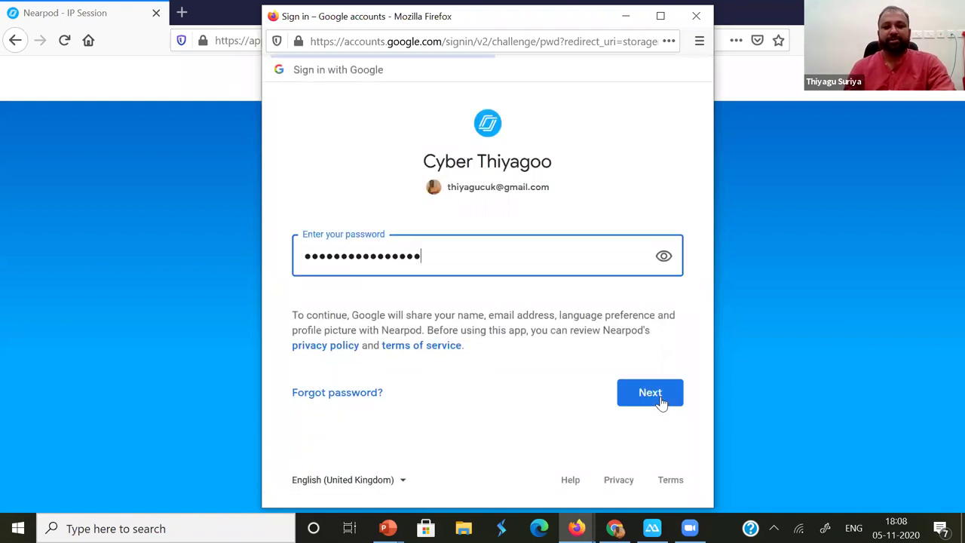
{"action": "left_click", "coordinate": [661, 401]}
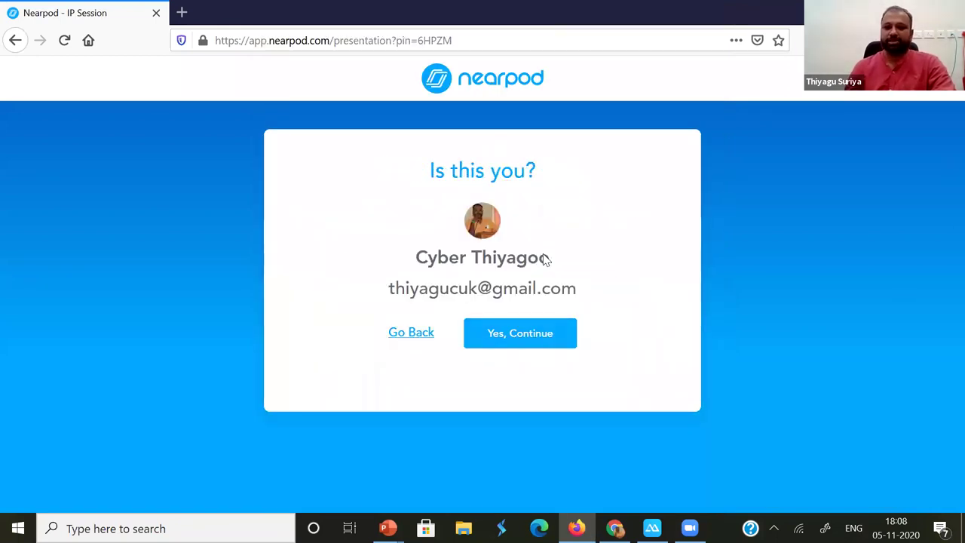
{"action": "left_click_drag", "start_coordinate": [426, 258], "coordinate": [528, 351]}
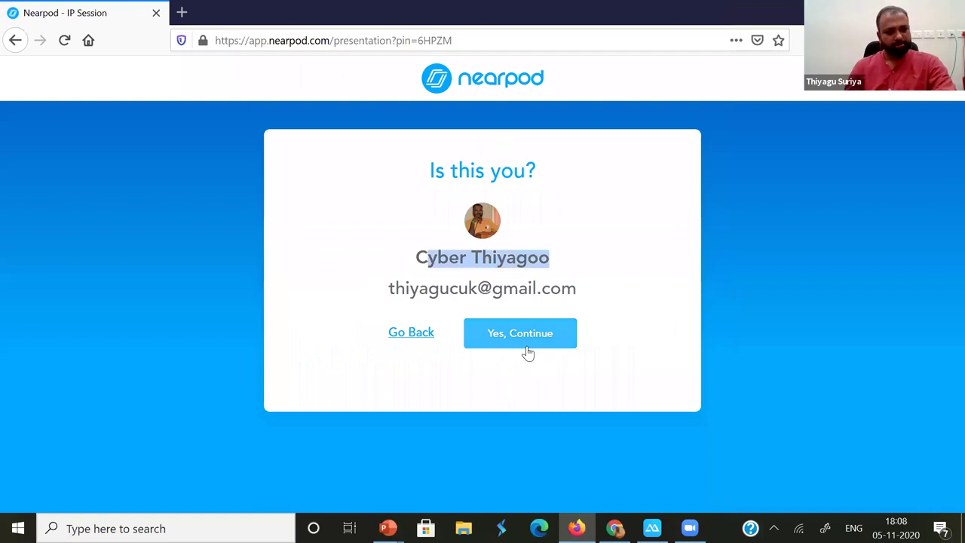
{"action": "left_click", "coordinate": [525, 339]}
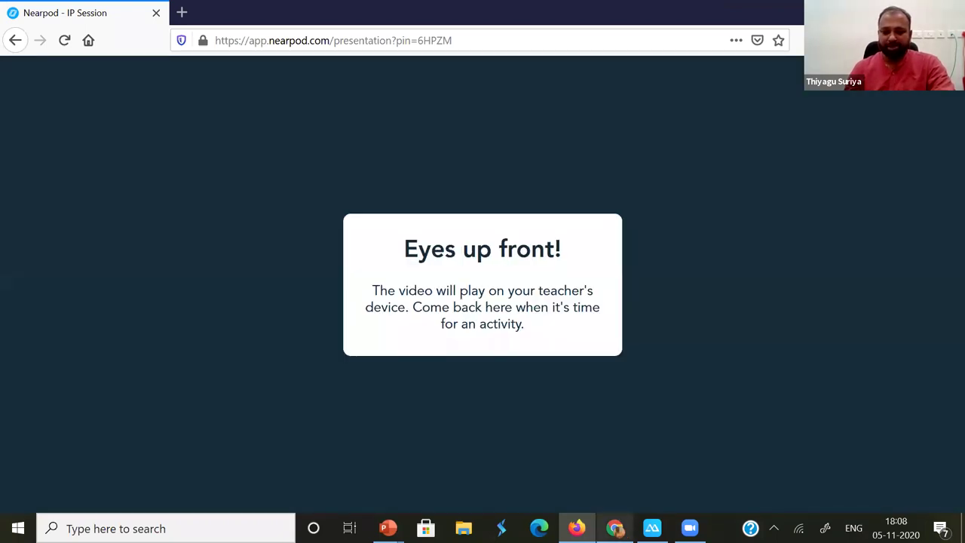
Return to the teacher's session in Chrome and open the list of joined students.
{"action": "mouse_move", "coordinate": [615, 528]}
{"action": "key", "text": "alt+Tab"}
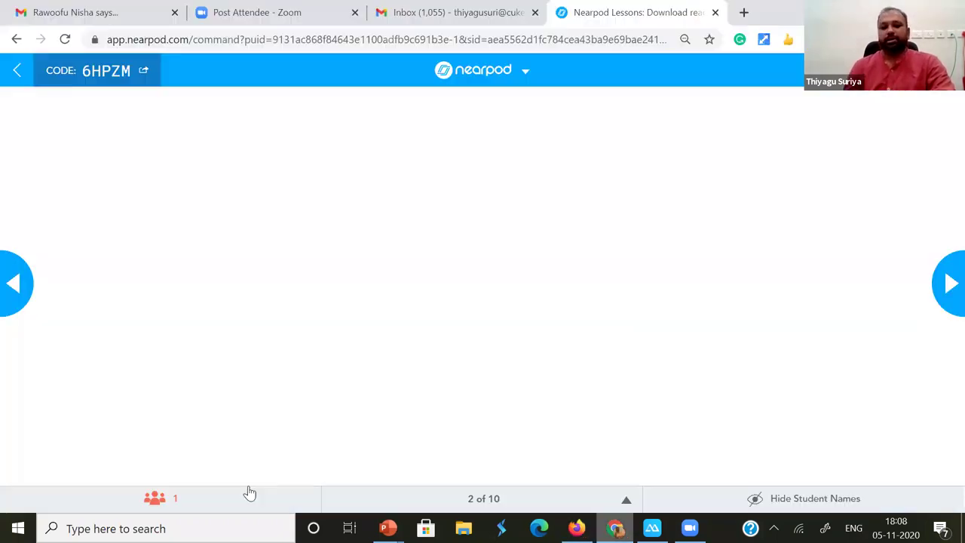
{"action": "left_click", "coordinate": [166, 506]}
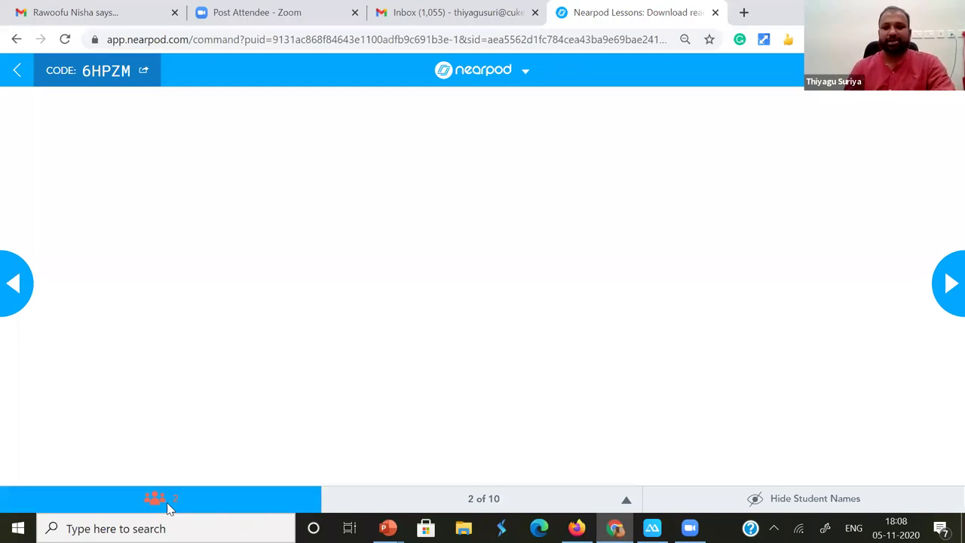
{"action": "left_click", "coordinate": [169, 506]}
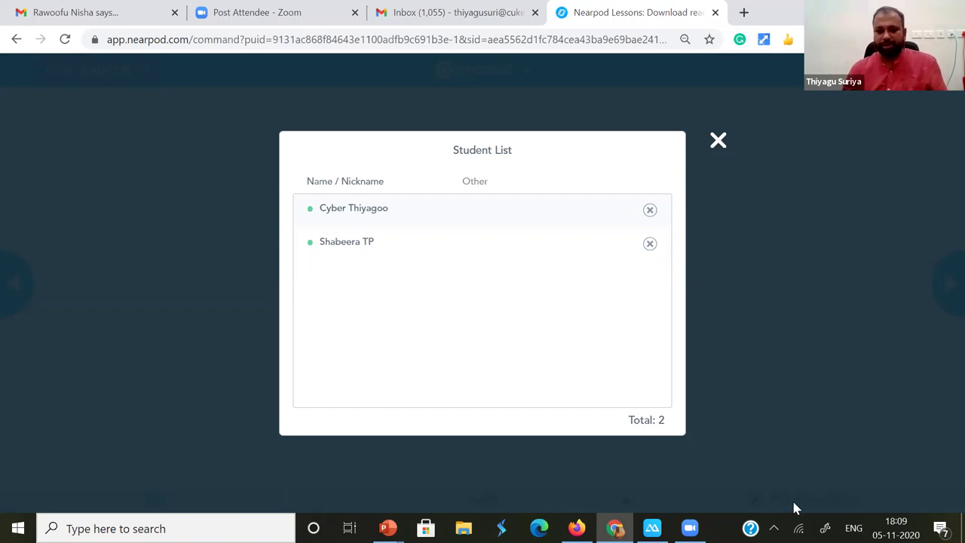
Show the mirrored phone in ApowerMirror with the Discussion Forum app folder that contains the Nearpod app.
{"action": "mouse_move", "coordinate": [652, 528]}
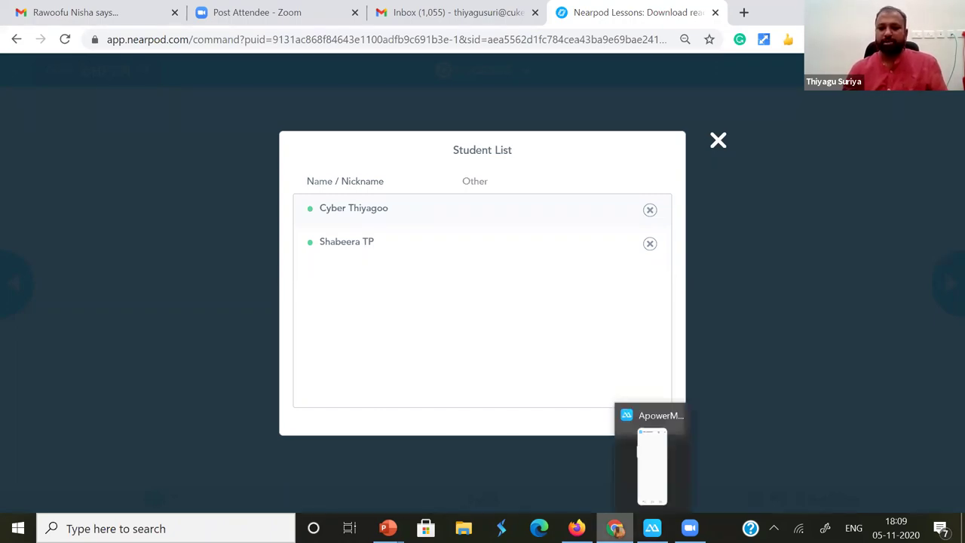
{"action": "mouse_move", "coordinate": [690, 528]}
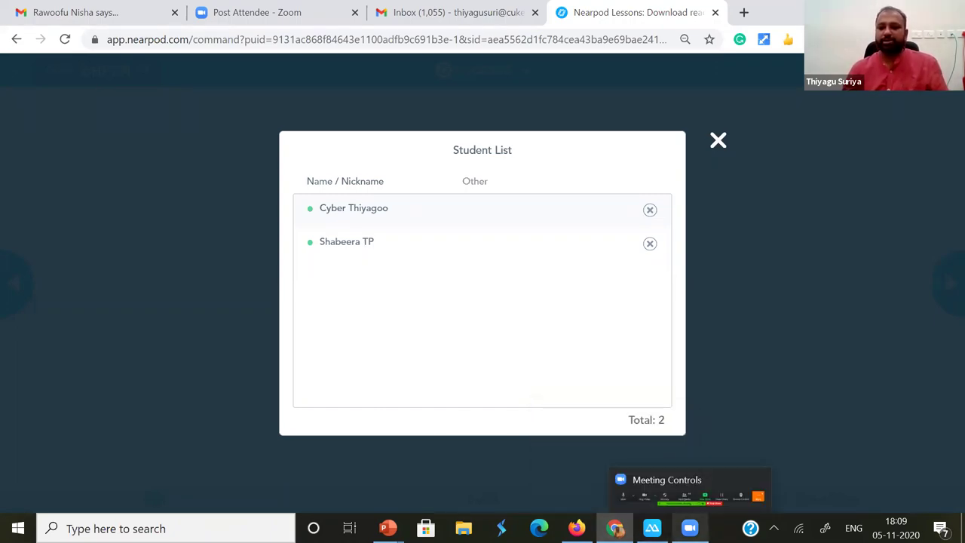
{"action": "left_click", "coordinate": [652, 528]}
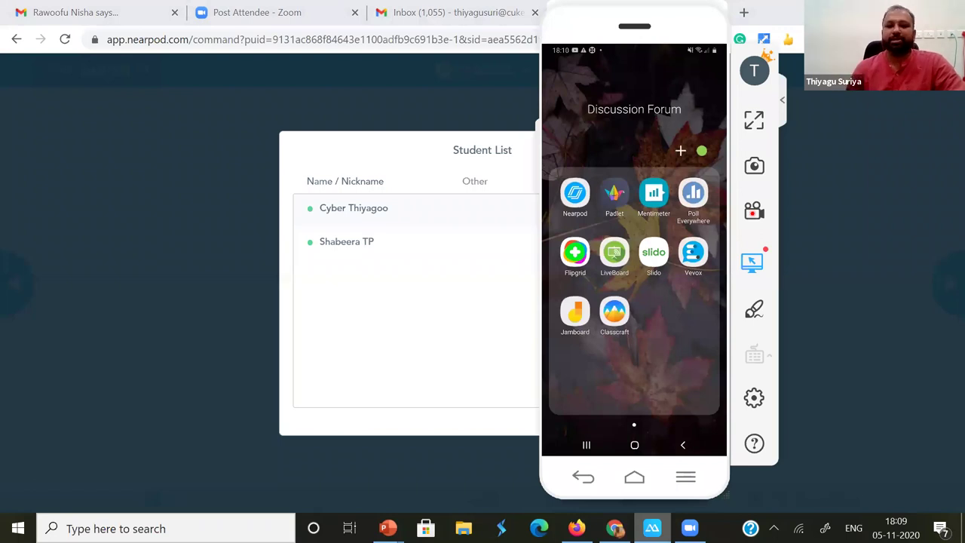
{"action": "key", "text": "alt+Tab"}
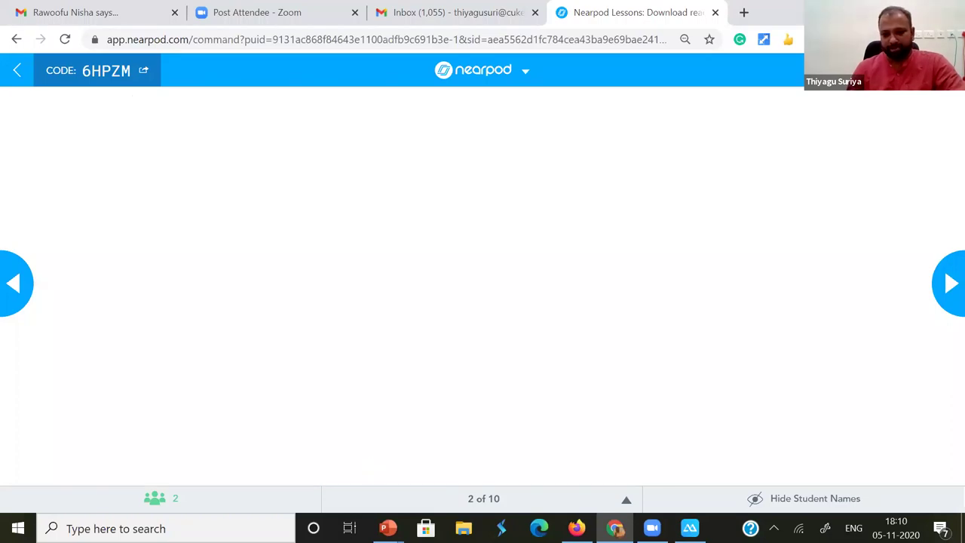
{"action": "mouse_move", "coordinate": [690, 528]}
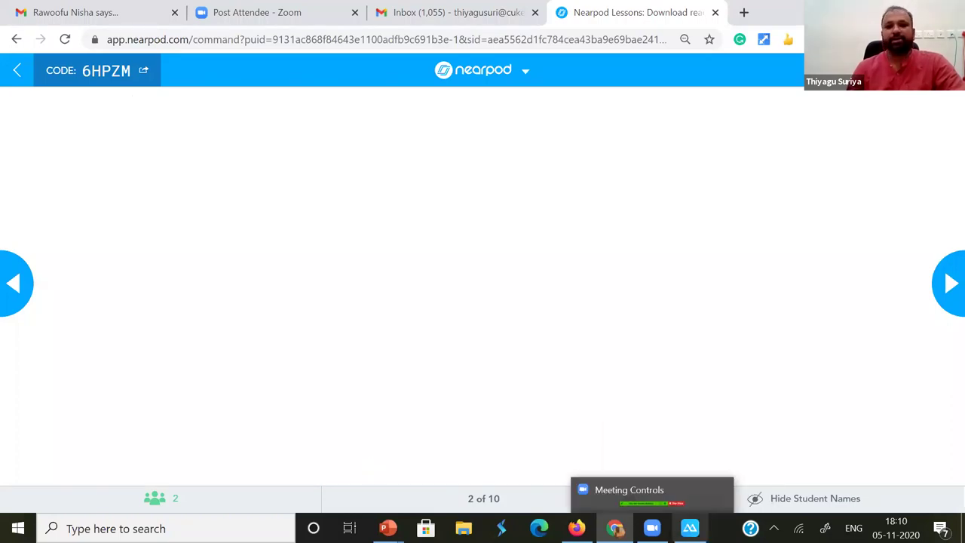
{"action": "left_click", "coordinate": [689, 528]}
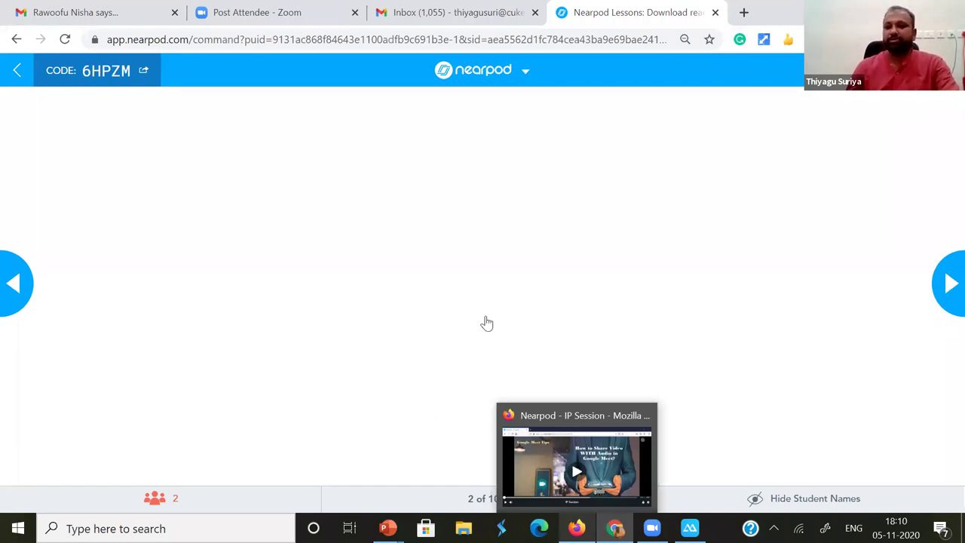
Play the Google Meet tips video in the student view in Firefox and return to the teacher's session in Chrome.
{"action": "key", "text": "alt+Tab"}
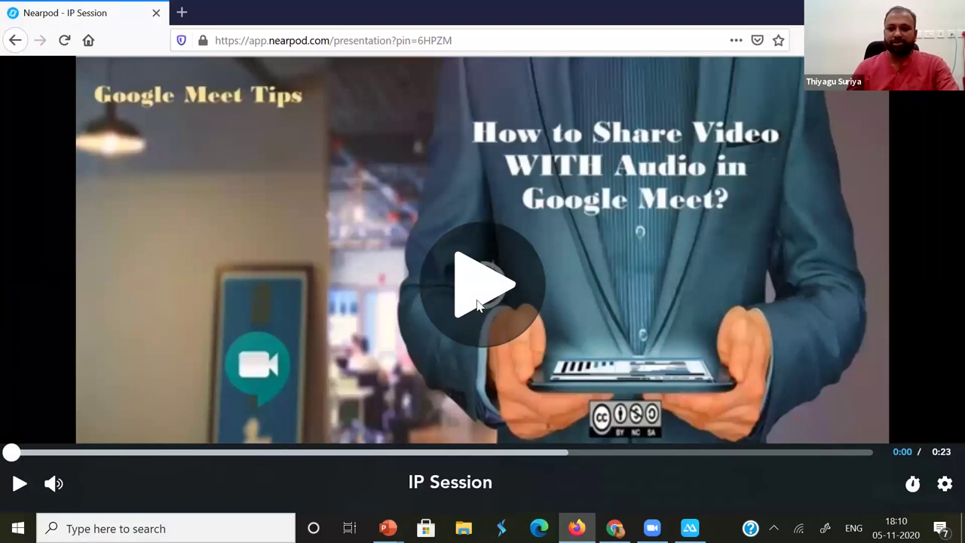
{"action": "left_click", "coordinate": [477, 307]}
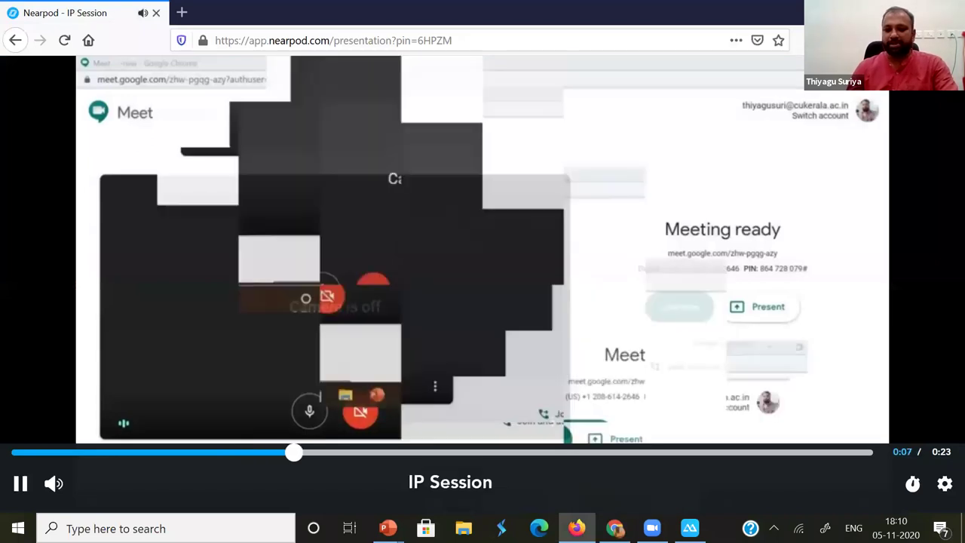
{"action": "key", "text": "alt+Tab"}
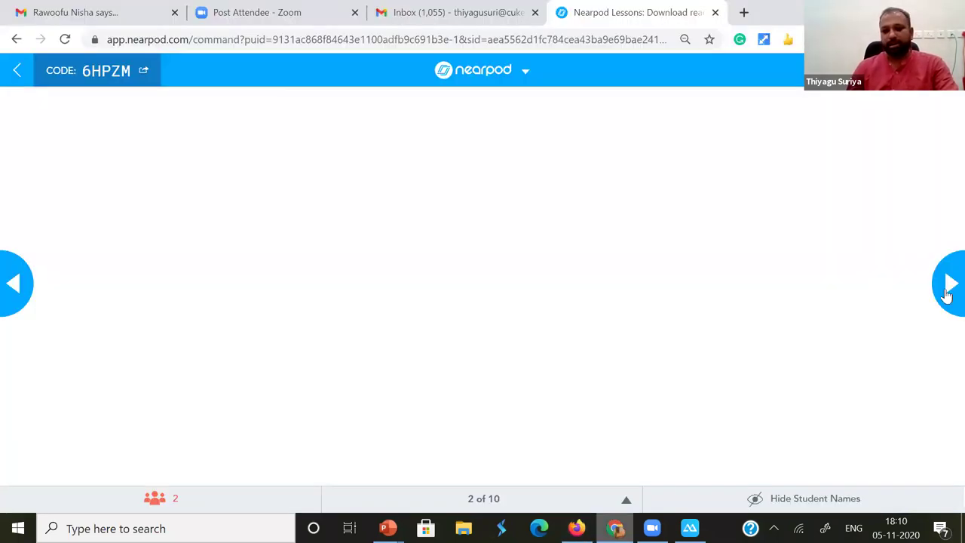